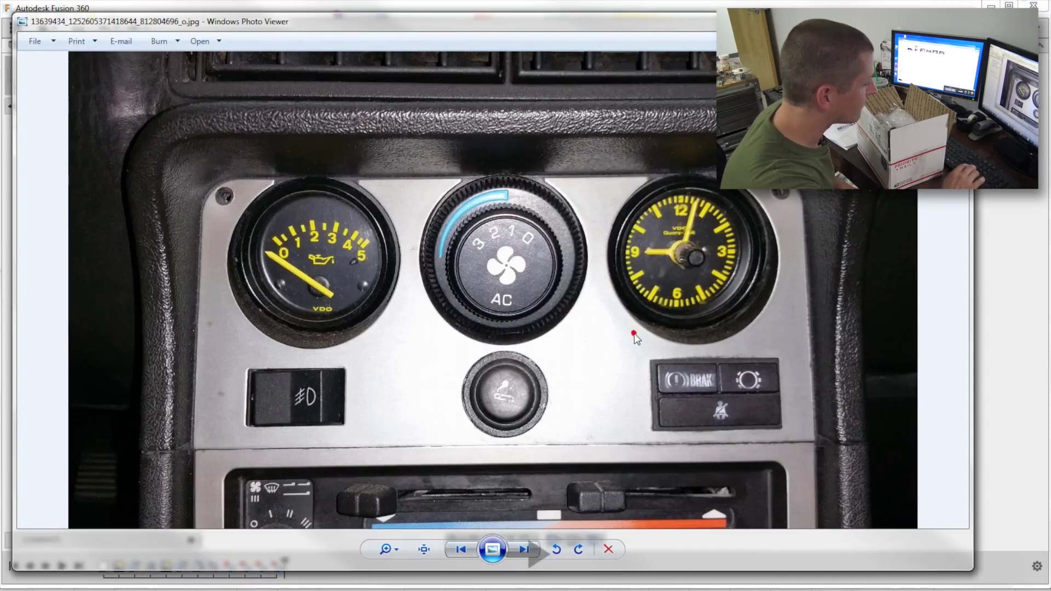
pyautogui.press('Right')
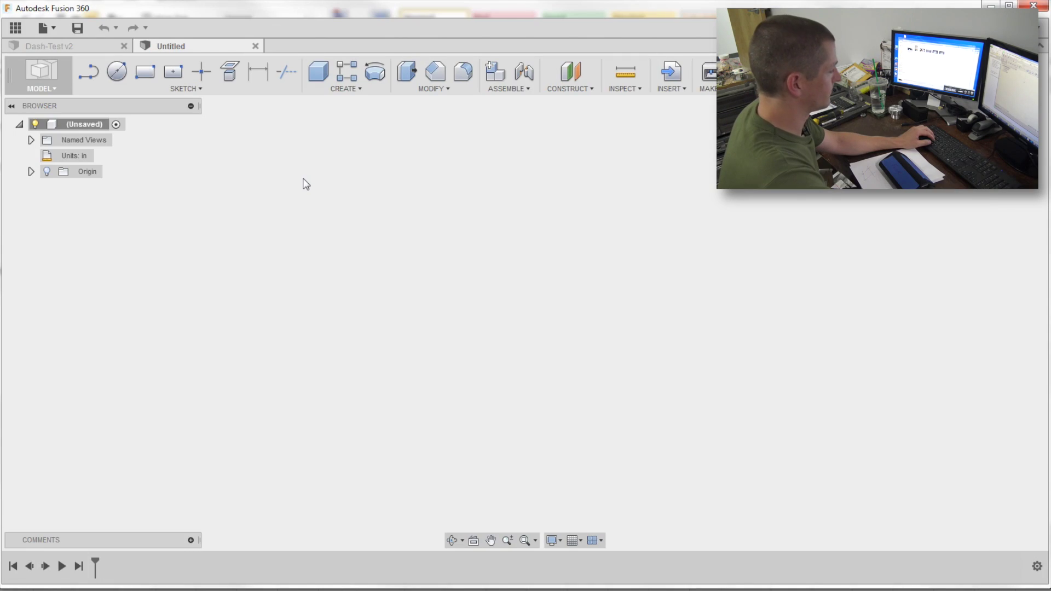
# Create a new component in the empty design and name it "TurnWright Dash V1"
pyautogui.rightClick(84, 123)
pyautogui.click(104, 130)
pyautogui.click(93, 187)
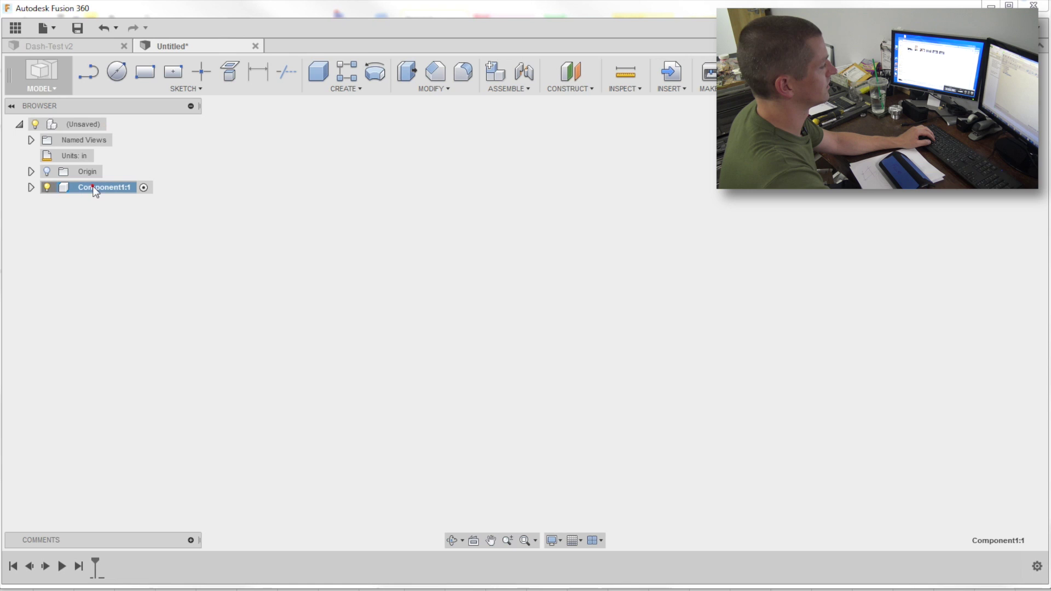
pyautogui.click(102, 189)
pyautogui.write('Turnw')
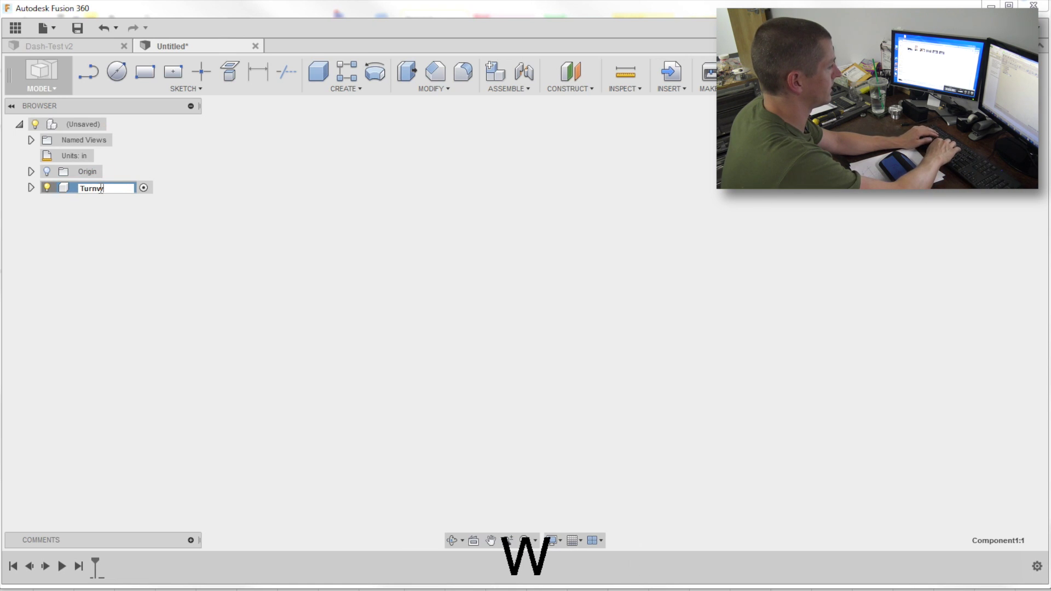
pyautogui.hotkey('shift', 'BackSpace')
pyautogui.write('Wright ')
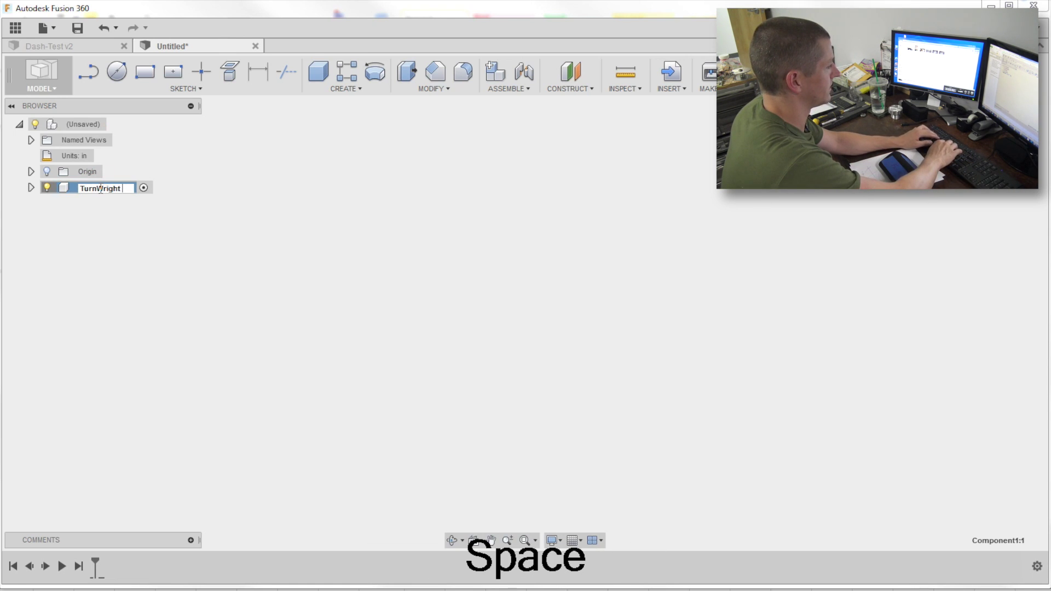
pyautogui.write('Dash V1')
pyautogui.press('Return')
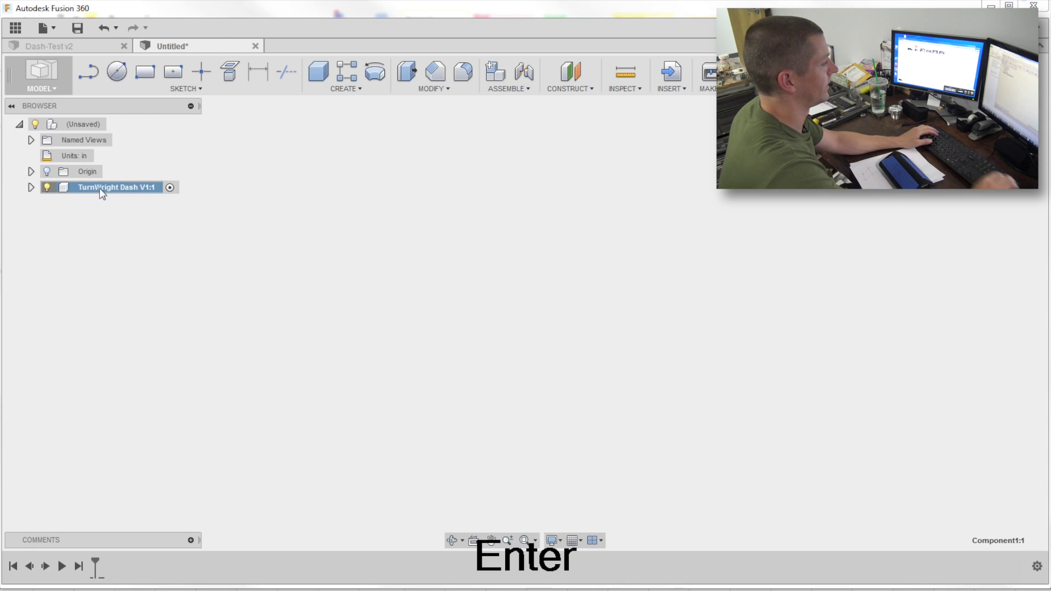
# Save the design as "Video Demo" in the TurnWright Porsche Dash project
pyautogui.click(78, 28)
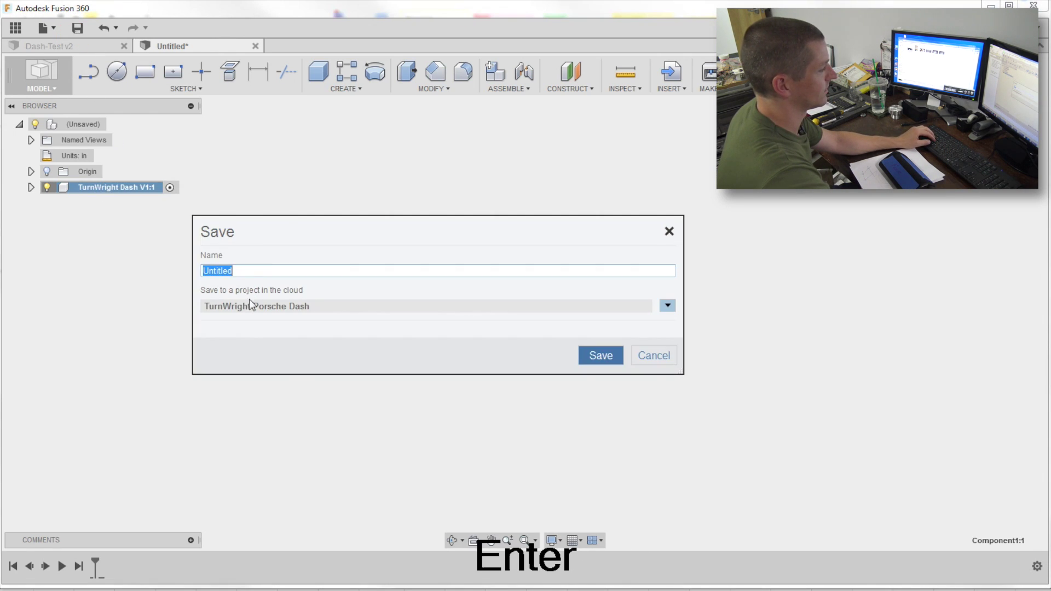
pyautogui.write('Video Dash')
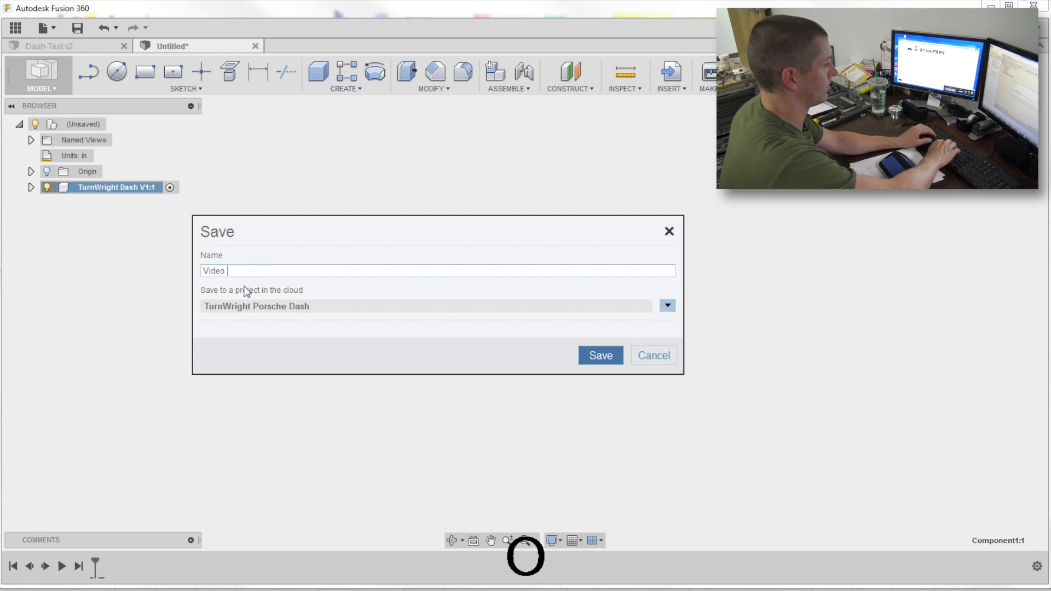
pyautogui.press('Return')
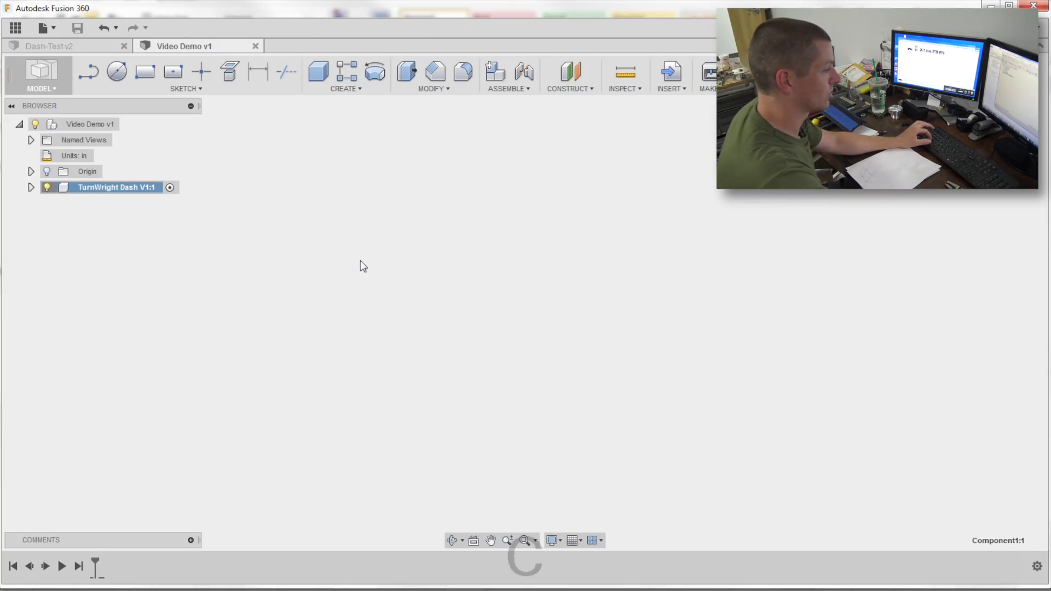
# Start a circle sketch on the horizontal XY plane and show the design's origin
pyautogui.press('c')
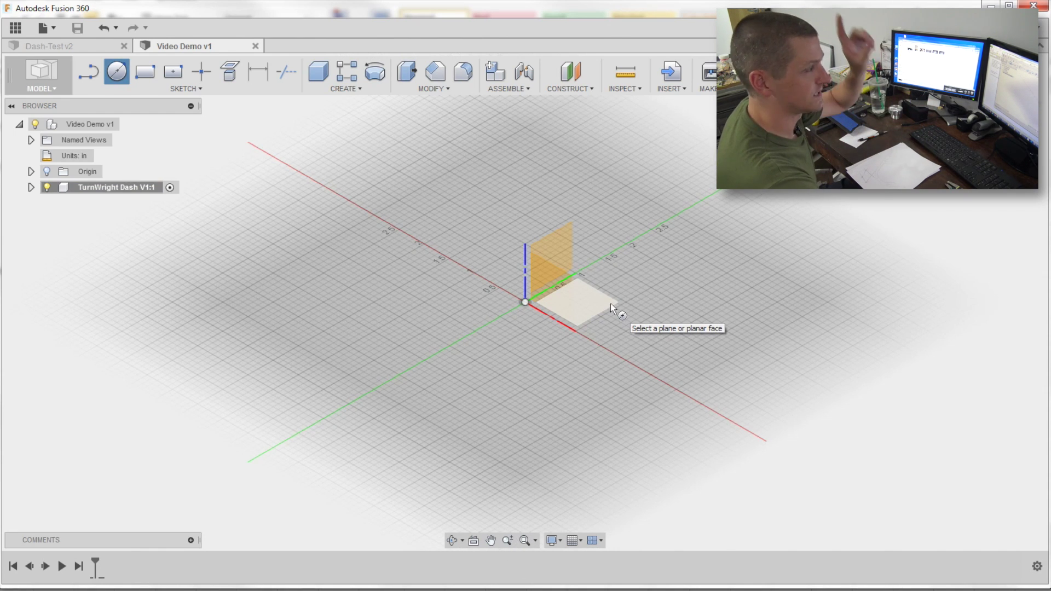
pyautogui.click(610, 304)
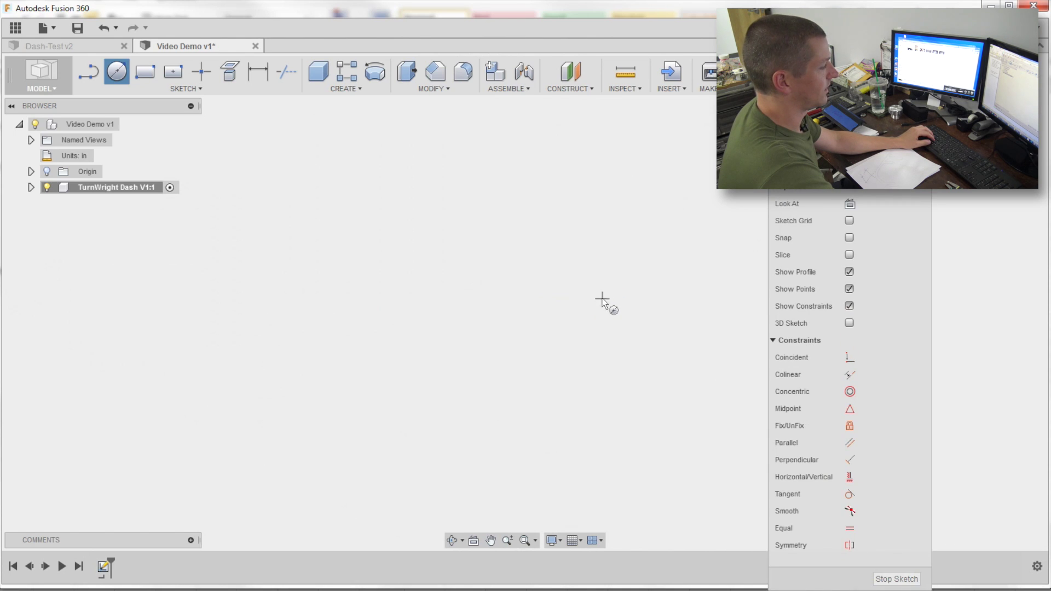
pyautogui.click(47, 172)
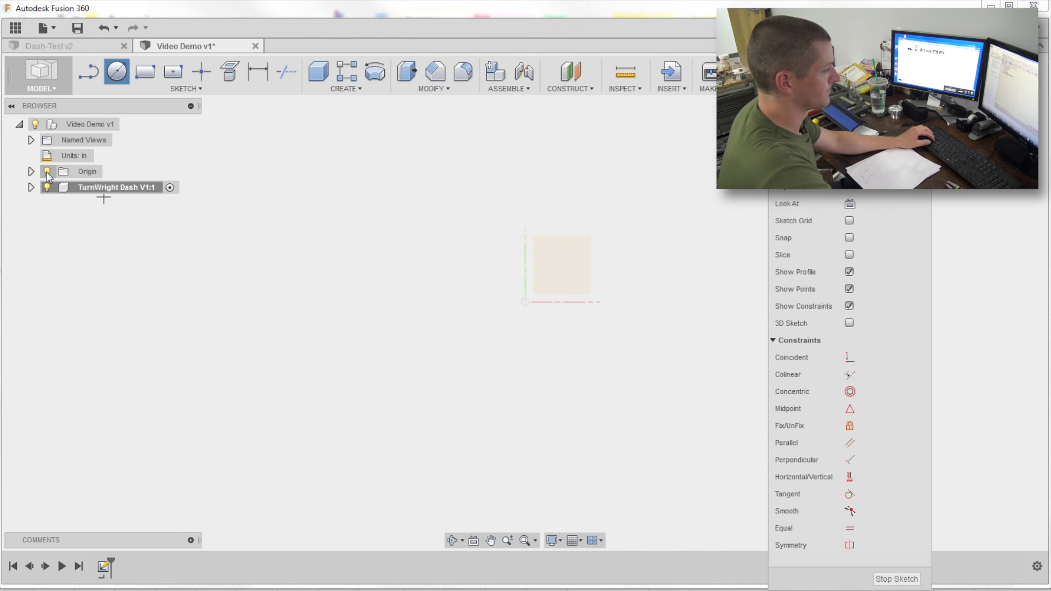
# Sketch four separate circles, about 0.3 to 0.6 in in diameter, at the corners of a rough rectangle around the origin
pyautogui.click(340, 224)
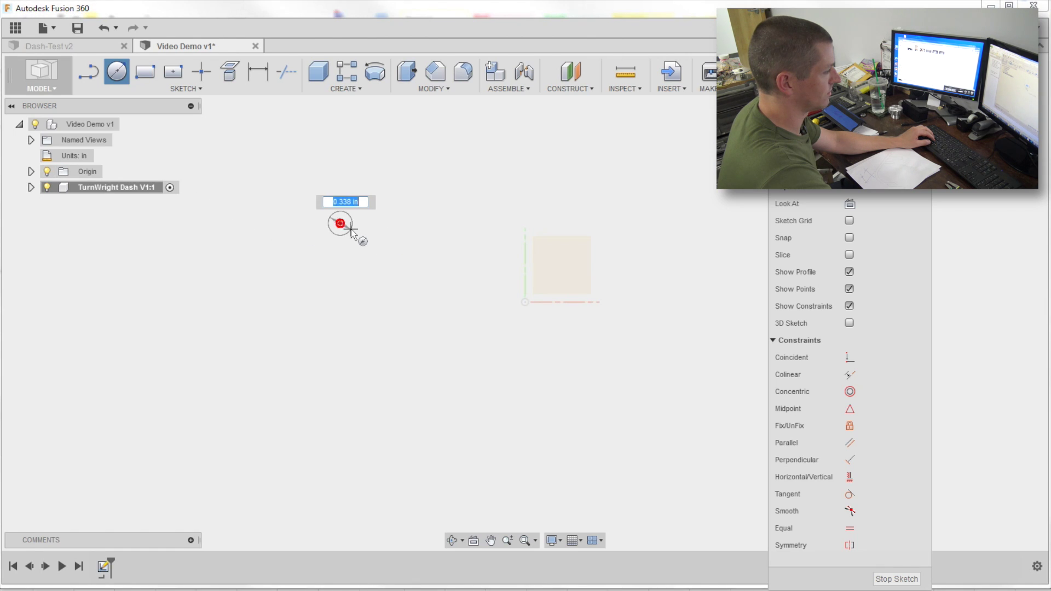
pyautogui.click(390, 243)
pyautogui.scroll(-1, 488, 263)
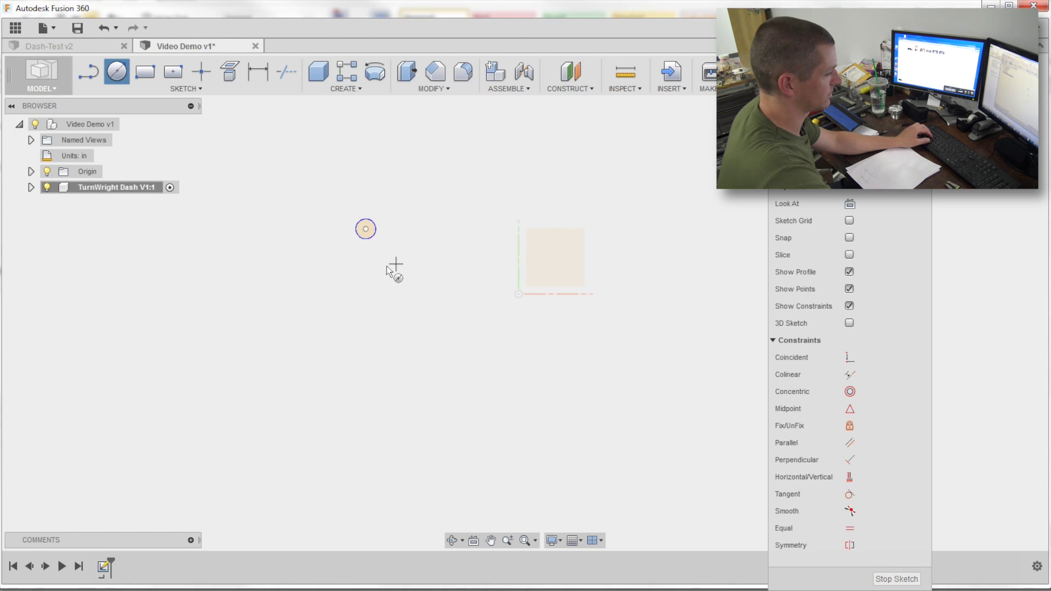
pyautogui.moveTo(392, 270); pyautogui.dragTo(329, 277, button='middle')
pyautogui.click(659, 237)
pyautogui.click(664, 244)
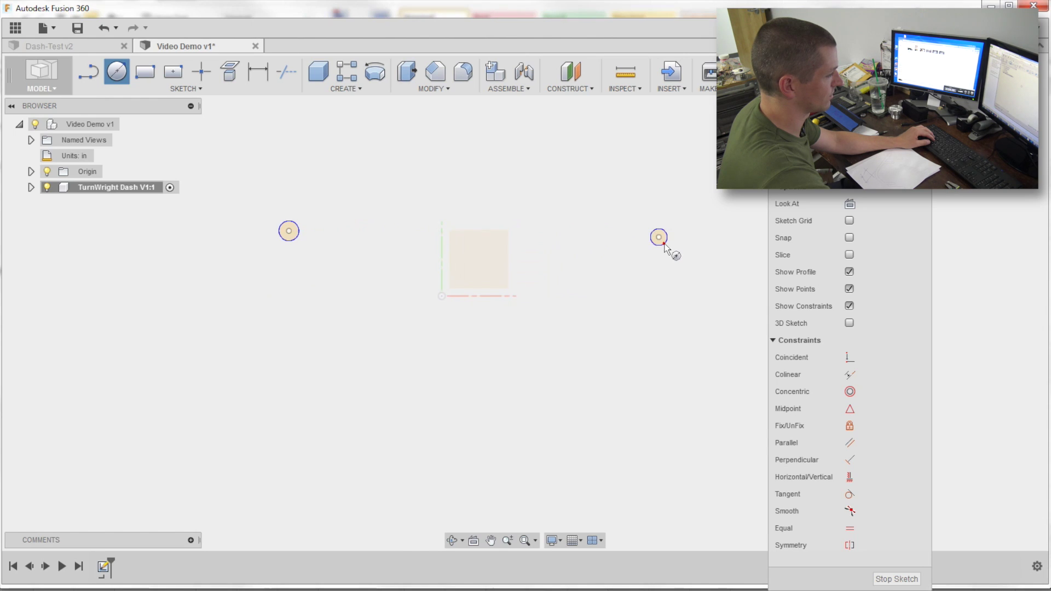
pyautogui.click(658, 398)
pyautogui.click(670, 410)
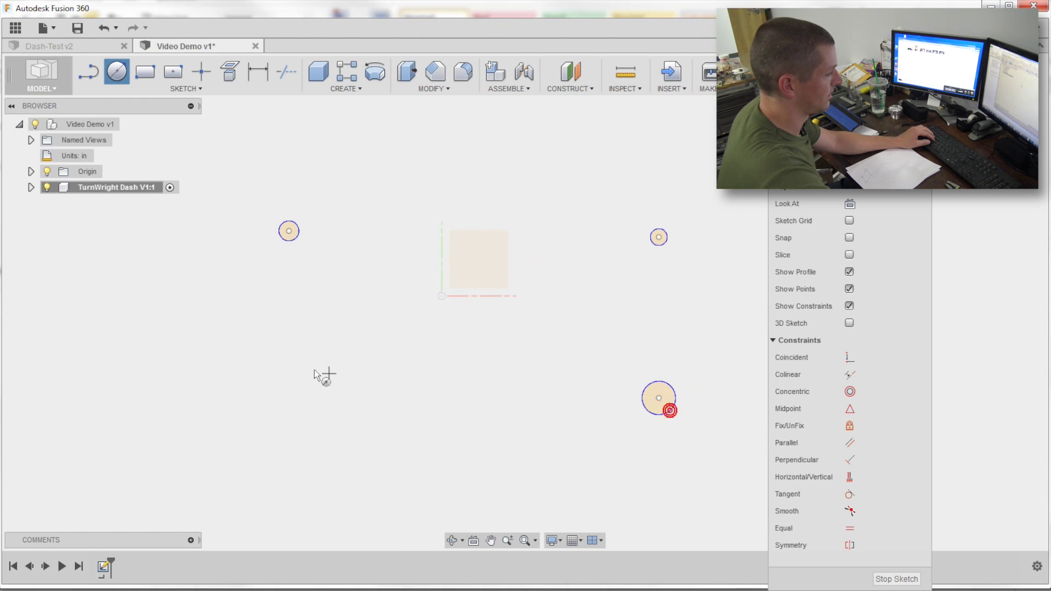
pyautogui.click(285, 387)
pyautogui.click(299, 399)
# Dimension the upper-left circle's diameter as 0.29 in and check that dimension's parameter name
pyautogui.press('d')
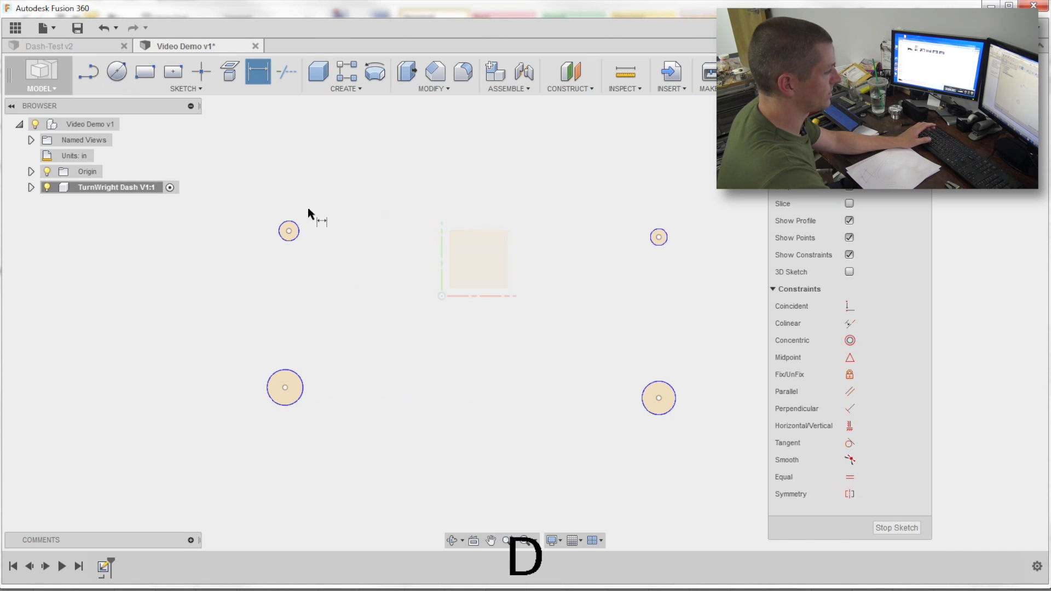
pyautogui.click(297, 224)
pyautogui.click(323, 212)
pyautogui.press('Delete')
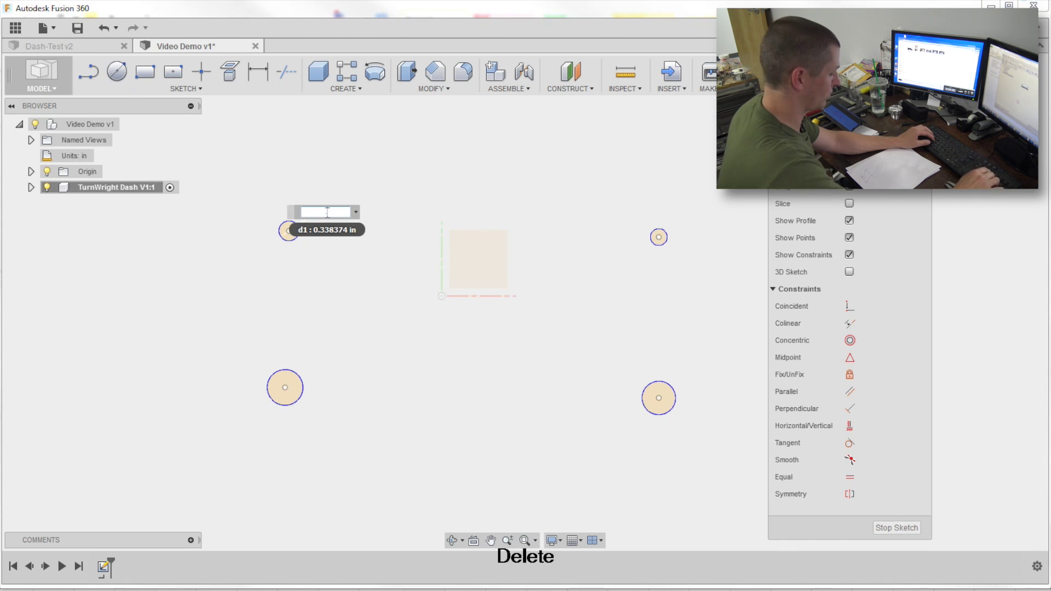
pyautogui.write('29')
pyautogui.press('Return')
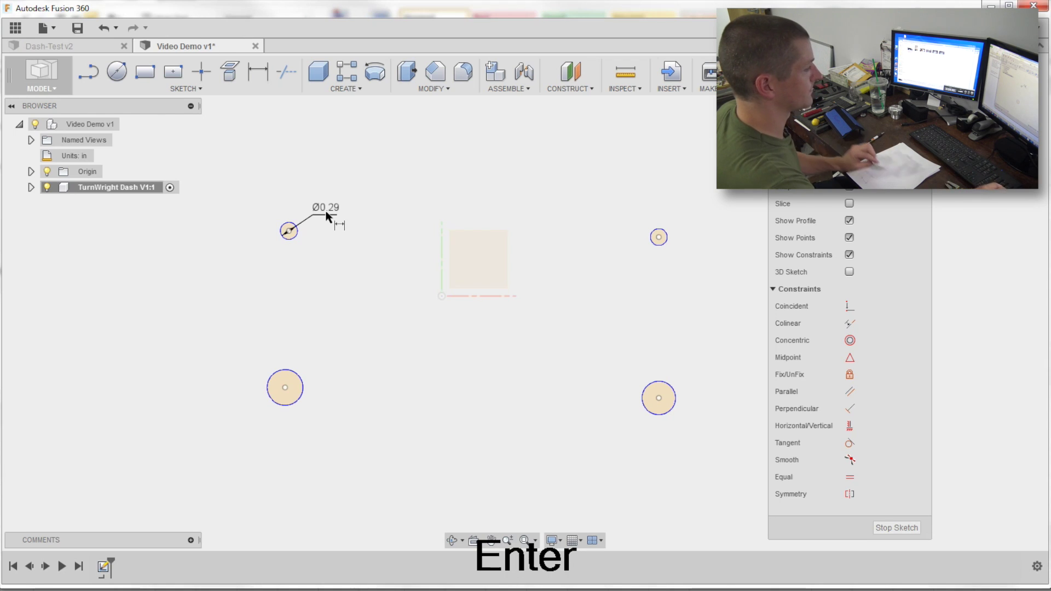
pyautogui.doubleClick(327, 212)
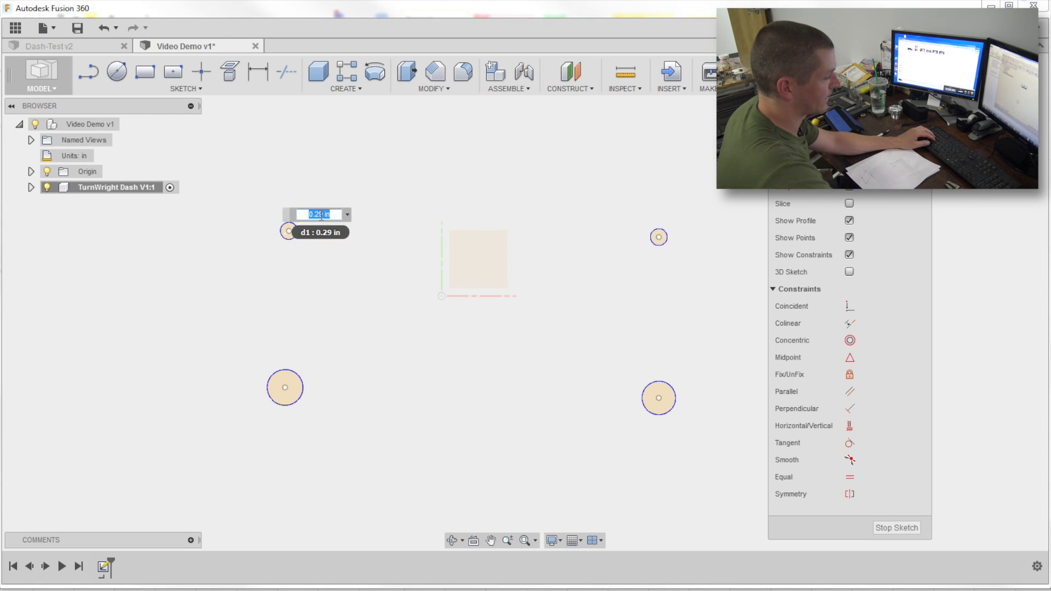
pyautogui.press('Return')
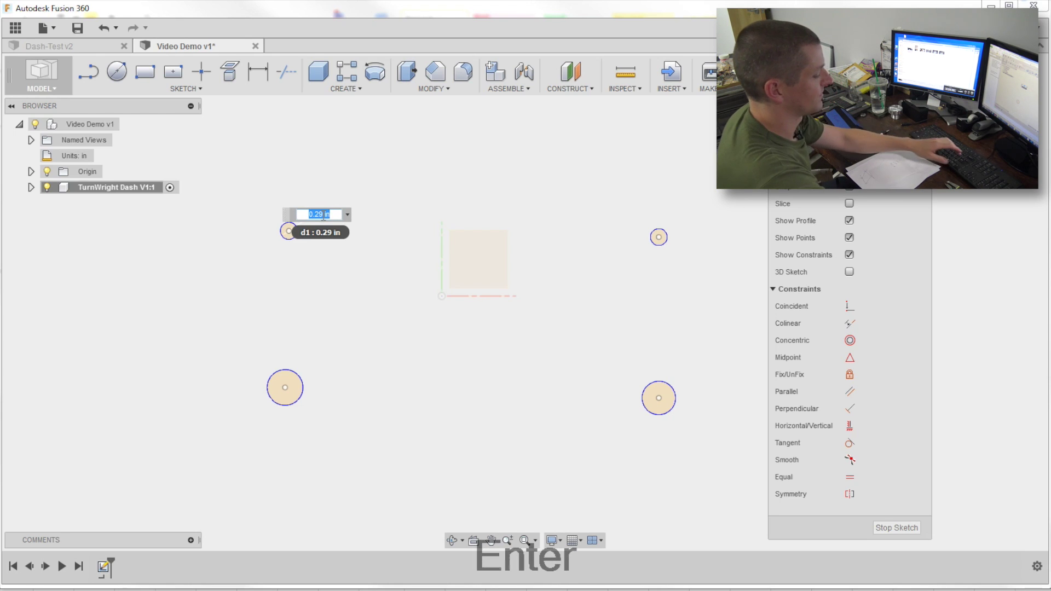
pyautogui.press('Return')
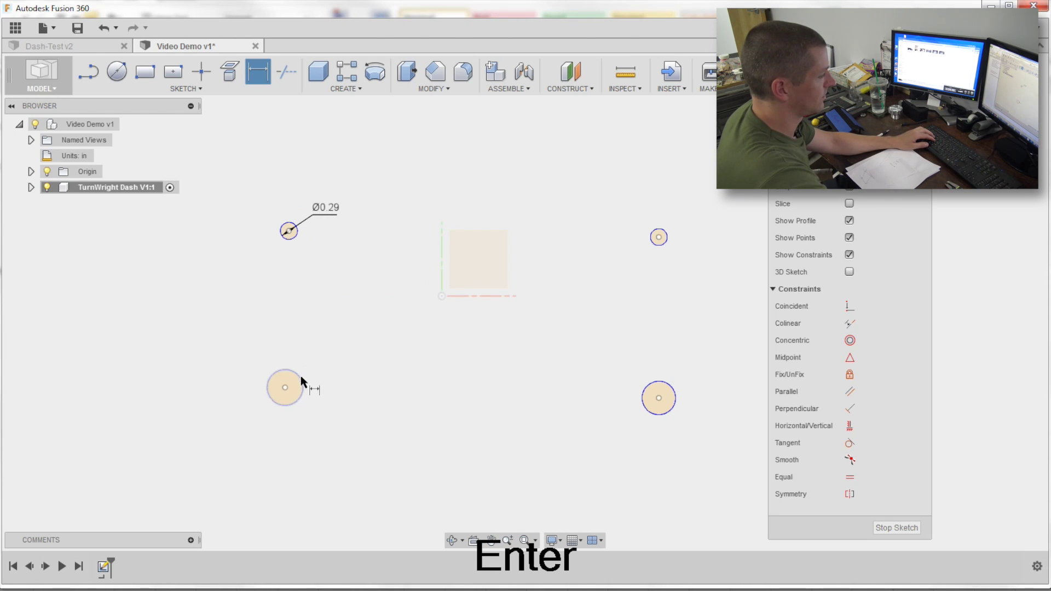
# Dimension the diameters of the lower-left, lower-right and upper-right circles, setting each equal to parameter d1
pyautogui.click(301, 384)
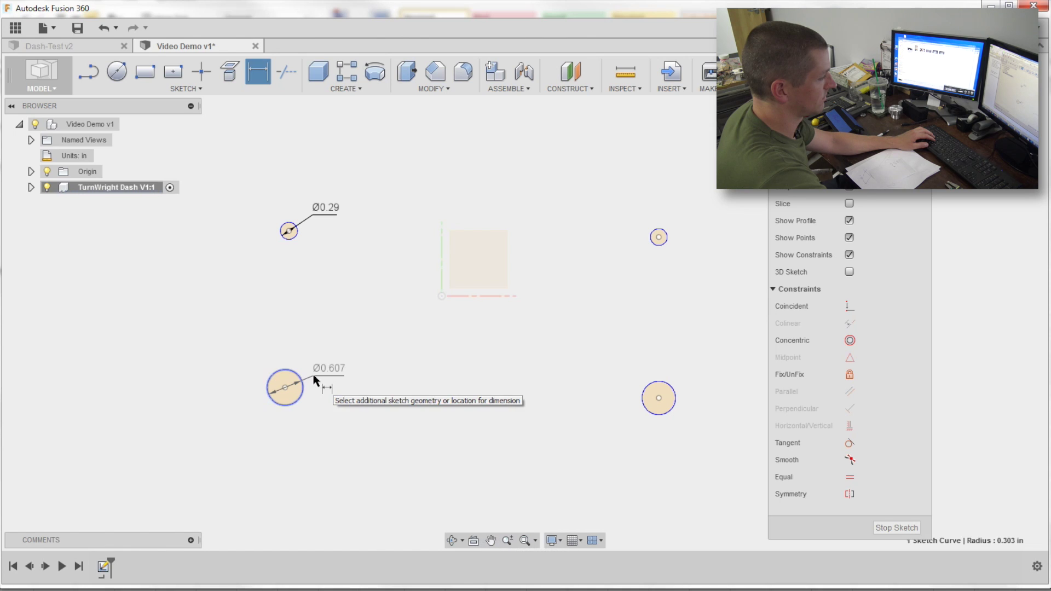
pyautogui.click(319, 378)
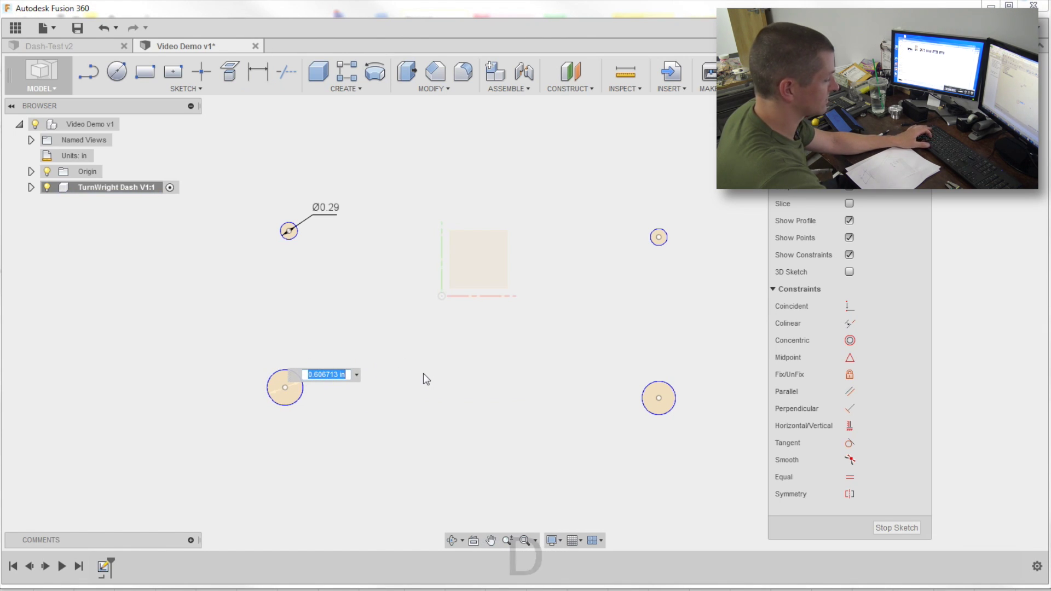
pyautogui.write('d1')
pyautogui.press('Return')
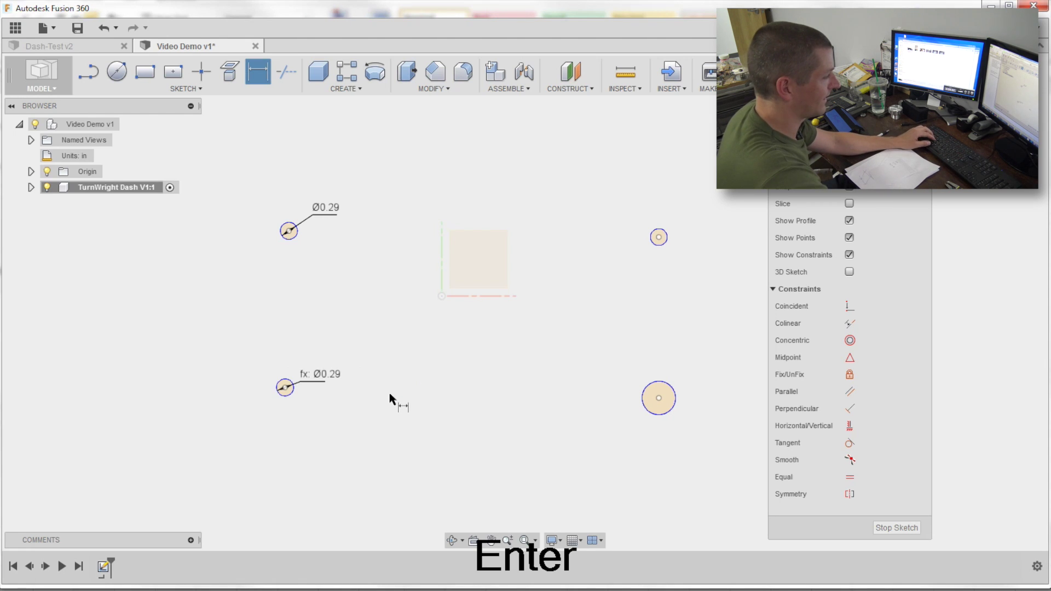
pyautogui.click(644, 409)
pyautogui.click(630, 414)
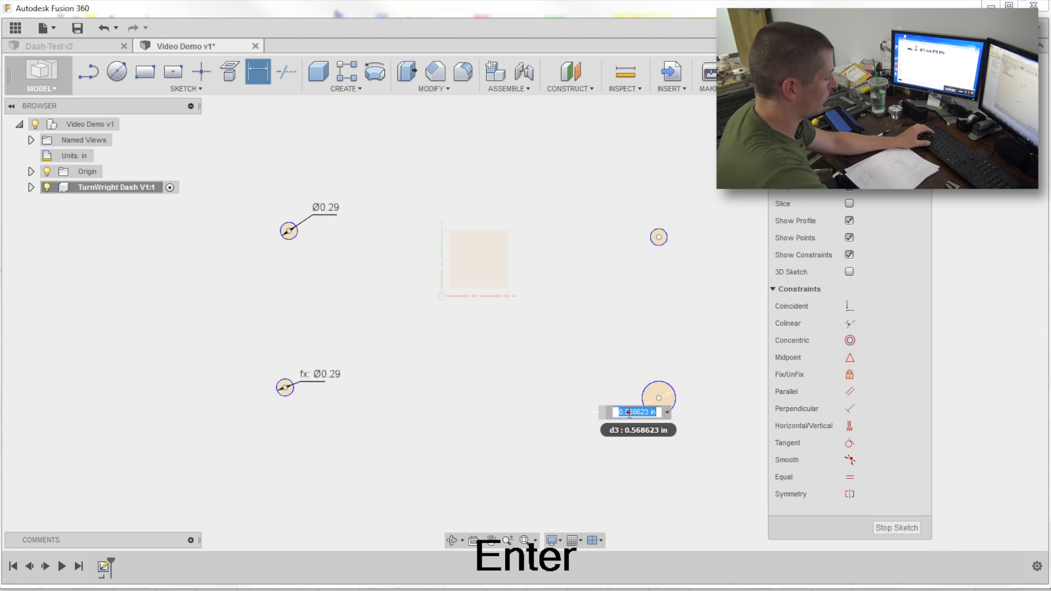
pyautogui.write('d1')
pyautogui.press('Return')
pyautogui.click(662, 245)
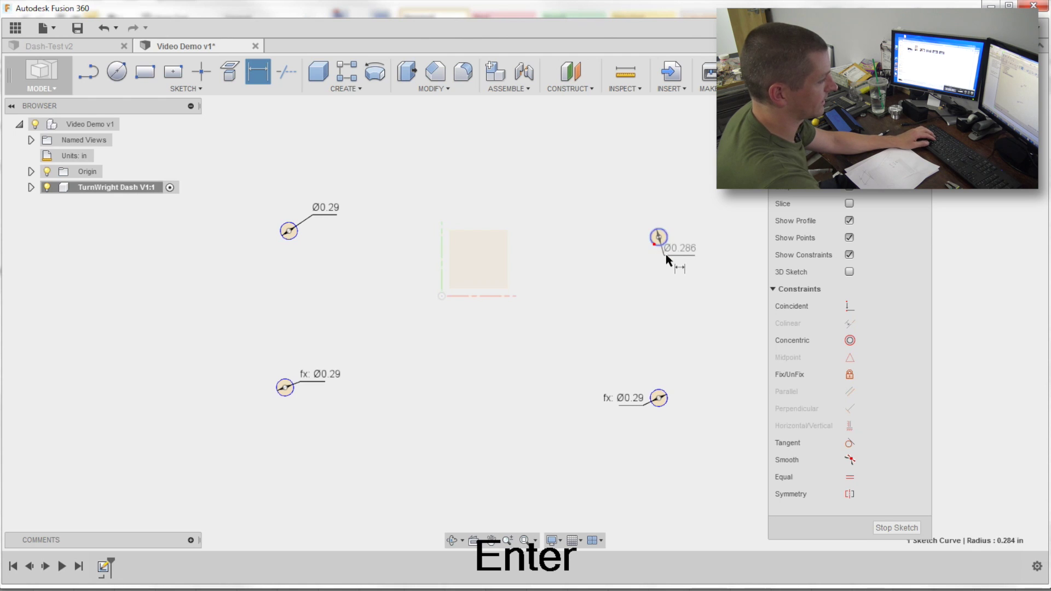
pyautogui.click(667, 255)
pyautogui.write('d1')
pyautogui.press('Return')
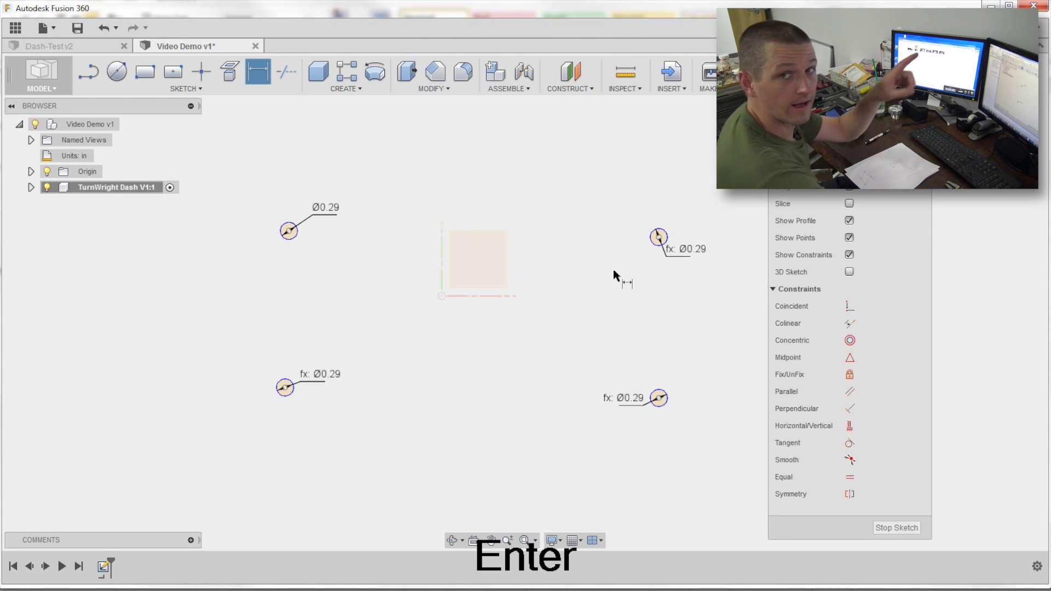
# Dimension the horizontal distance from the origin to the upper-left circle's center as 5.85/2 in
pyautogui.press('d')
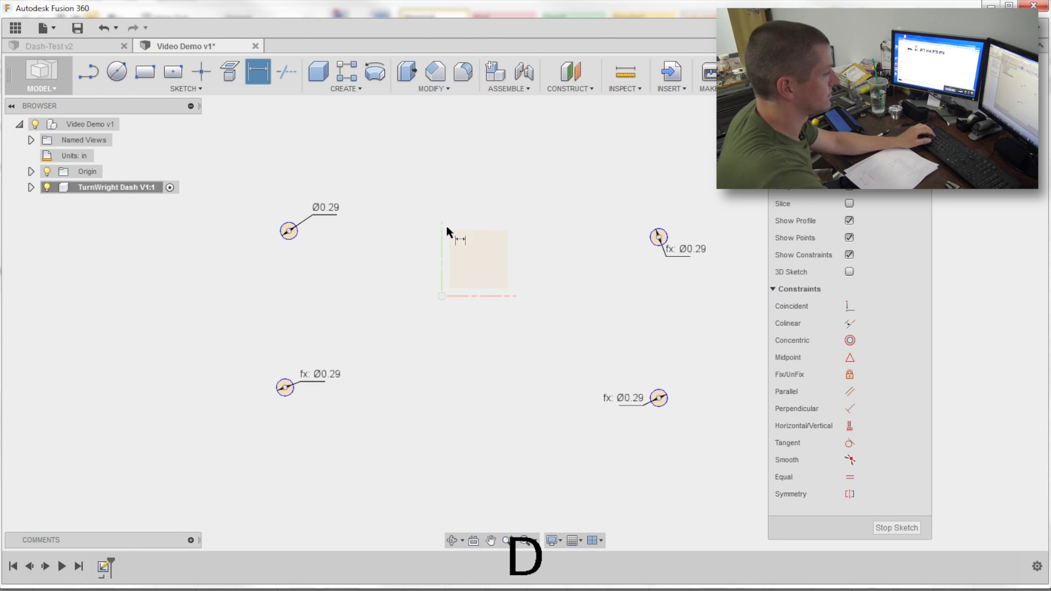
pyautogui.click(441, 297)
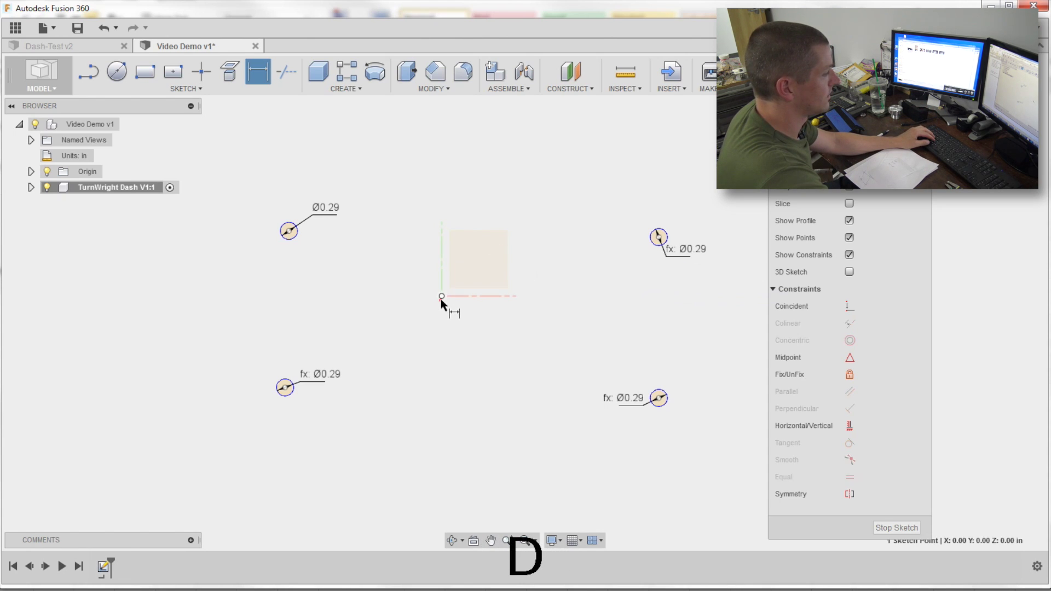
pyautogui.click(289, 232)
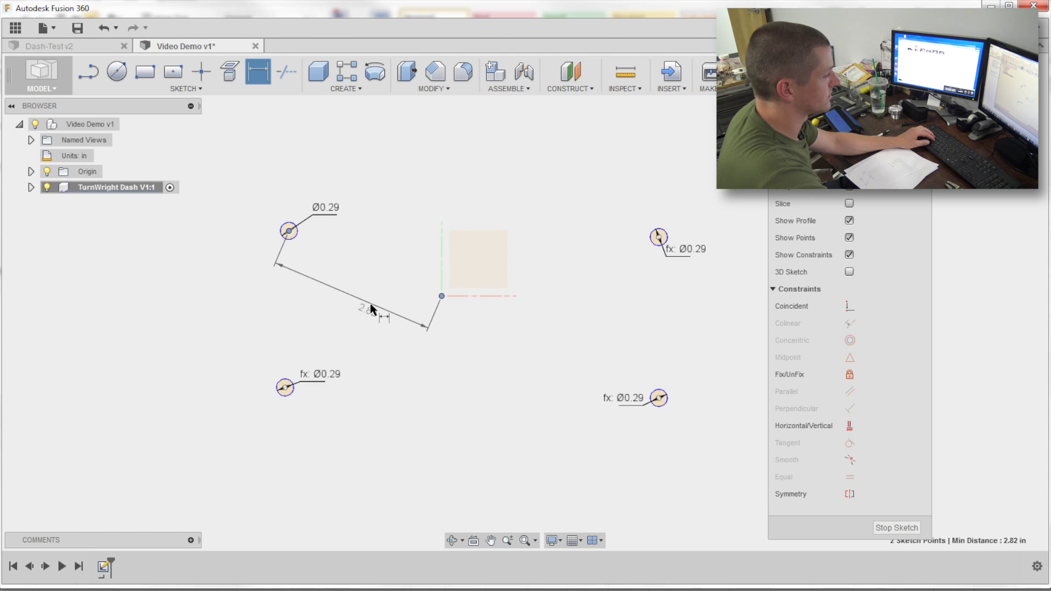
pyautogui.hotkey('ctrl', 'z')
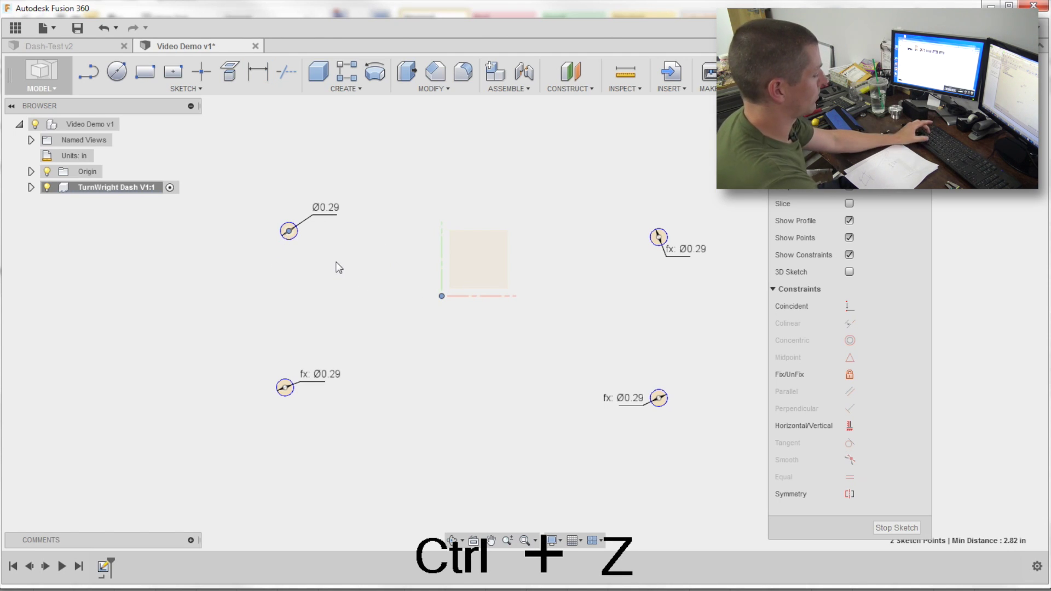
pyautogui.press('d')
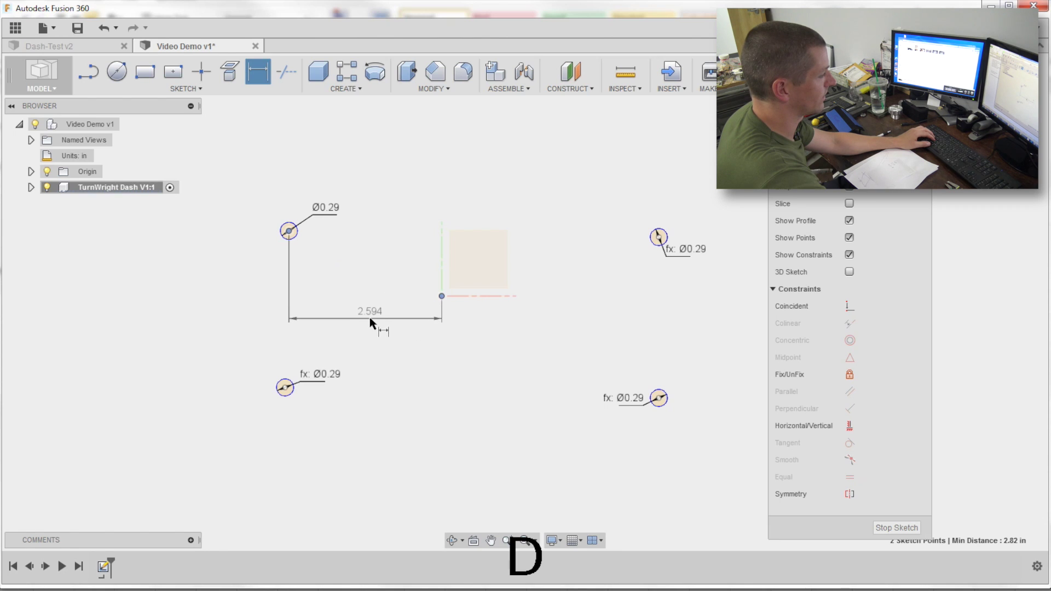
pyautogui.click(370, 320)
pyautogui.write('5.8')
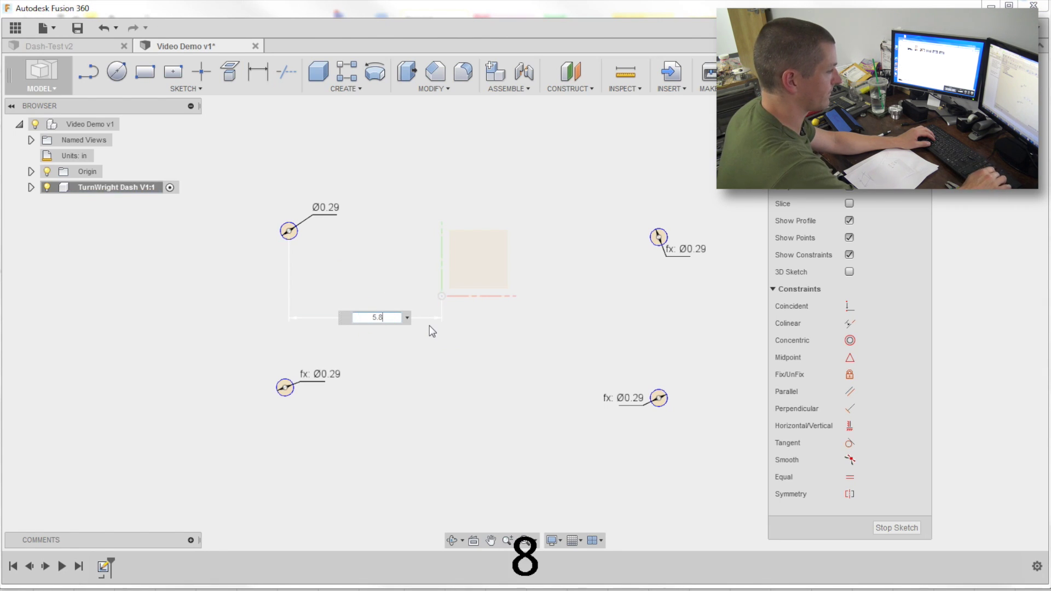
pyautogui.write('5/2')
pyautogui.press('Return')
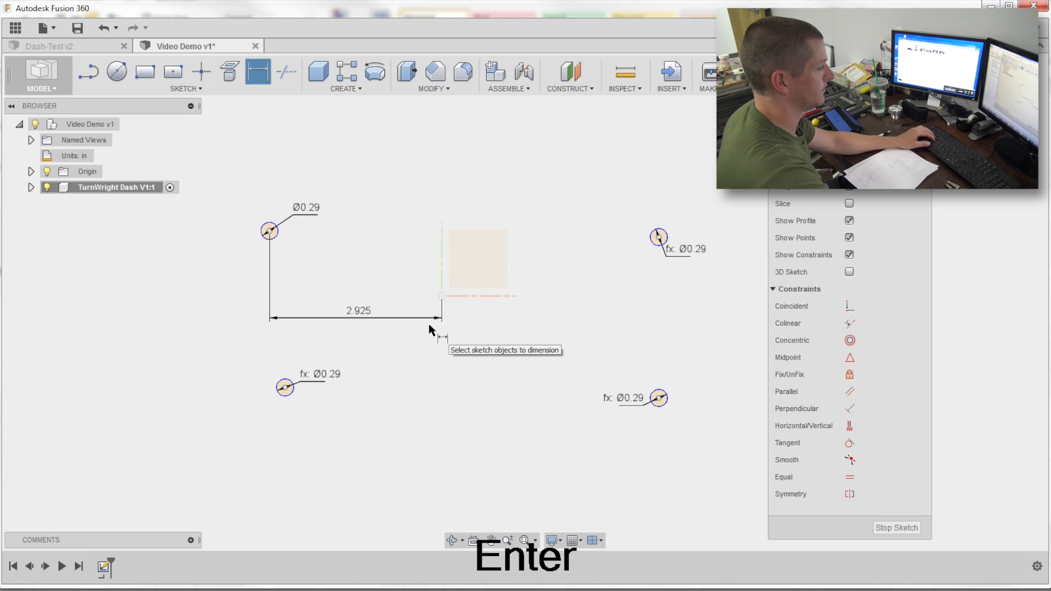
pyautogui.press('d')
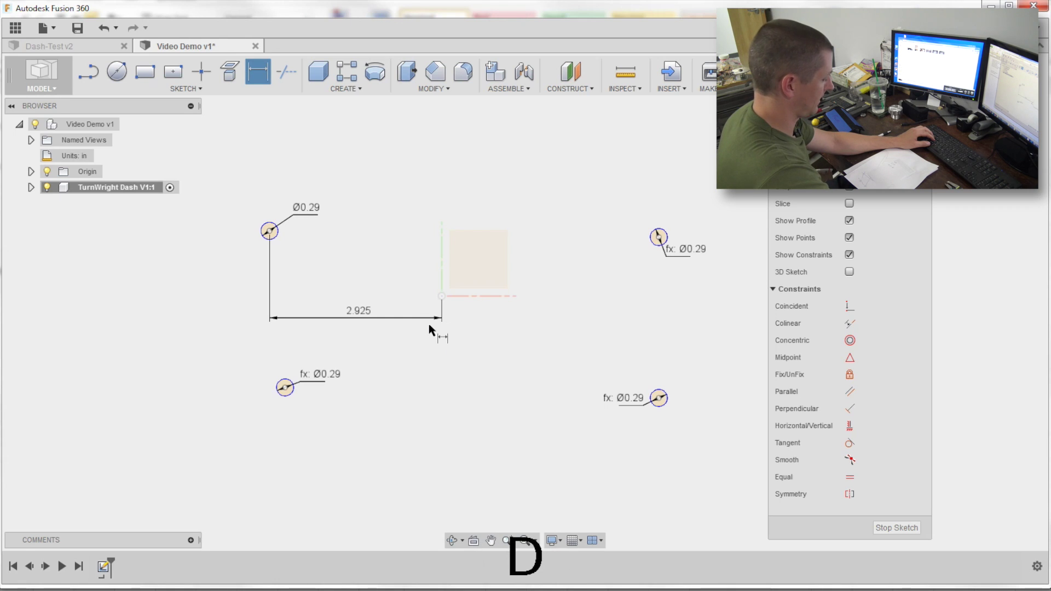
# Dimension the vertical distance from the origin to the upper-left circle's center as 3.27/2 in and reposition both location dimensions for clarity
pyautogui.click(439, 296)
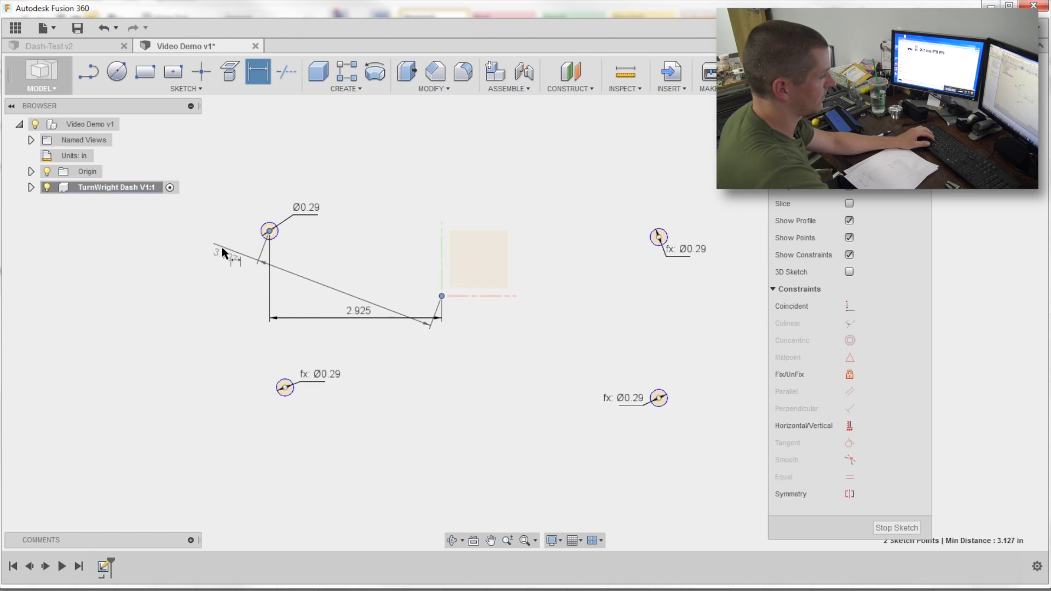
pyautogui.hotkey('ctrl', 'z')
pyautogui.press('d')
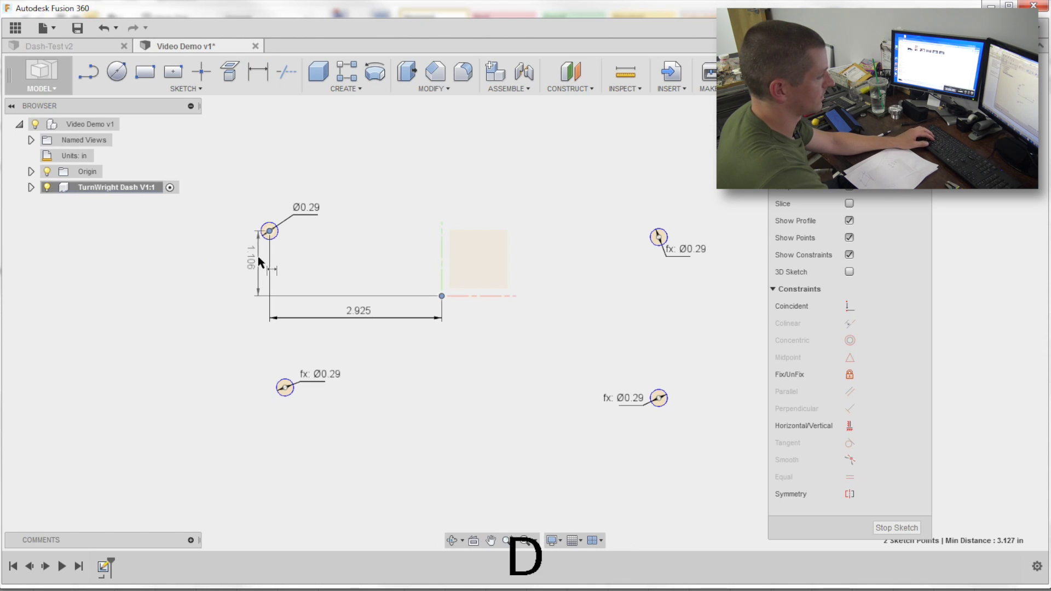
pyautogui.click(269, 231)
pyautogui.click(243, 257)
pyautogui.write('1.635')
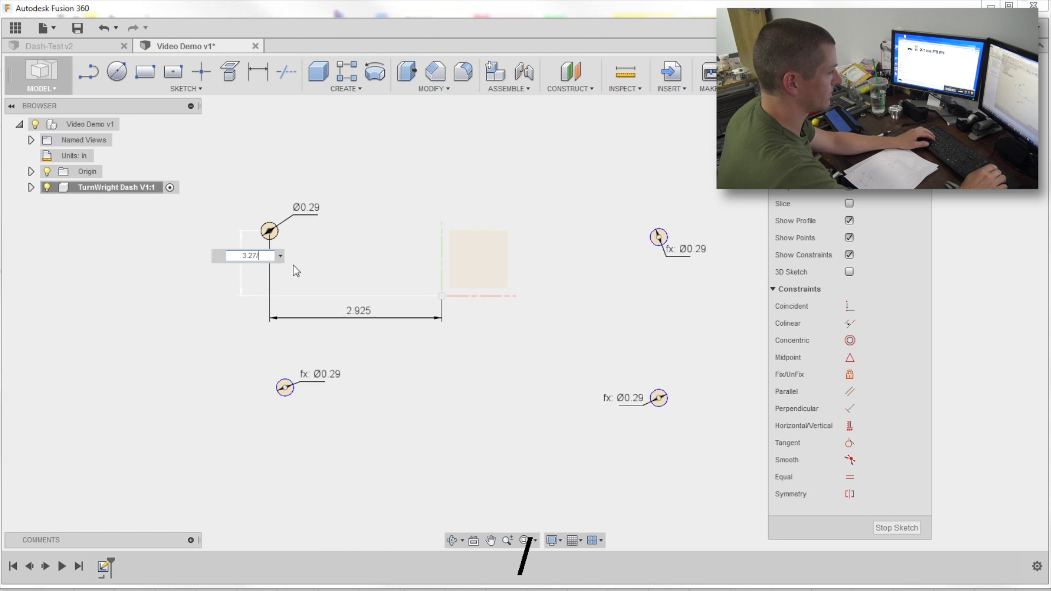
pyautogui.press('Return')
pyautogui.scroll(-2, 334, 261)
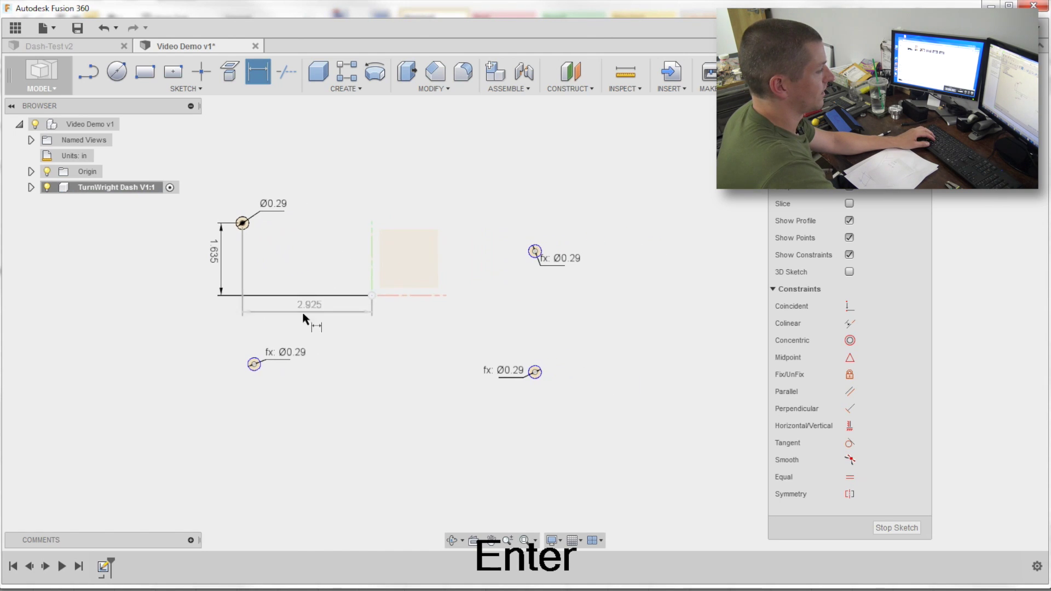
pyautogui.moveTo(226, 257)
pyautogui.mouseDown()
pyautogui.moveTo(300, 276)
pyautogui.moveTo(288, 190)
pyautogui.mouseUp()
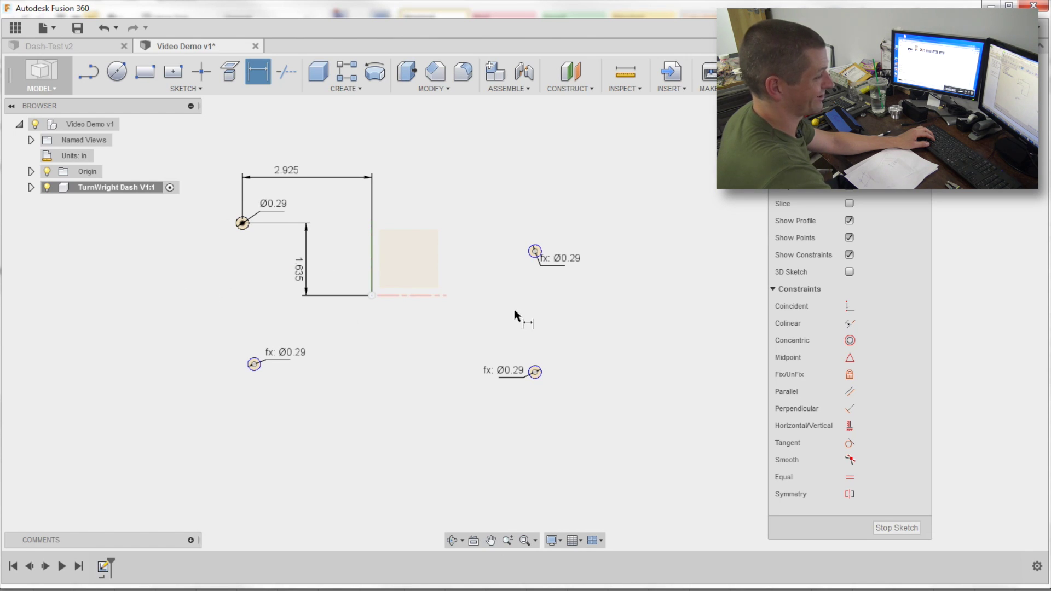
# Constrain the lower-left circle's center vertically and the upper-right circle's center horizontally in line with the upper-left circle's center
pyautogui.click(850, 426)
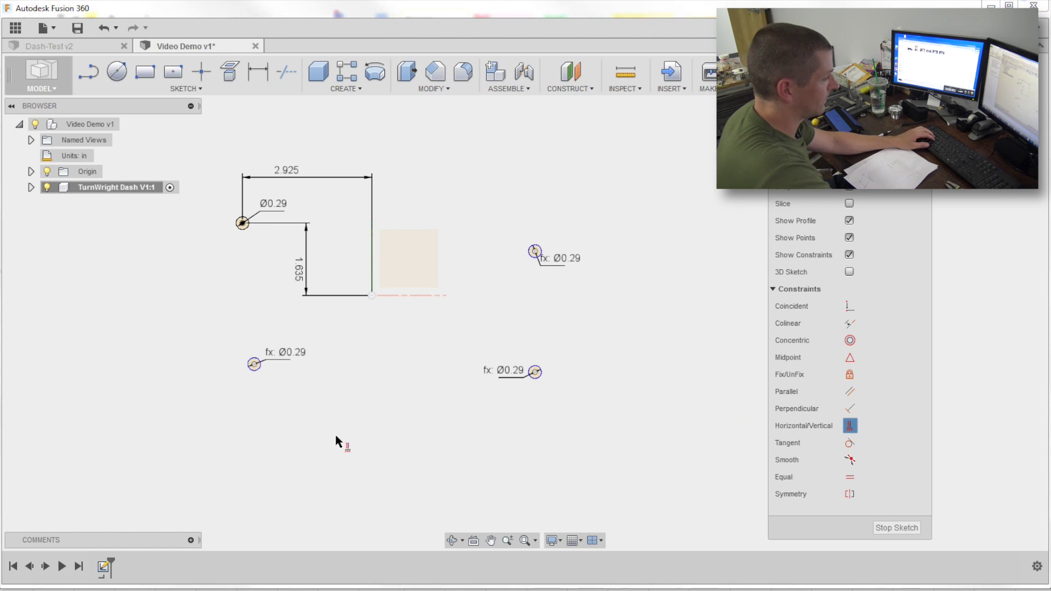
pyautogui.click(254, 365)
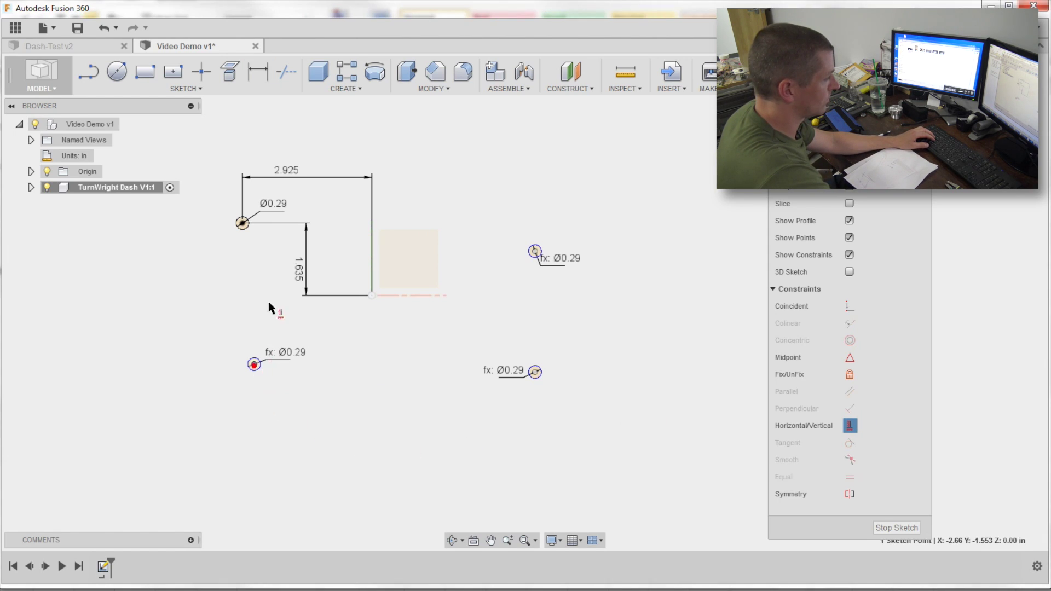
pyautogui.click(242, 223)
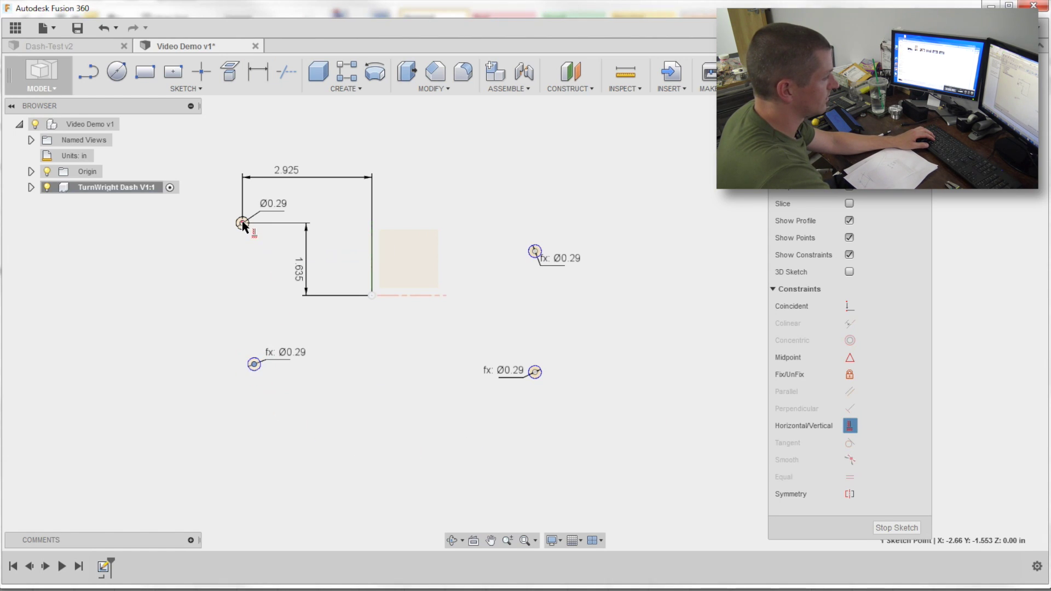
pyautogui.click(535, 252)
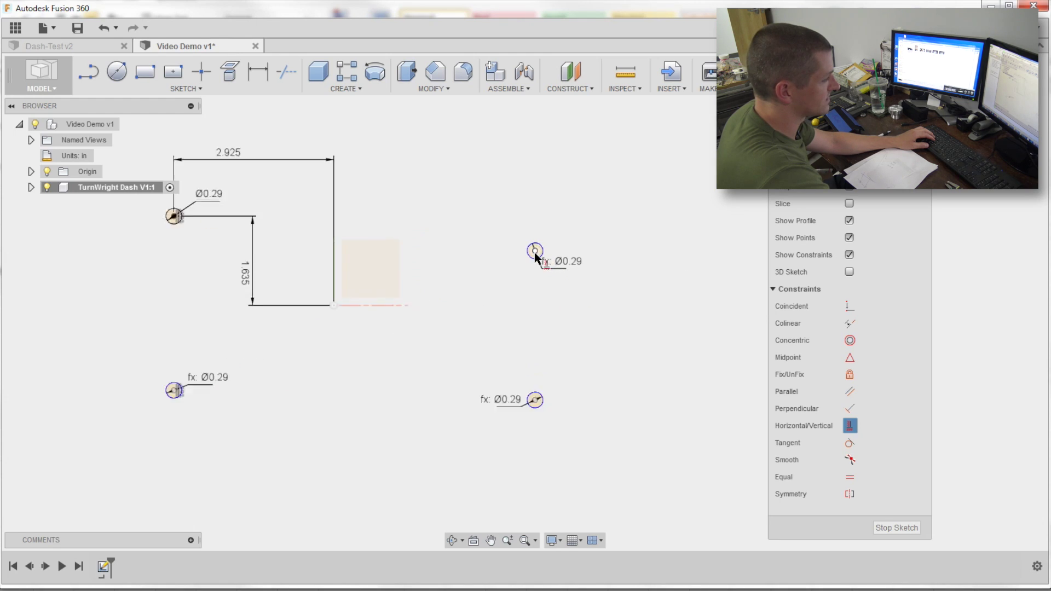
pyautogui.click(535, 251)
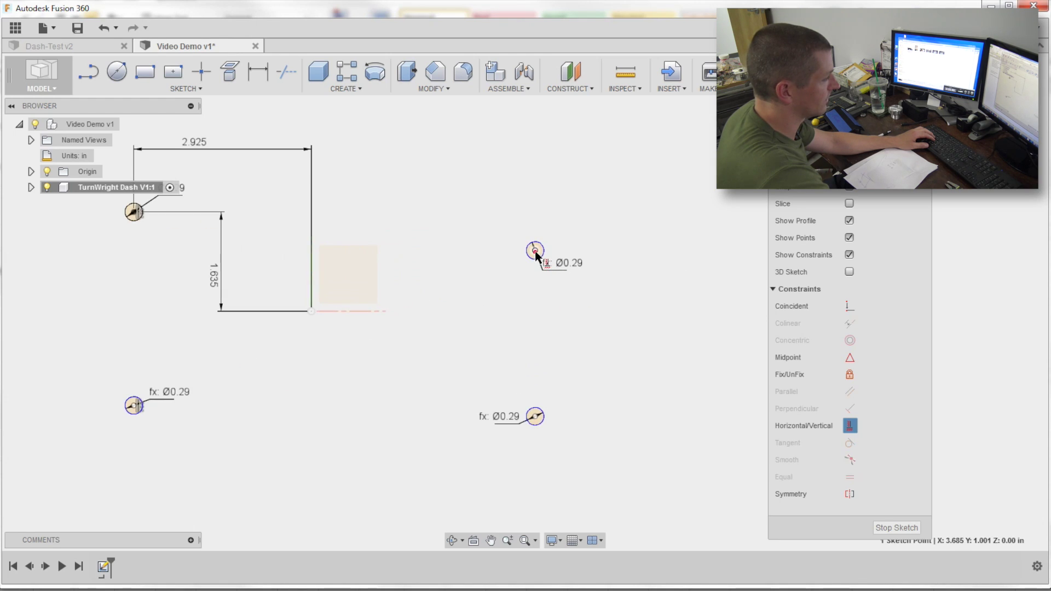
pyautogui.click(133, 212)
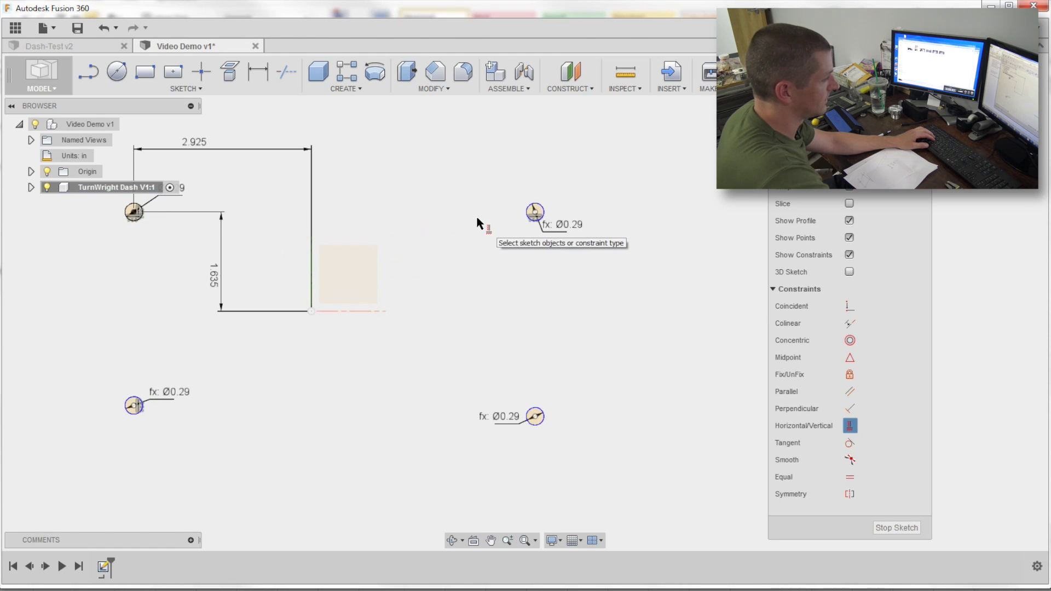
# Dimension the horizontal distance from the origin to the upper-right circle's center, linking it to the upper-left circle's horizontal dimension, d5
pyautogui.scroll(-2, 469, 242)
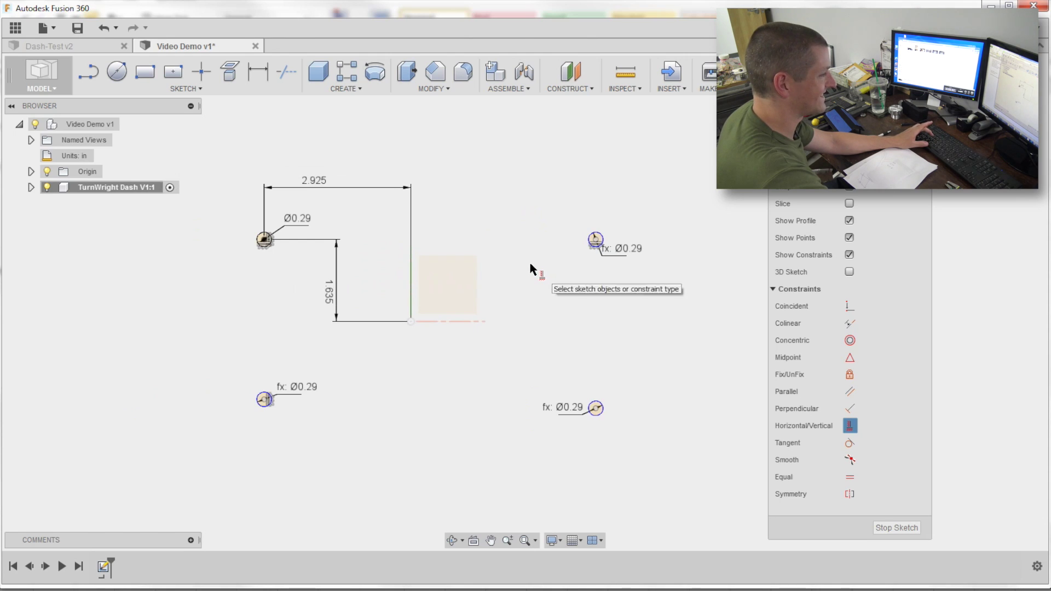
pyautogui.press('d')
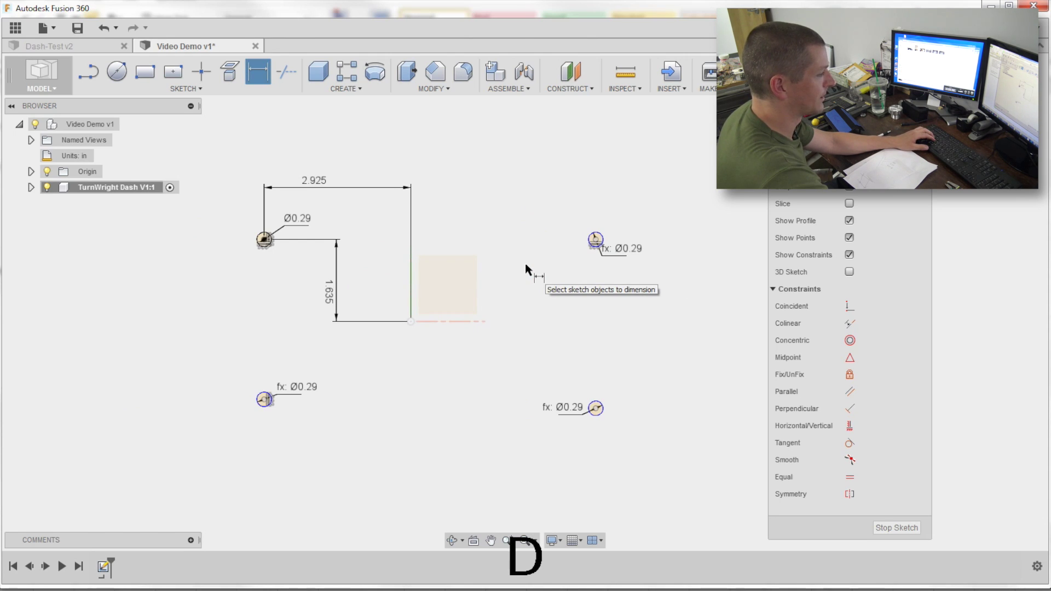
pyautogui.click(411, 322)
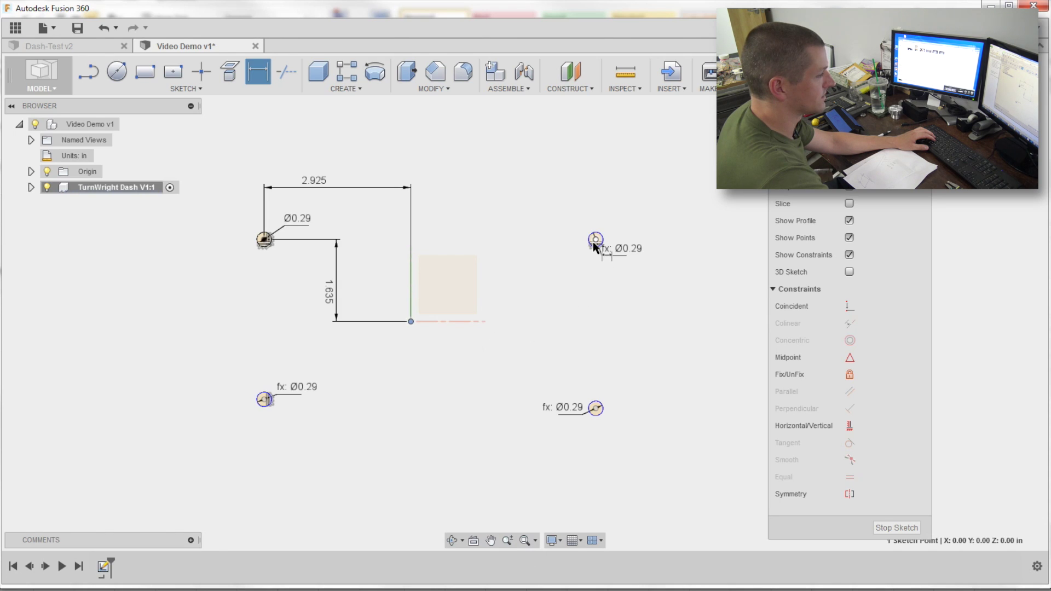
pyautogui.click(503, 239)
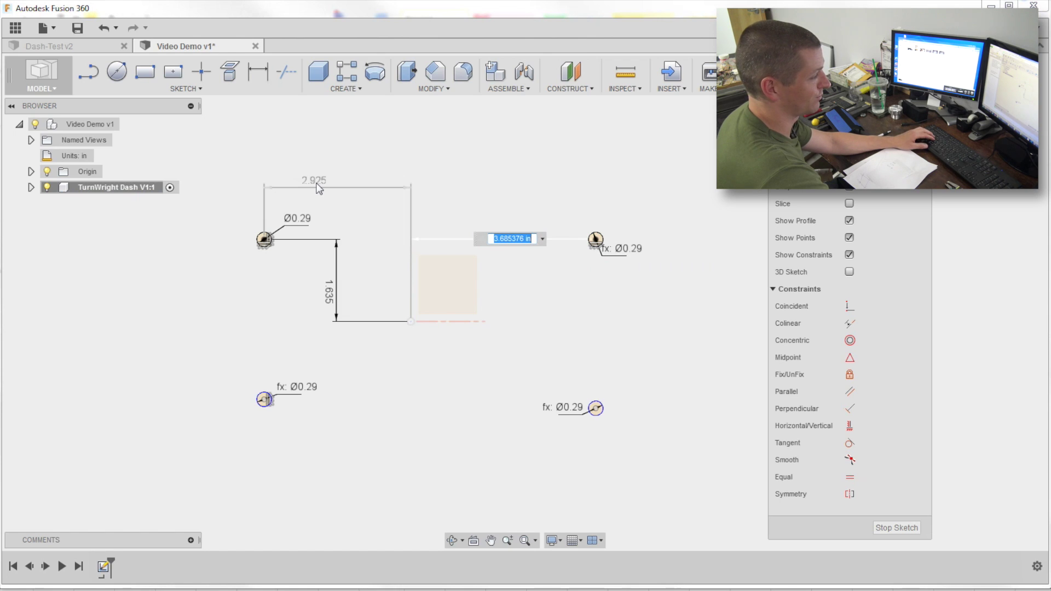
pyautogui.click(316, 182)
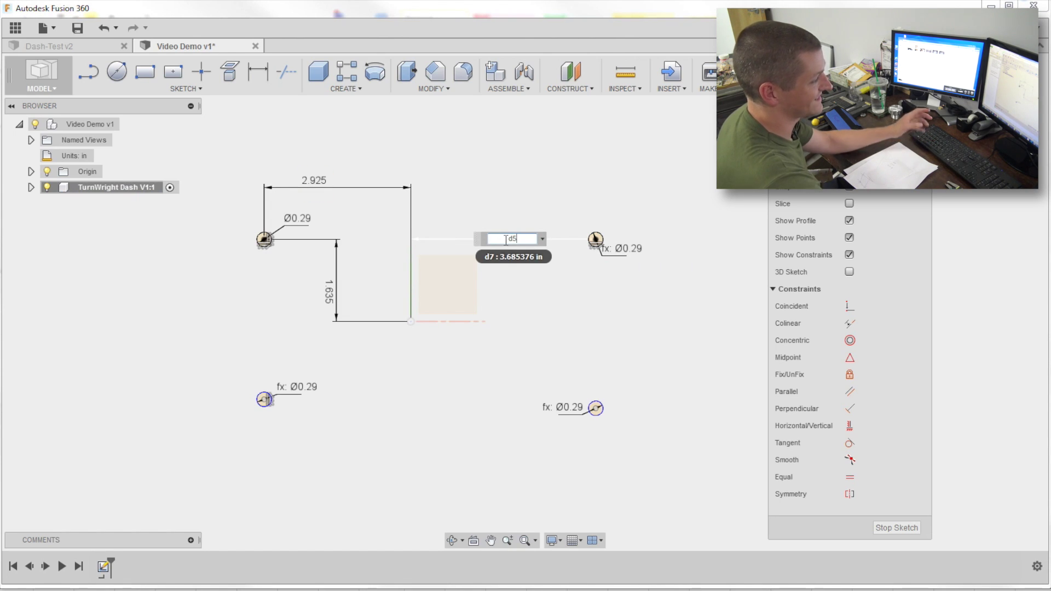
pyautogui.press('Return')
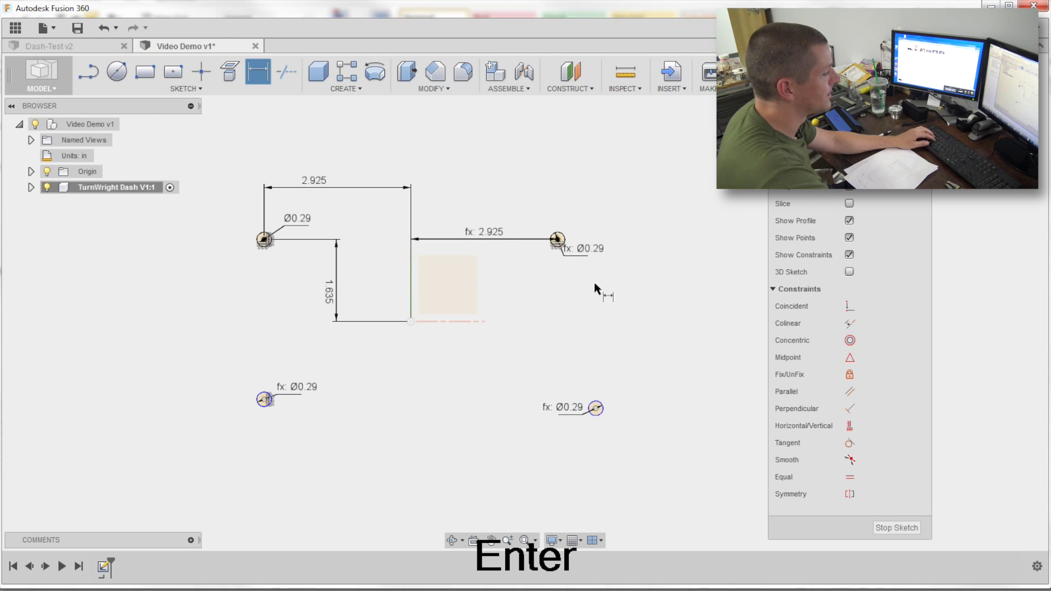
# Dimension the vertical distance from the origin to the lower-left circle's center, linking it to the upper-left circle's vertical dimension
pyautogui.click(411, 323)
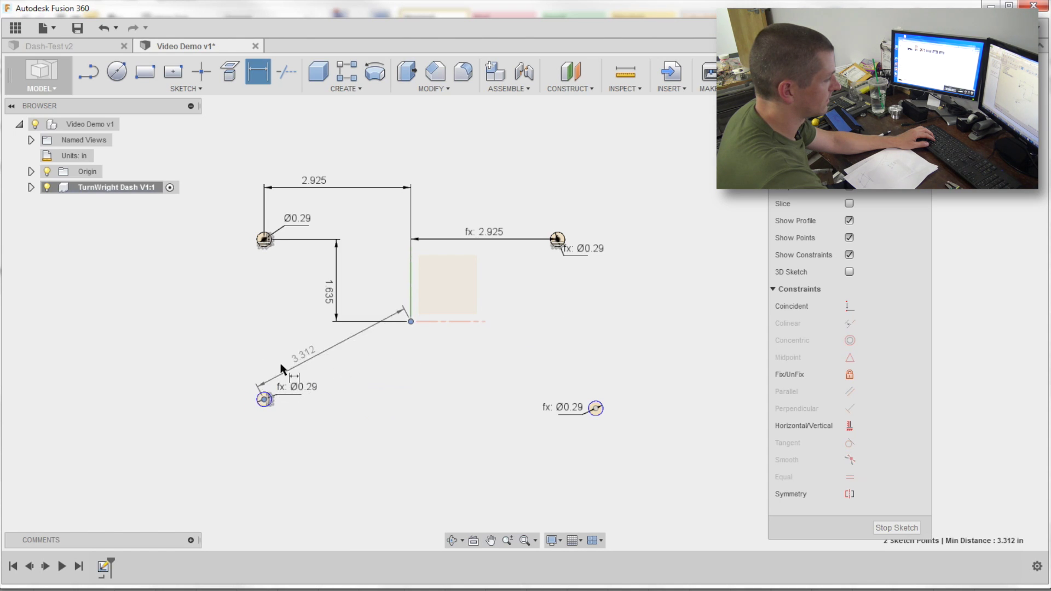
pyautogui.hotkey('ctrl', 'z')
pyautogui.press('d')
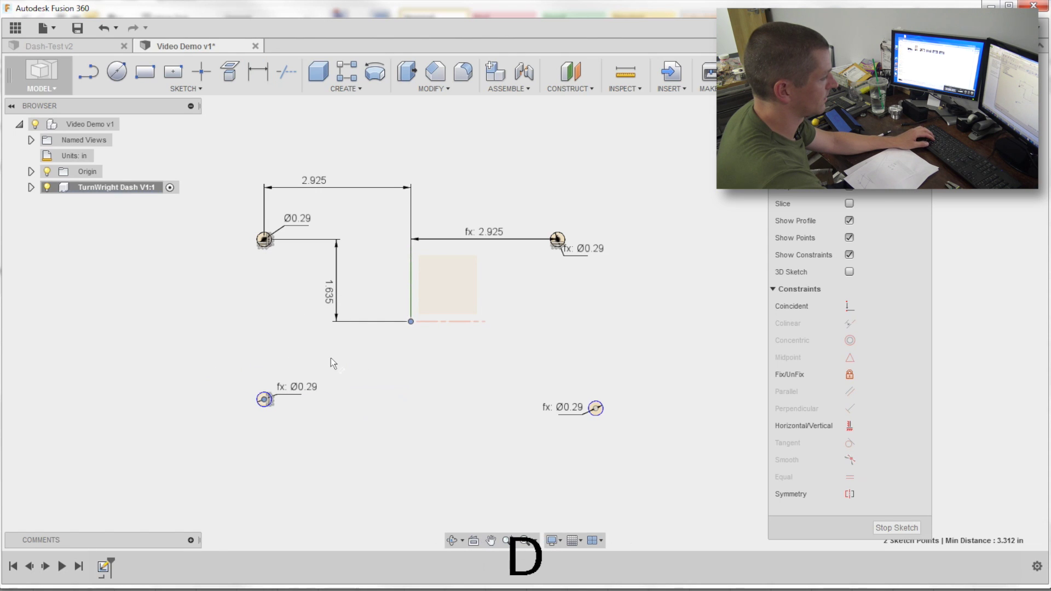
pyautogui.click(237, 364)
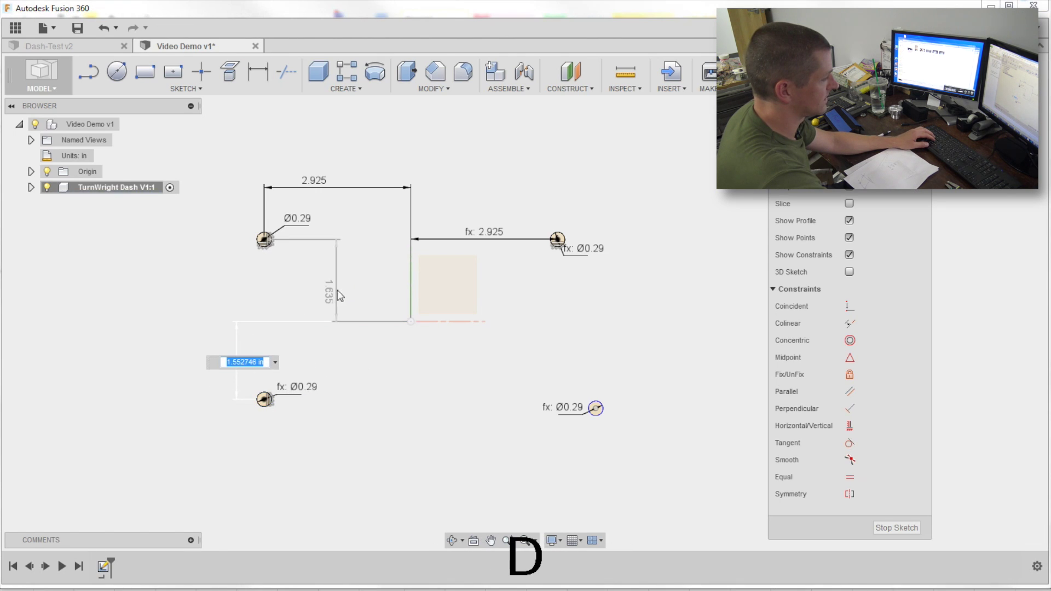
pyautogui.press('Return')
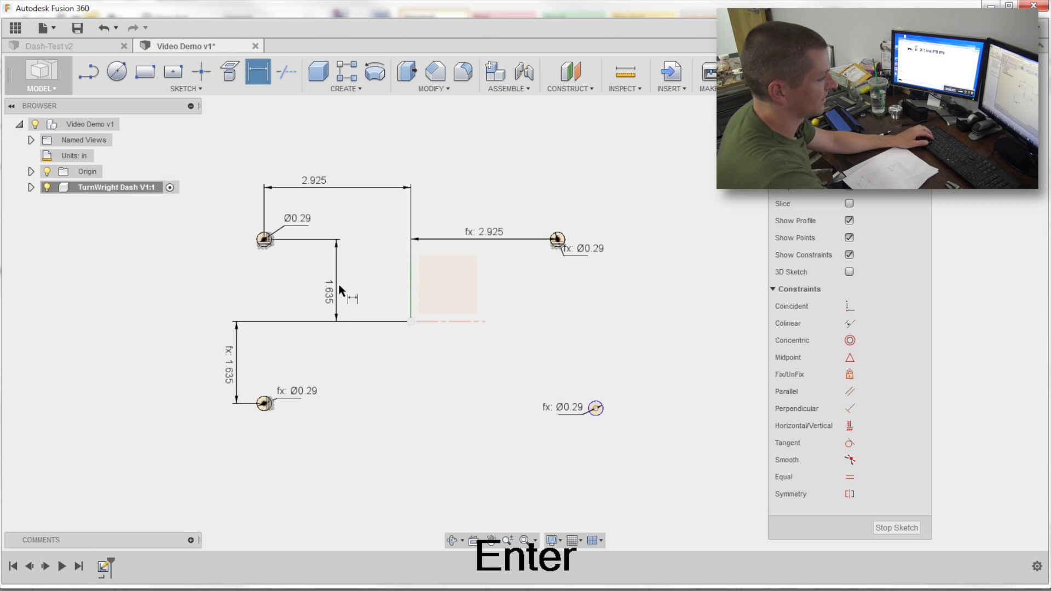
# Constrain the lower-right circle's center vertically in line with the upper-right circle and horizontally in line with the lower-left circle
pyautogui.click(850, 425)
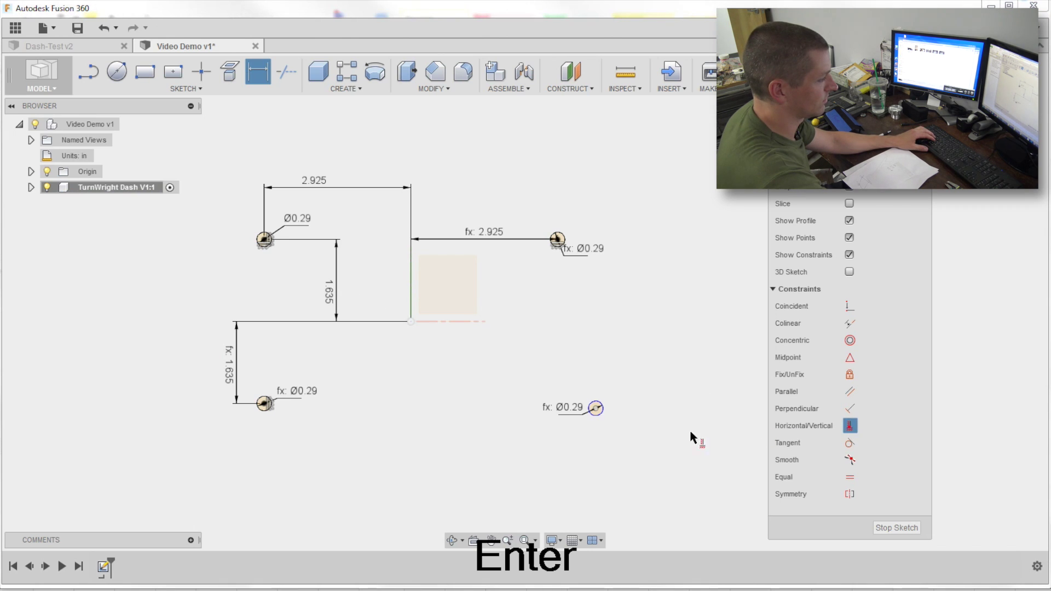
pyautogui.click(597, 408)
pyautogui.click(557, 241)
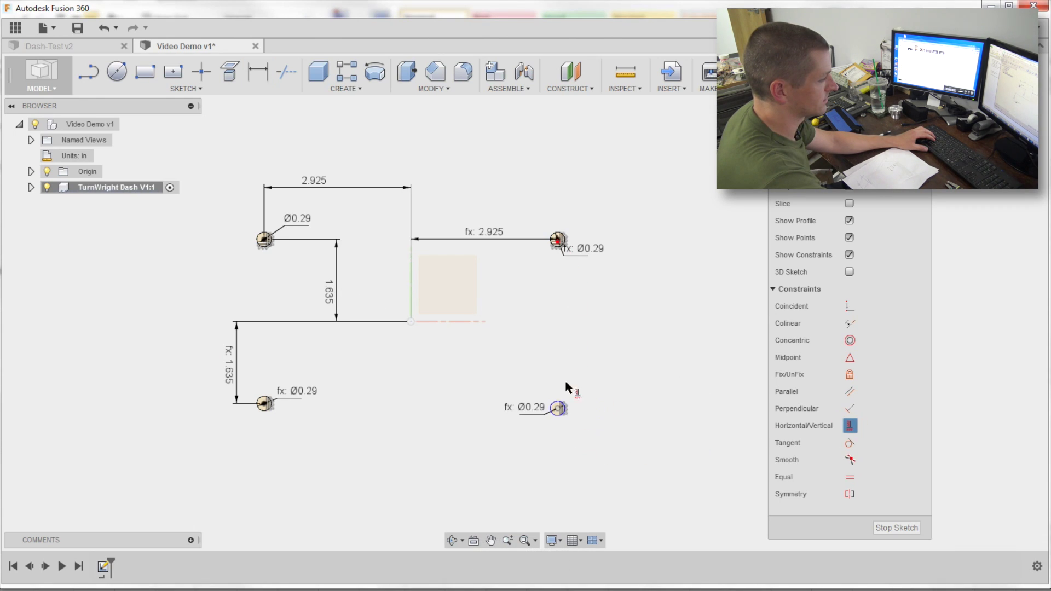
pyautogui.click(267, 404)
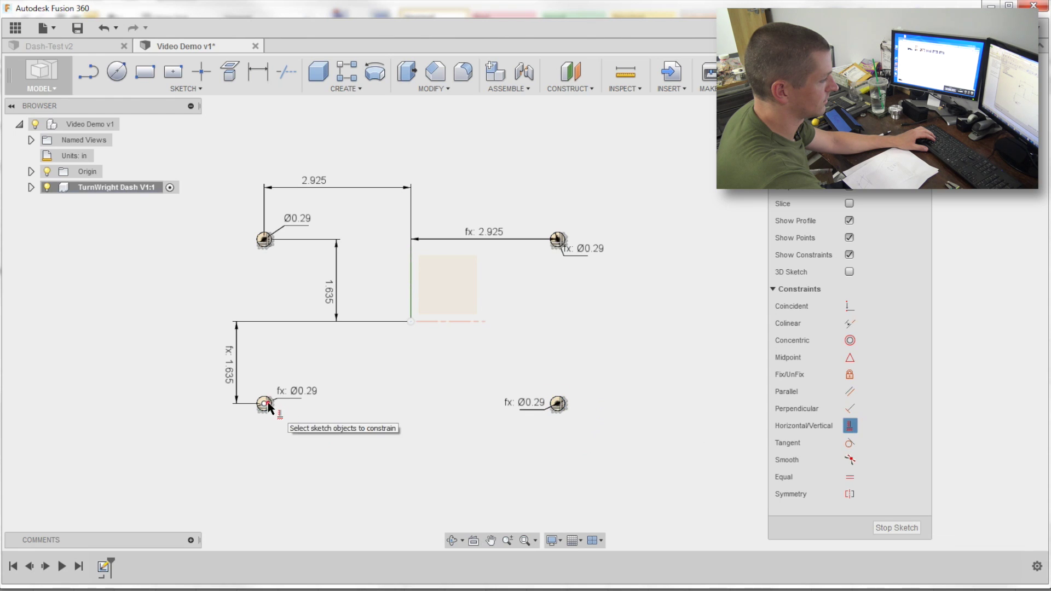
# Extrude all four corner circle profiles together into tall, slender cylinders
pyautogui.scroll(-2, 435, 404)
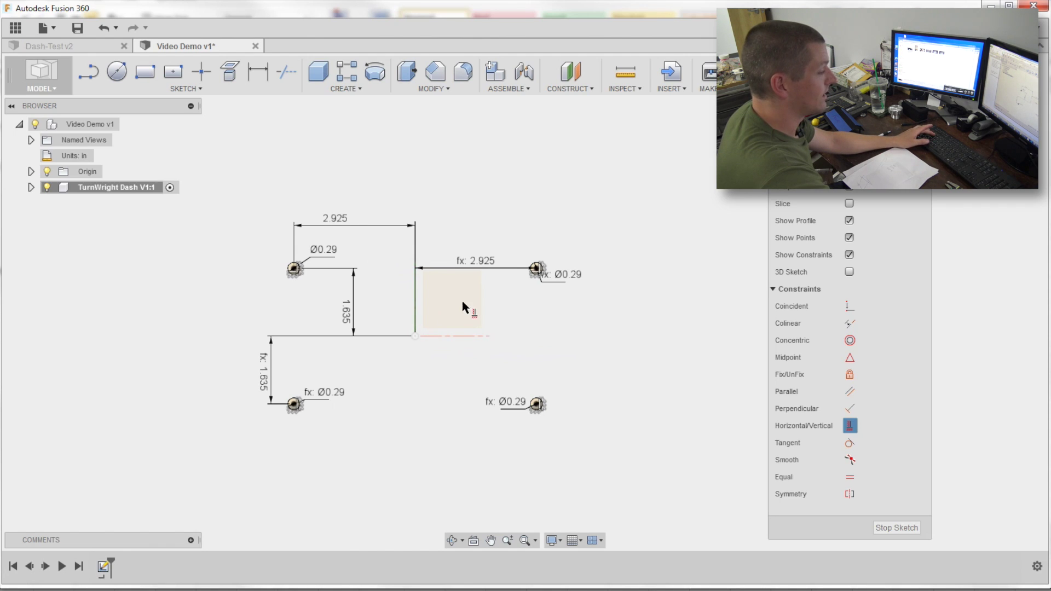
pyautogui.press('e')
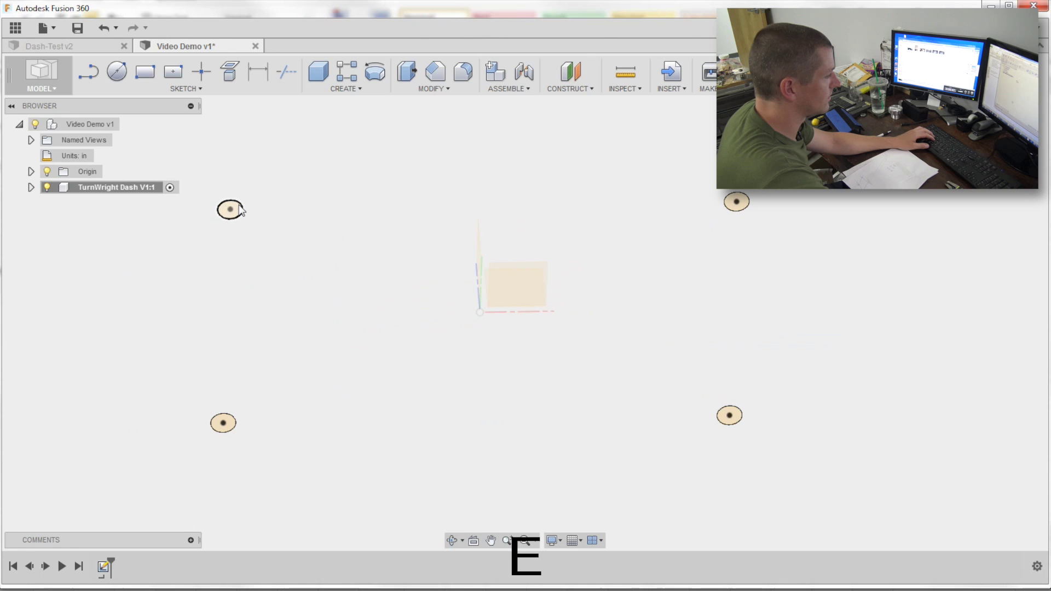
pyautogui.click(230, 210)
pyautogui.click(223, 423)
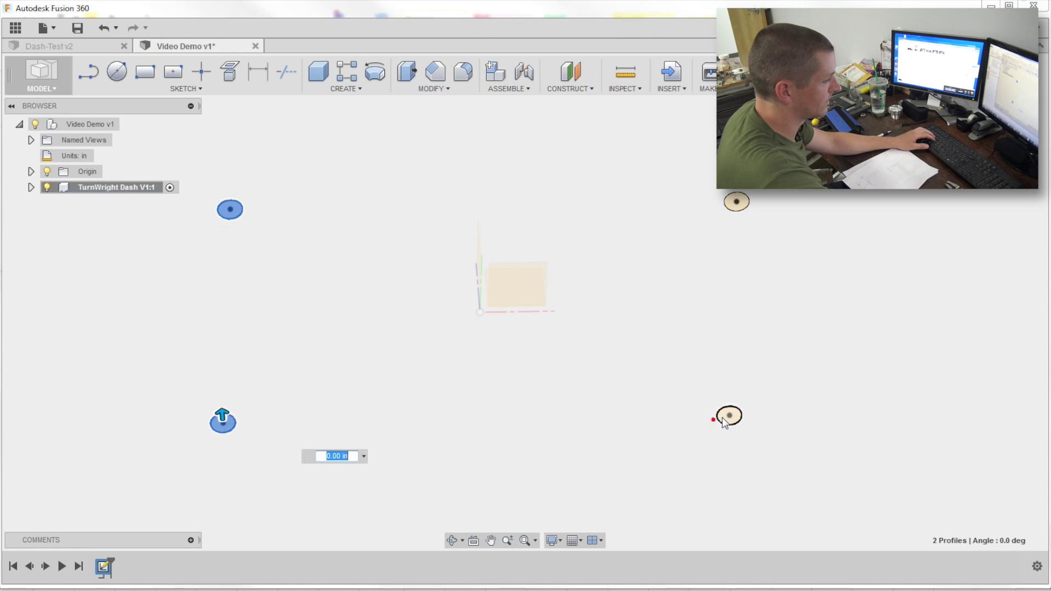
pyautogui.click(725, 416)
pyautogui.click(736, 204)
pyautogui.write('1')
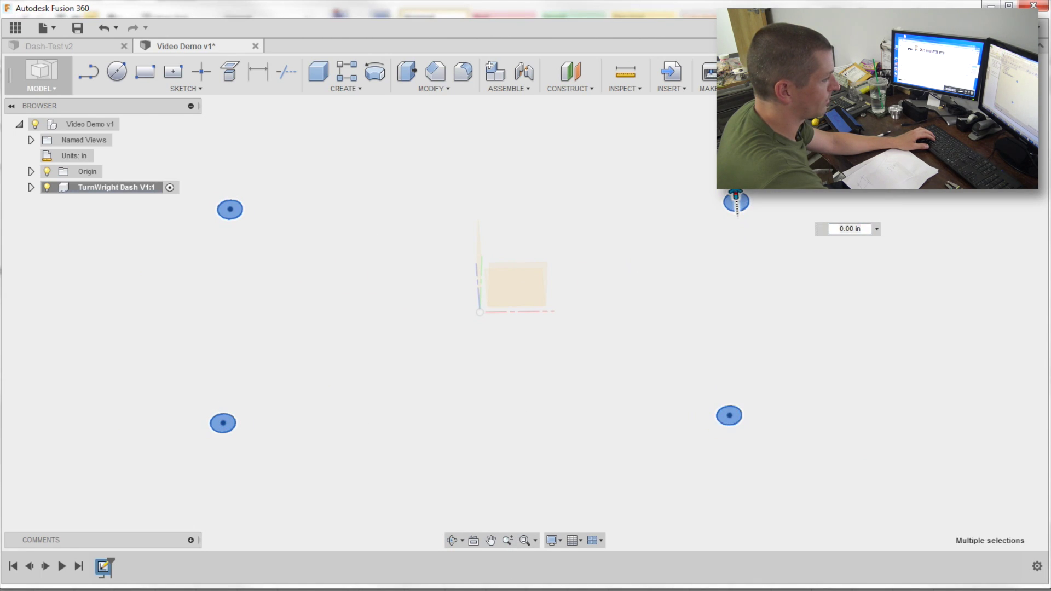
pyautogui.press('Return')
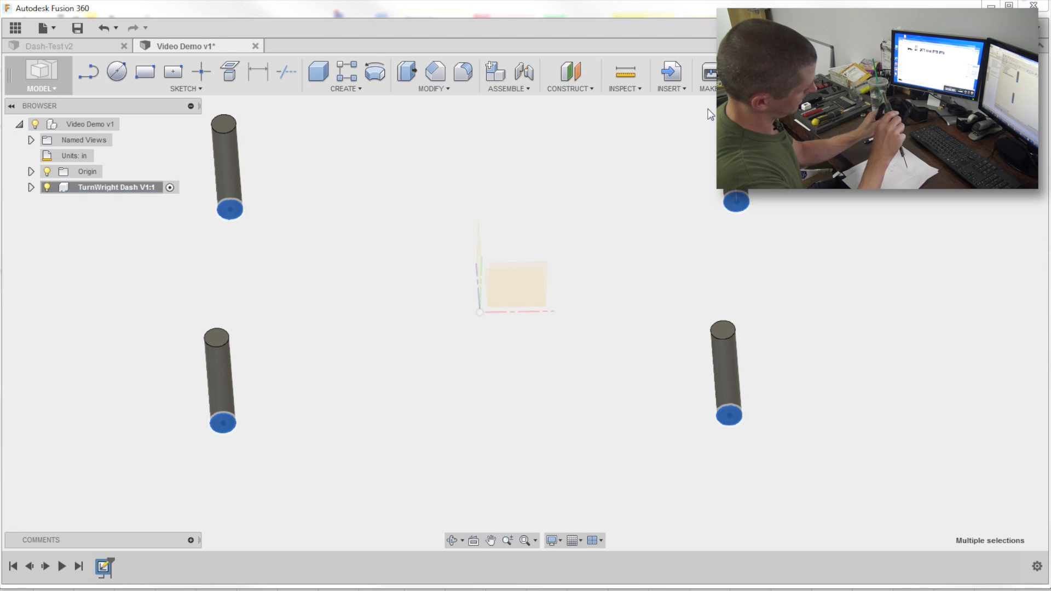
pyautogui.press('Return')
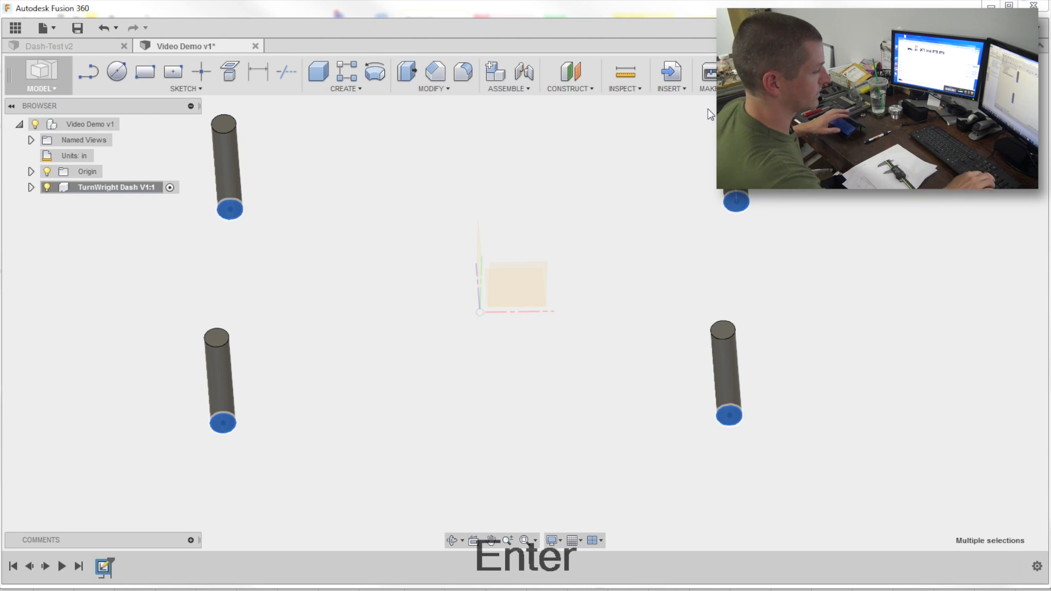
# Sketch a closed, six-sided inverted-V profile on the vertical side plane, with lower edges about 2.8 in and 2 in long
pyautogui.keyDown('shift'); pyautogui.moveTo(706, 237); pyautogui.dragTo(556, 251, button='middle'); pyautogui.keyUp('shift')
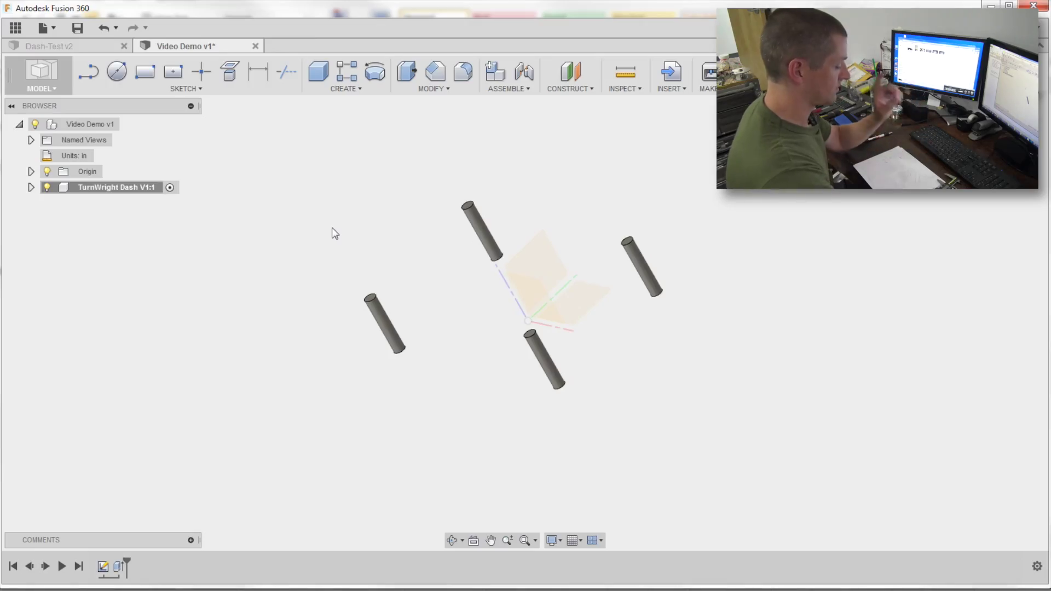
pyautogui.press('l')
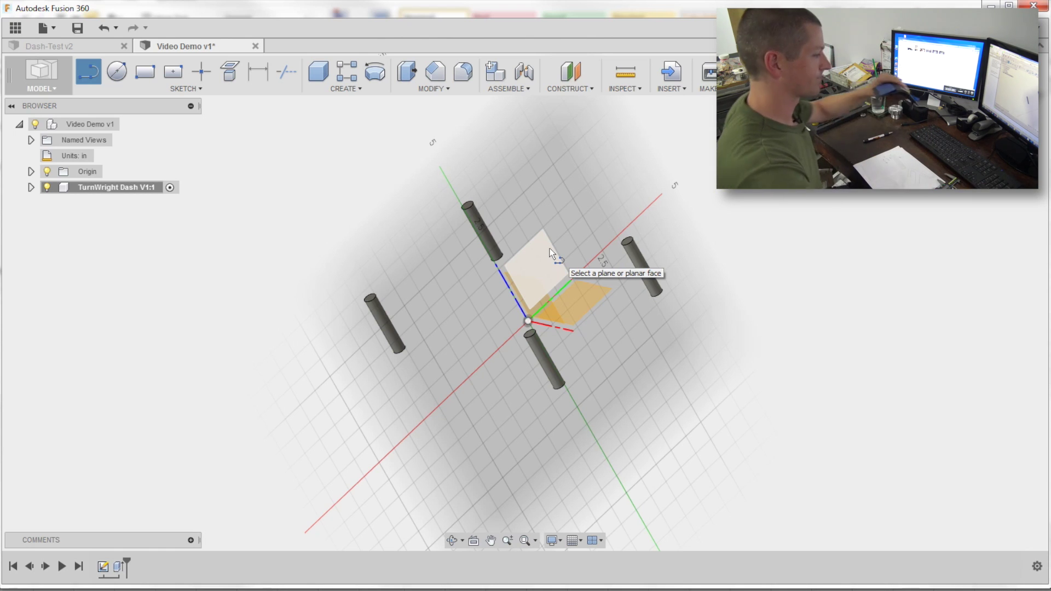
pyautogui.click(550, 251)
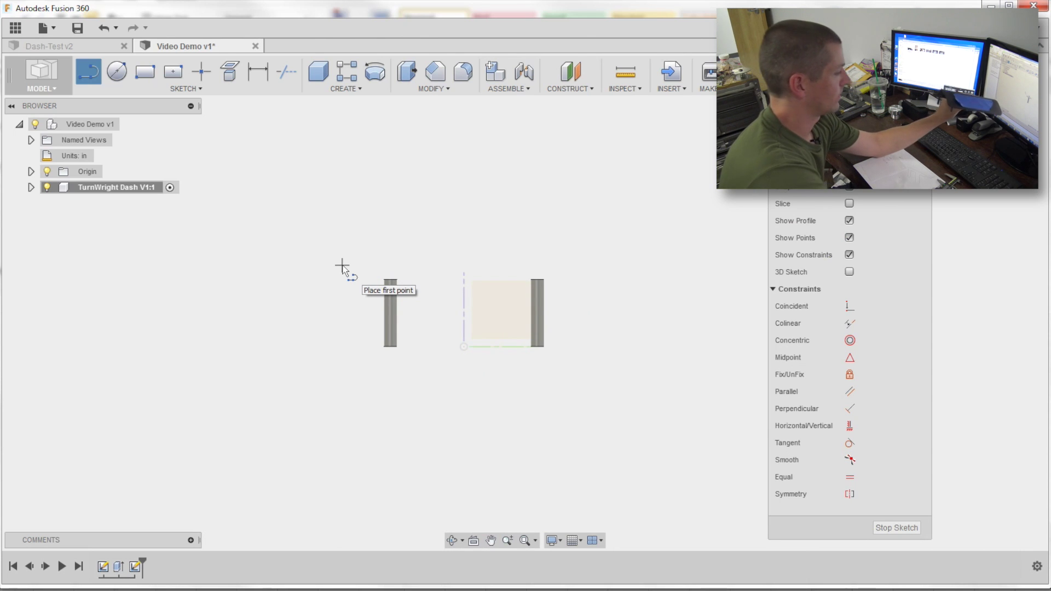
pyautogui.click(355, 316)
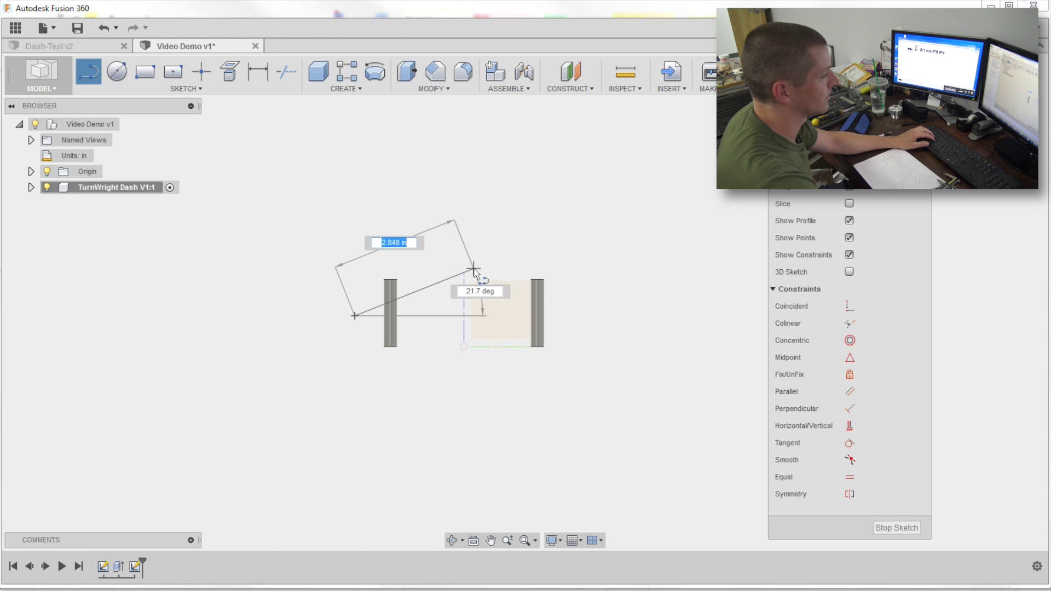
pyautogui.click(472, 272)
pyautogui.moveTo(472, 272); pyautogui.dragTo(555, 308)
pyautogui.click(566, 285)
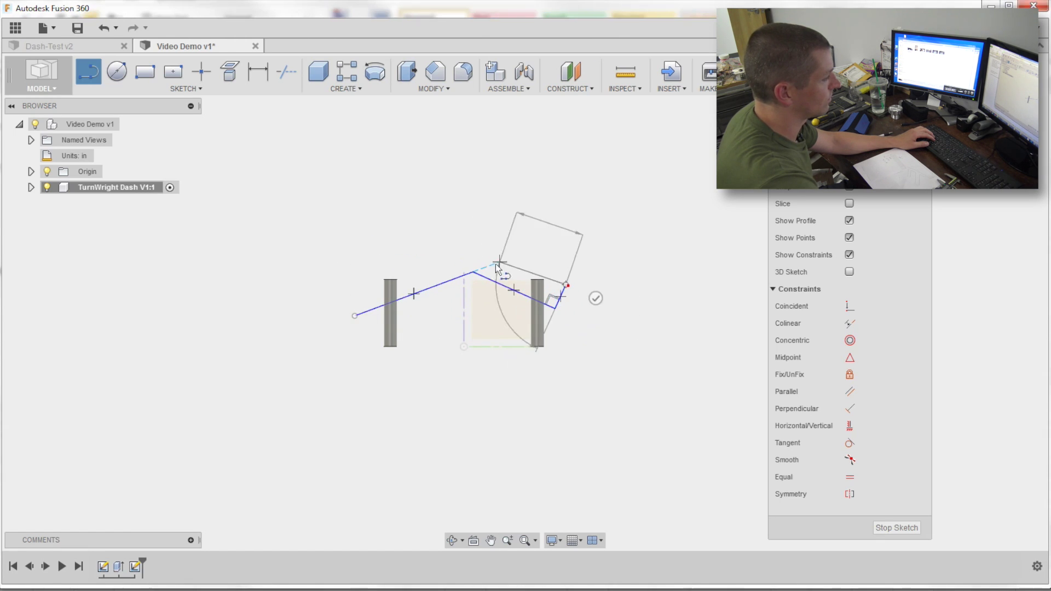
pyautogui.click(473, 244)
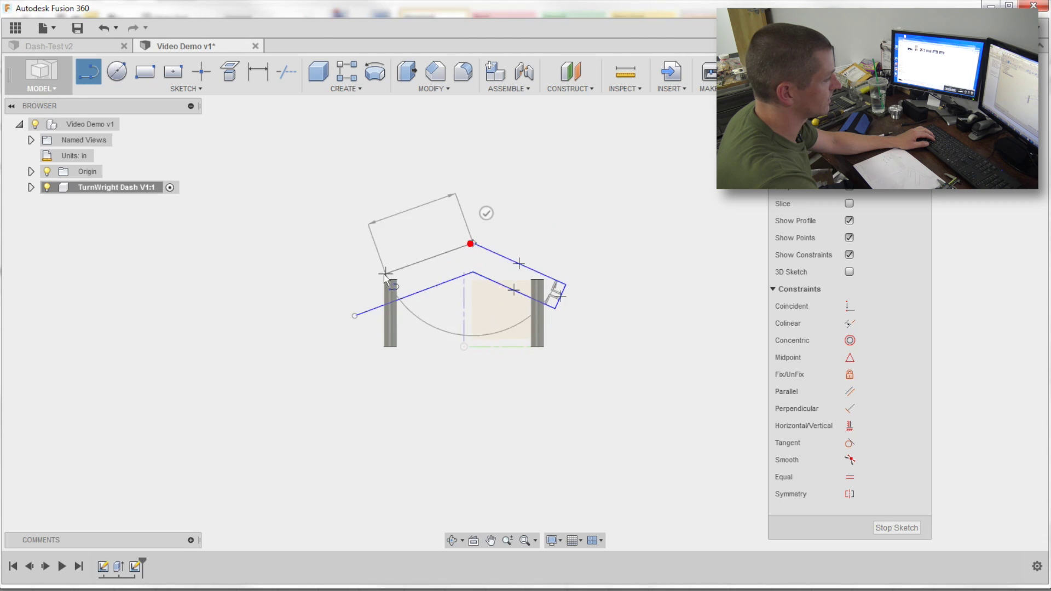
pyautogui.click(355, 316)
pyautogui.scroll(2, 383, 255)
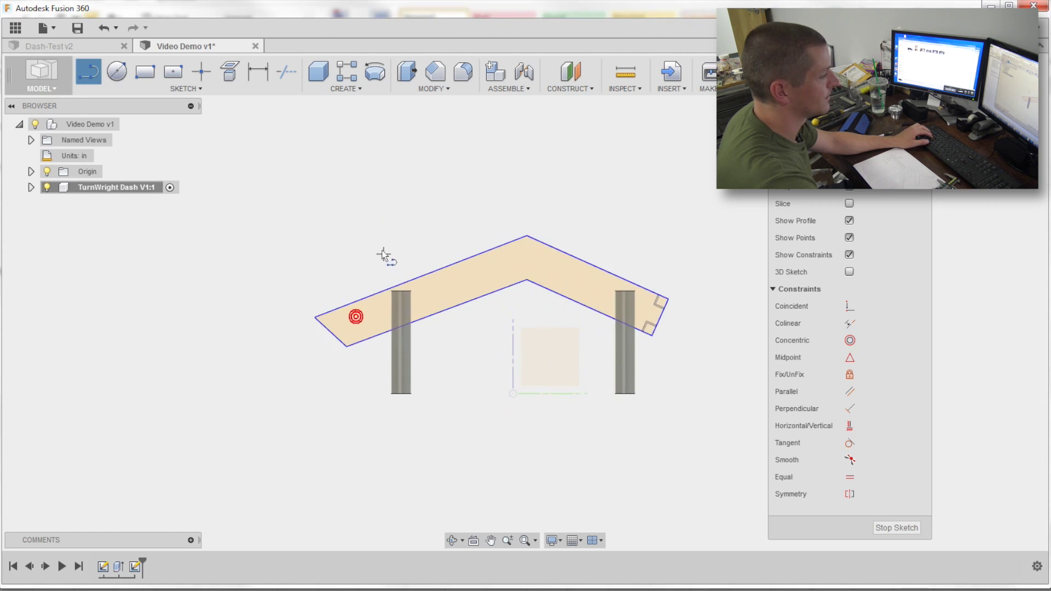
# Constrain the left arm's two long edges parallel, and try the same on the right arm's long edges
pyautogui.moveTo(300, 242)
pyautogui.keyDown('shift'); pyautogui.mouseDown(button='middle')
pyautogui.moveTo(404, 247)
pyautogui.moveTo(347, 251)
pyautogui.moveTo(322, 237)
pyautogui.mouseUp(button='middle'); pyautogui.keyUp('shift')
pyautogui.press('l')
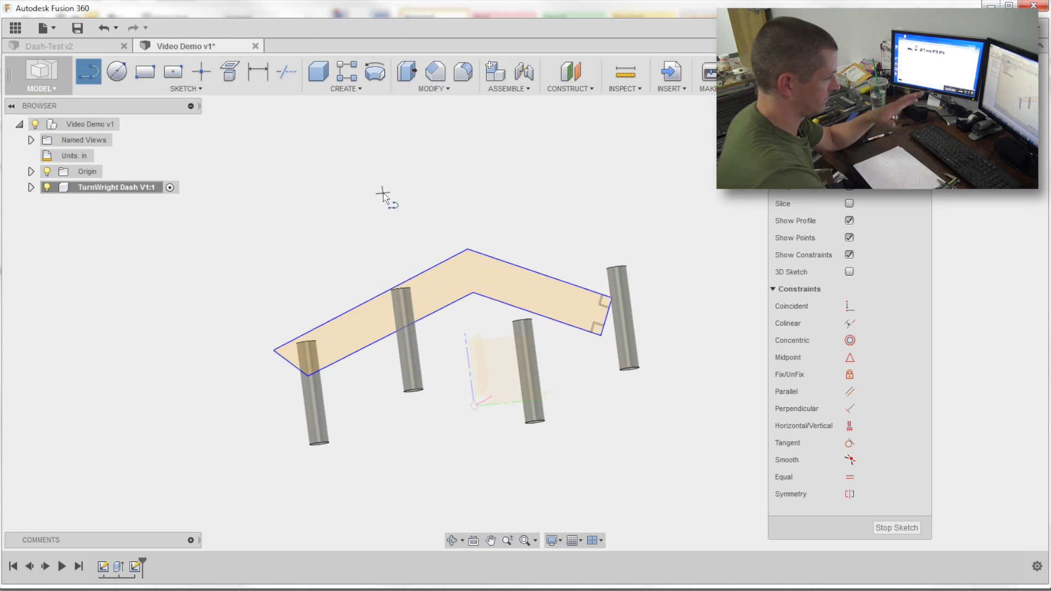
pyautogui.keyDown('shift'); pyautogui.moveTo(383, 193); pyautogui.dragTo(382, 211, button='middle'); pyautogui.keyUp('shift')
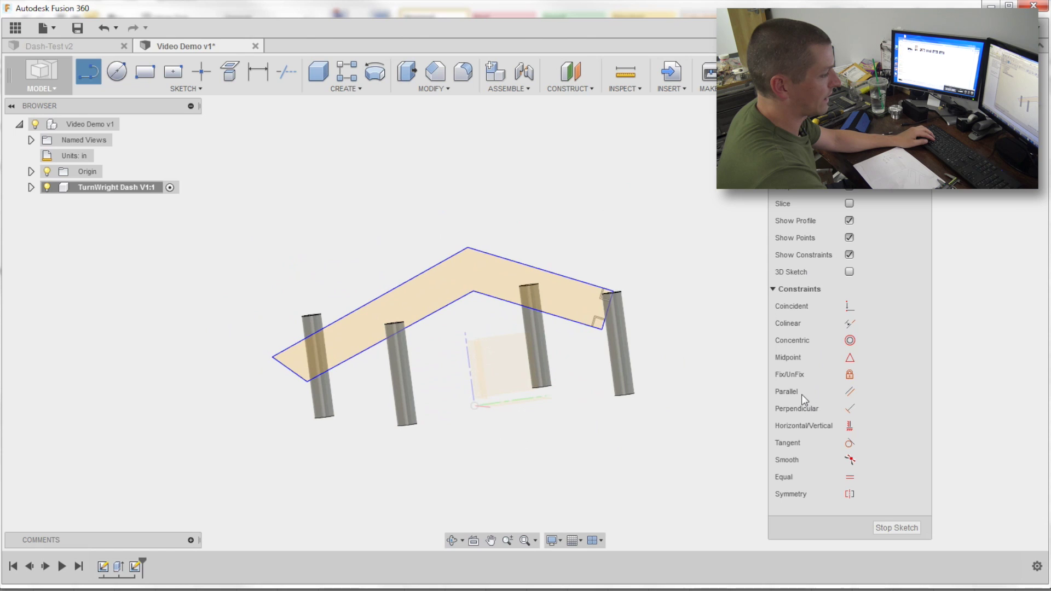
pyautogui.click(850, 392)
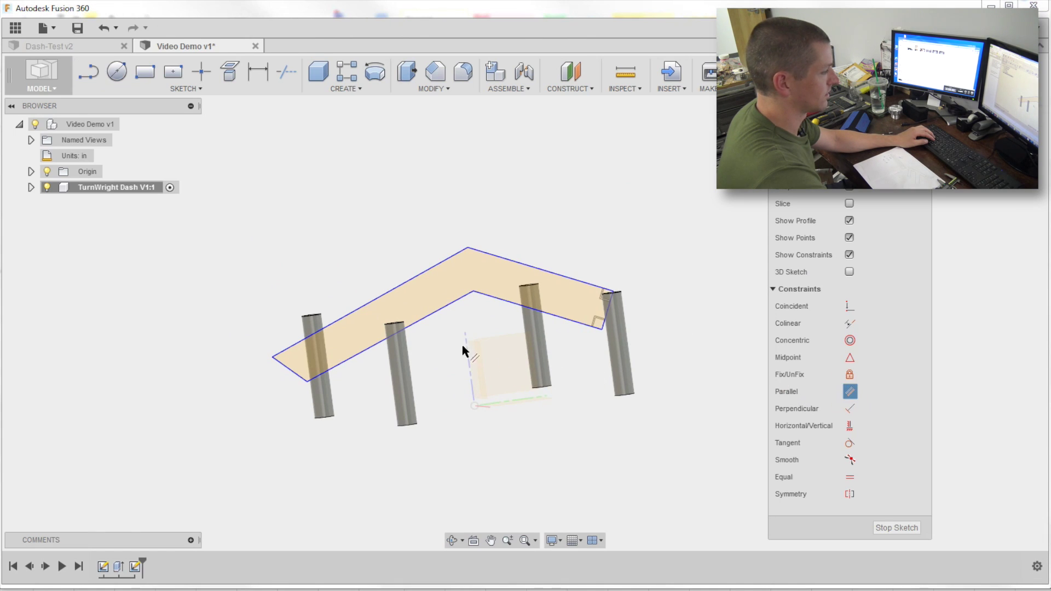
pyautogui.click(441, 310)
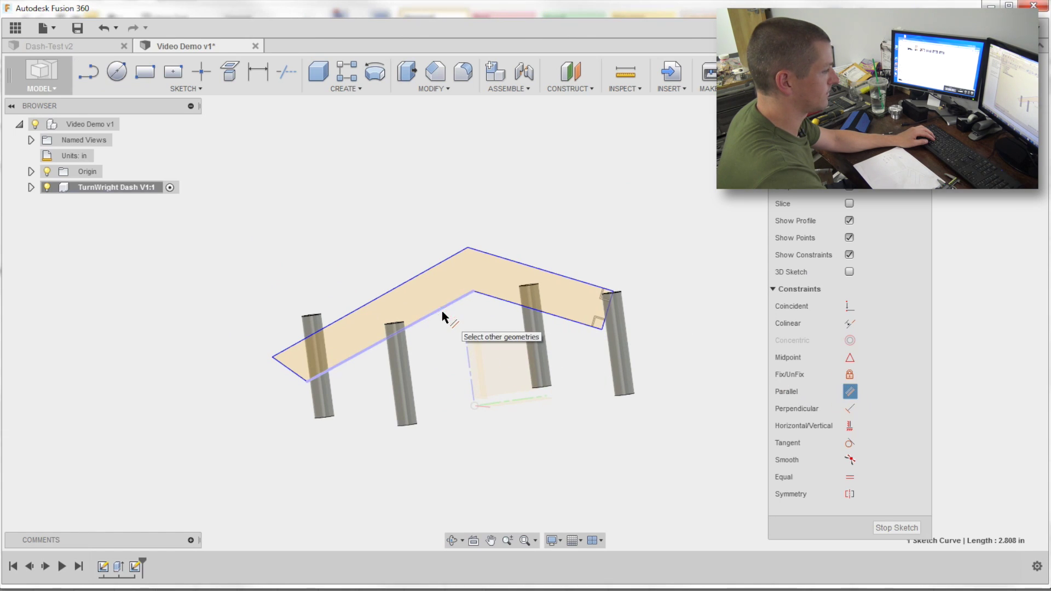
pyautogui.click(409, 283)
pyautogui.scroll(3, 389, 198)
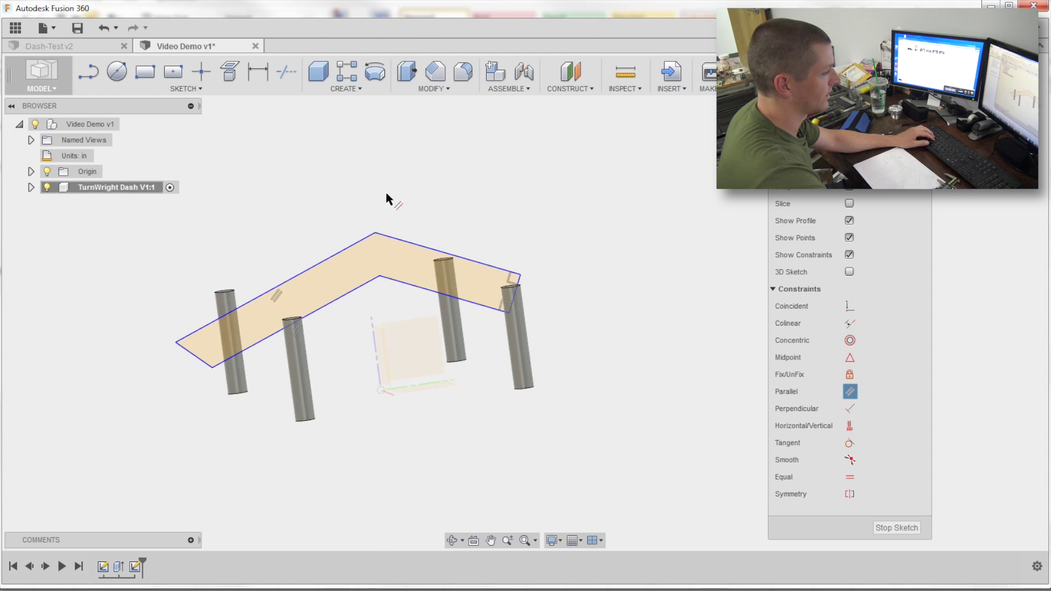
pyautogui.moveTo(509, 237)
pyautogui.keyDown('shift'); pyautogui.mouseDown(button='middle')
pyautogui.moveTo(580, 228)
pyautogui.moveTo(545, 293)
pyautogui.mouseUp(button='middle'); pyautogui.keyUp('shift')
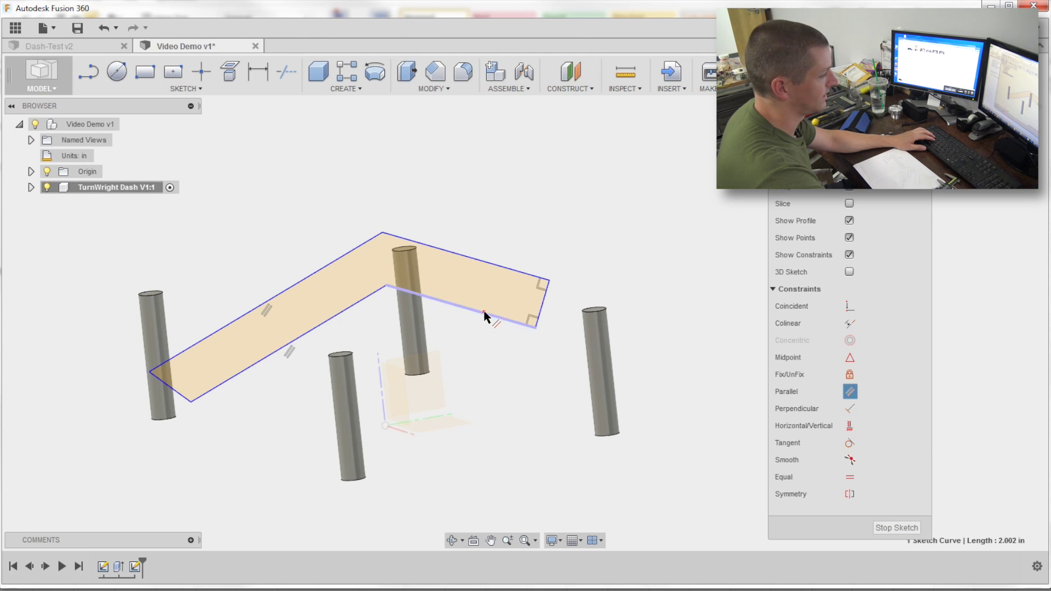
pyautogui.click(491, 269)
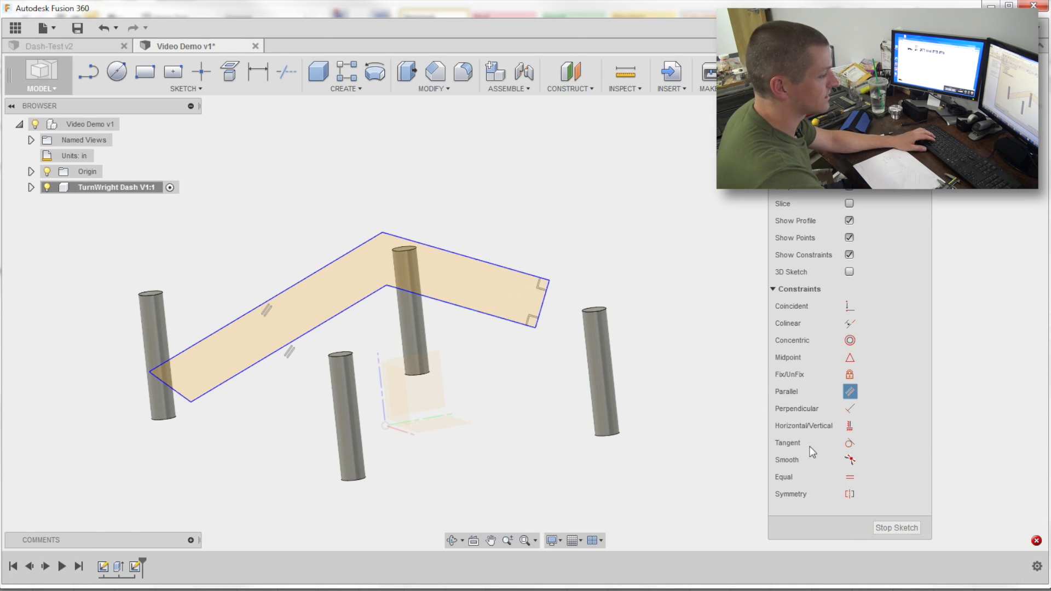
# Constrain the left arm's short end edge perpendicular to its lower long edge
pyautogui.click(181, 393)
pyautogui.click(214, 390)
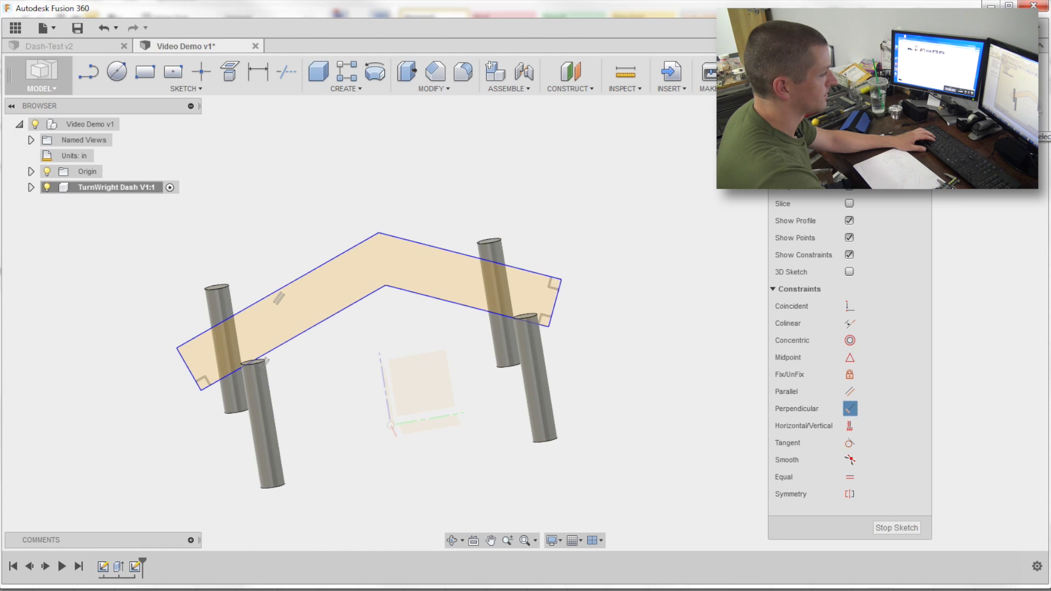
pyautogui.click(1012, 104)
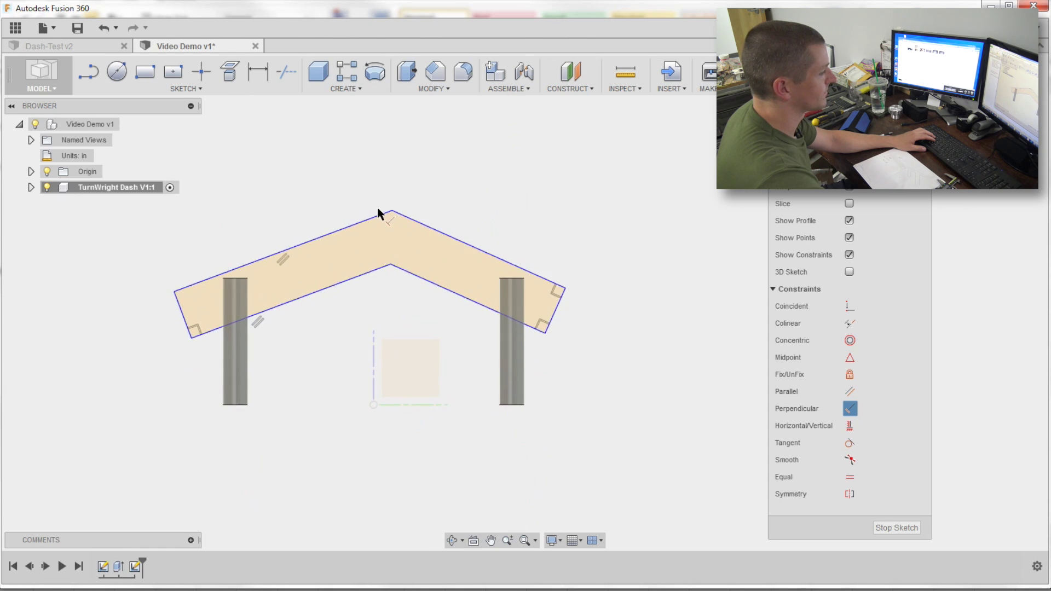
# Dimension the thickness between the left arm's two long edges as 0.16 in
pyautogui.scroll(3, 377, 212)
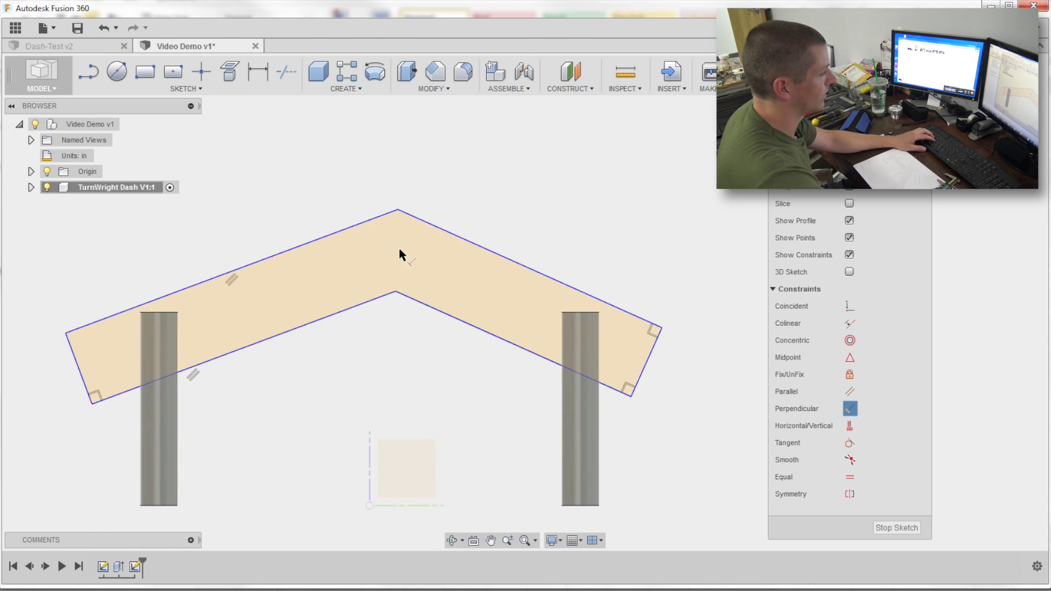
pyautogui.scroll(-1, 397, 268)
pyautogui.press('d')
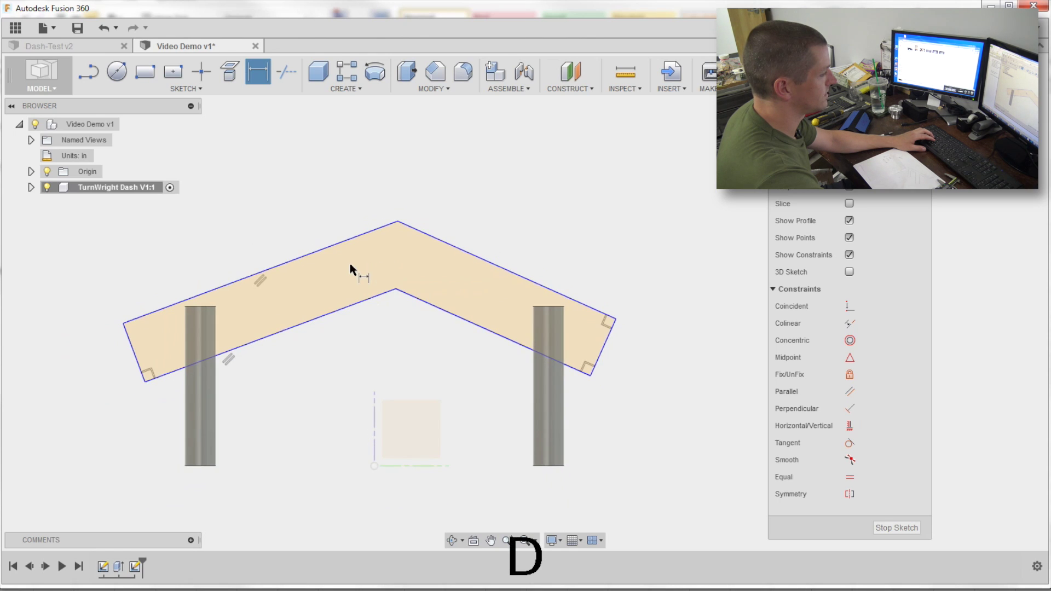
pyautogui.click(340, 315)
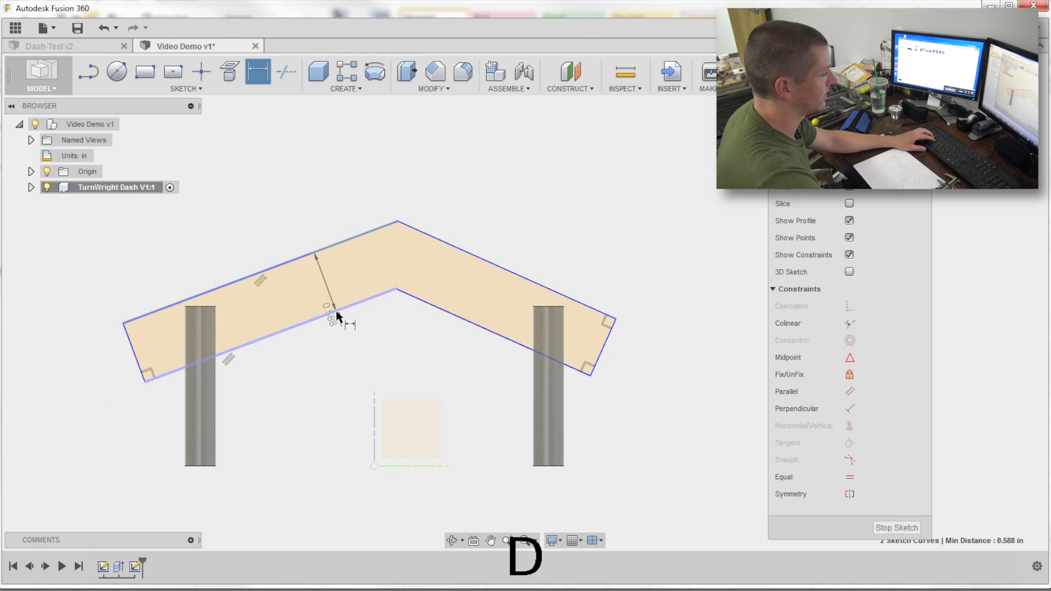
pyautogui.click(109, 374)
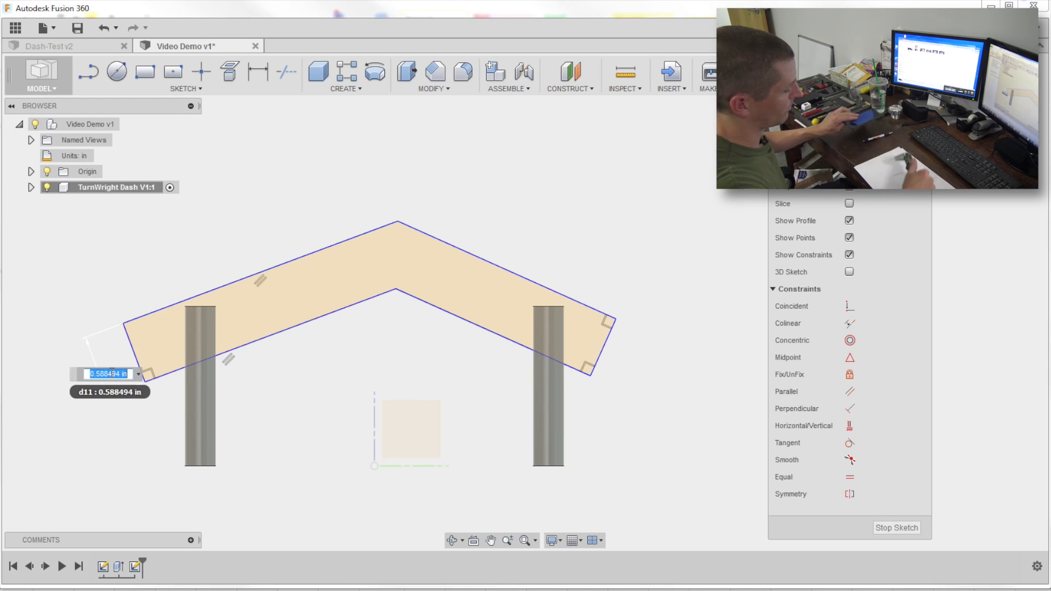
pyautogui.press('Delete')
pyautogui.write('16')
pyautogui.press('Return')
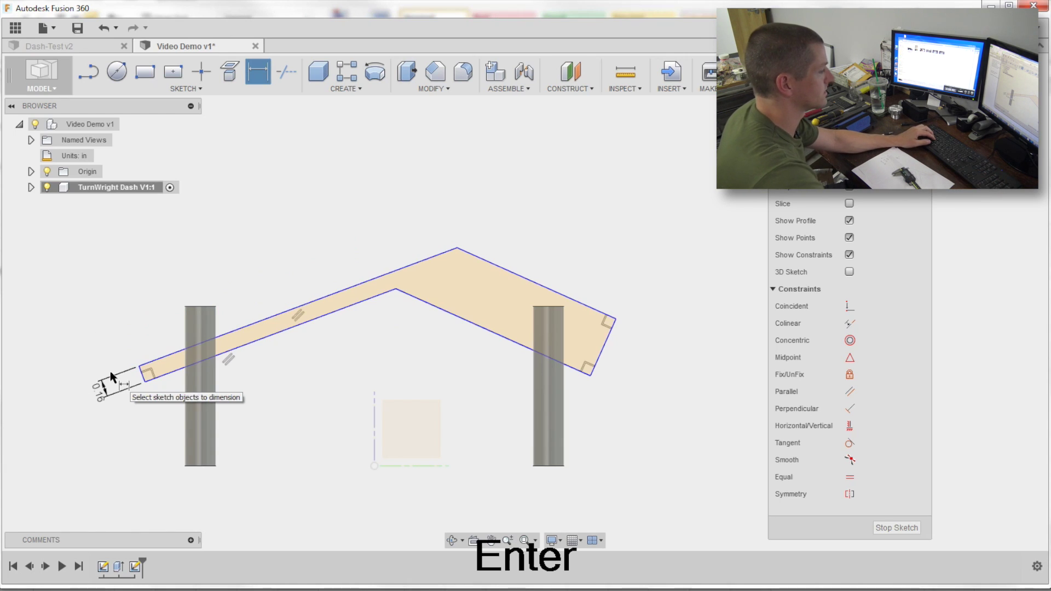
# Dimension the right arm's thickness, linking it to the left arm's thickness dimension
pyautogui.click(580, 305)
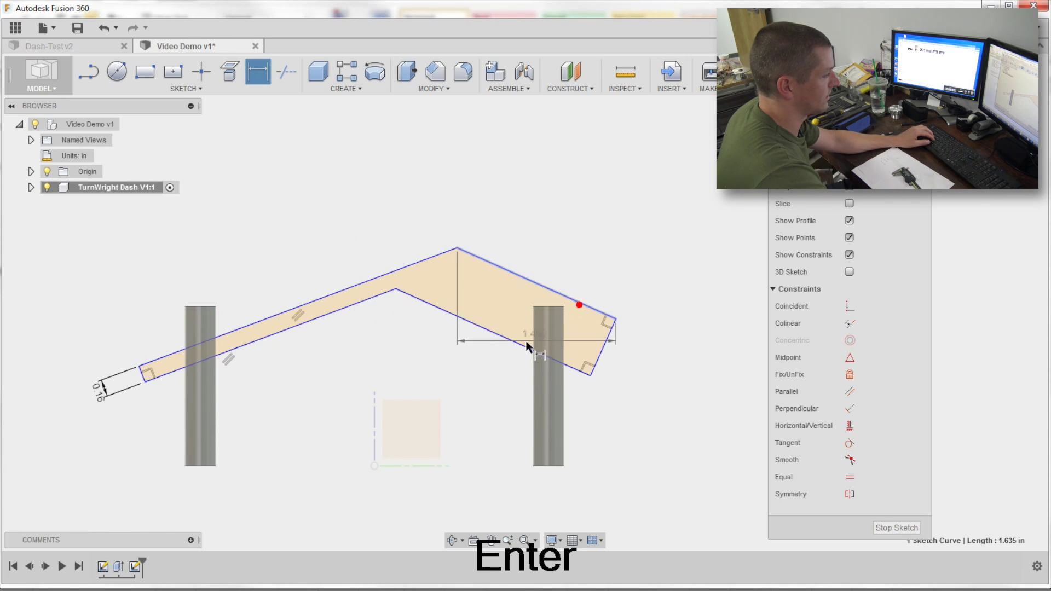
pyautogui.click(508, 340)
pyautogui.click(633, 356)
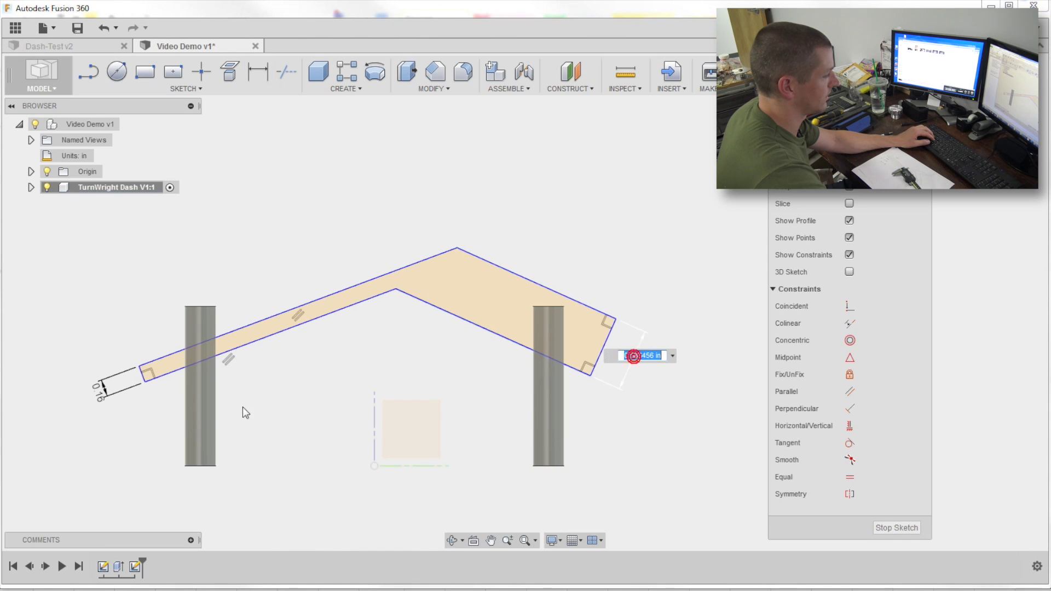
pyautogui.click(94, 395)
pyautogui.press('Return')
pyautogui.scroll(1, 471, 287)
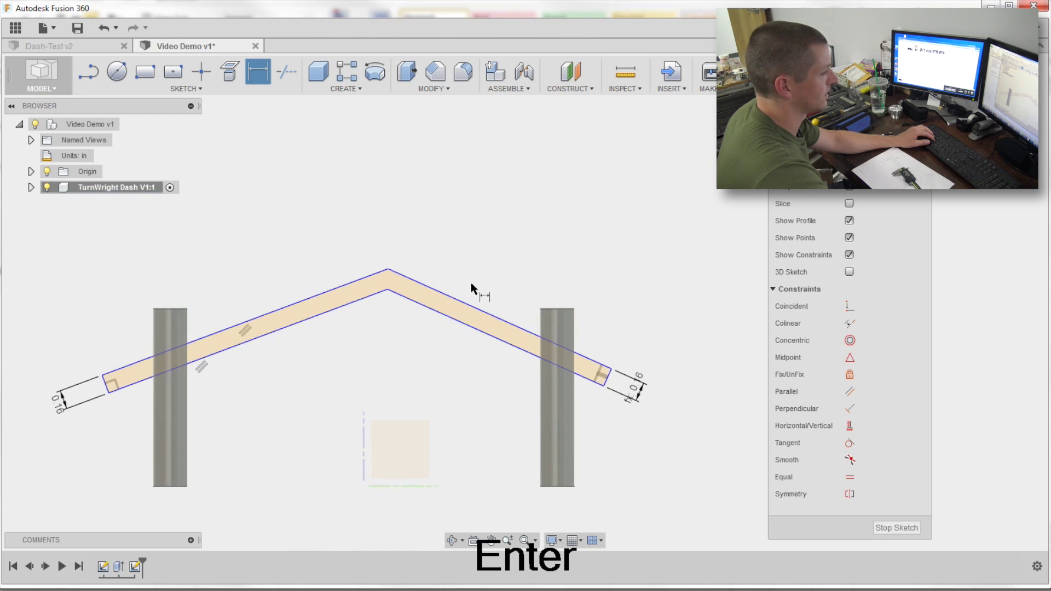
# Project the top circular edge of the nearest left-hand cylinder into the side profile sketch
pyautogui.moveTo(270, 243)
pyautogui.keyDown('shift'); pyautogui.mouseDown(button='middle')
pyautogui.moveTo(291, 234)
pyautogui.moveTo(342, 239)
pyautogui.moveTo(371, 258)
pyautogui.moveTo(484, 259)
pyautogui.mouseUp(button='middle'); pyautogui.keyUp('shift')
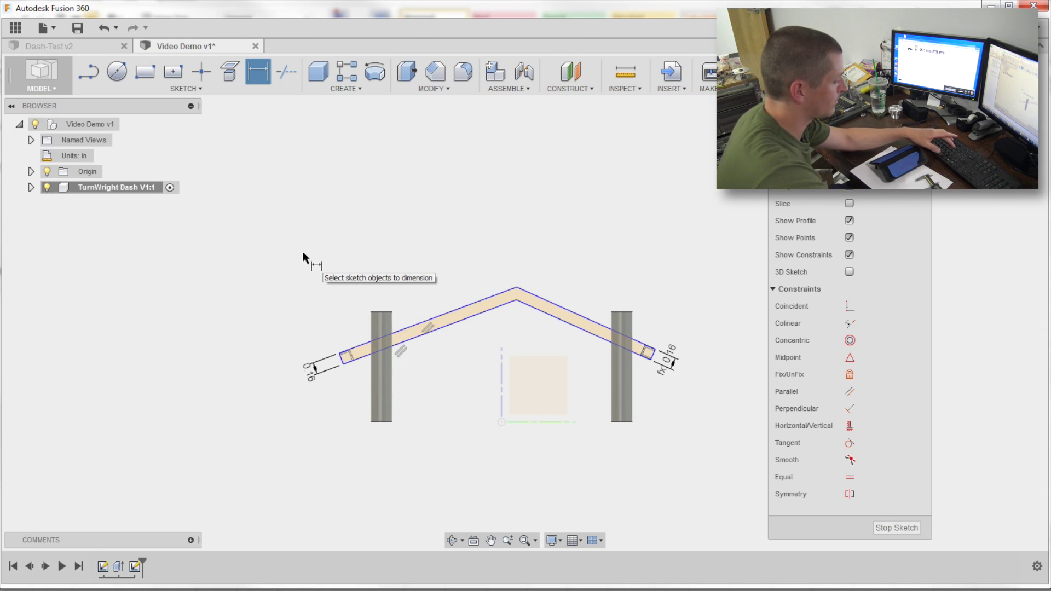
pyautogui.press('p')
pyautogui.keyDown('shift'); pyautogui.moveTo(303, 258); pyautogui.dragTo(333, 279, button='middle'); pyautogui.keyUp('shift')
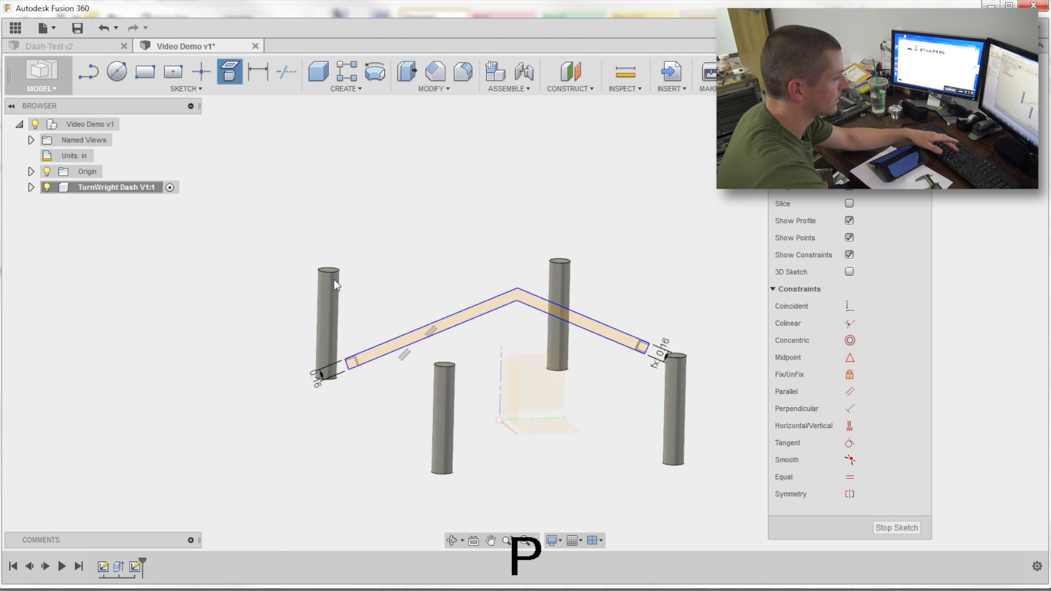
pyautogui.click(449, 366)
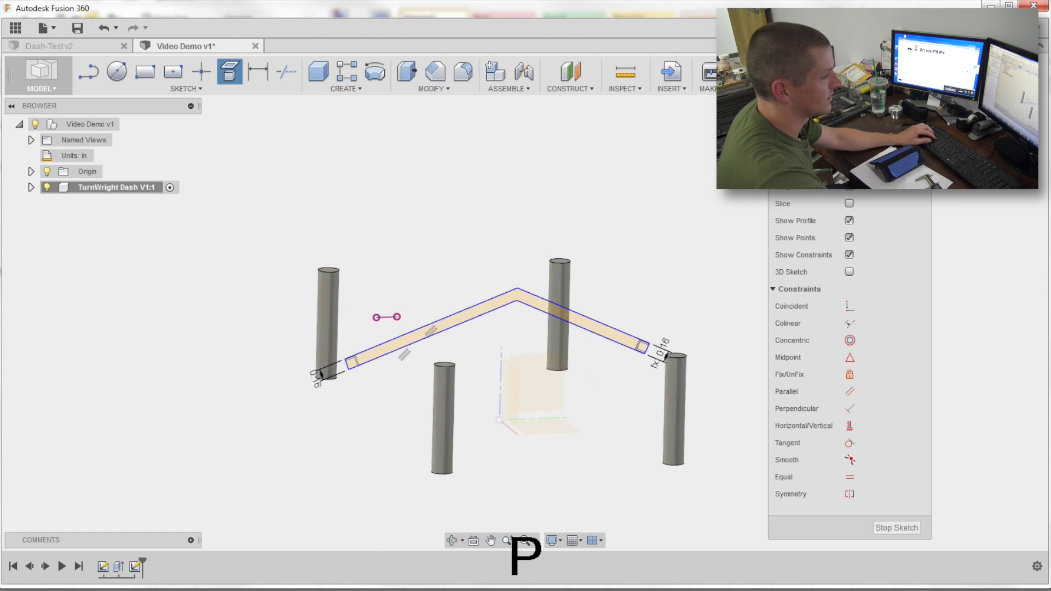
pyautogui.moveTo(449, 365)
pyautogui.keyDown('shift'); pyautogui.mouseDown(button='middle')
pyautogui.moveTo(518, 261)
pyautogui.moveTo(436, 329)
pyautogui.mouseUp(button='middle'); pyautogui.keyUp('shift')
pyautogui.scroll(5, 441, 345)
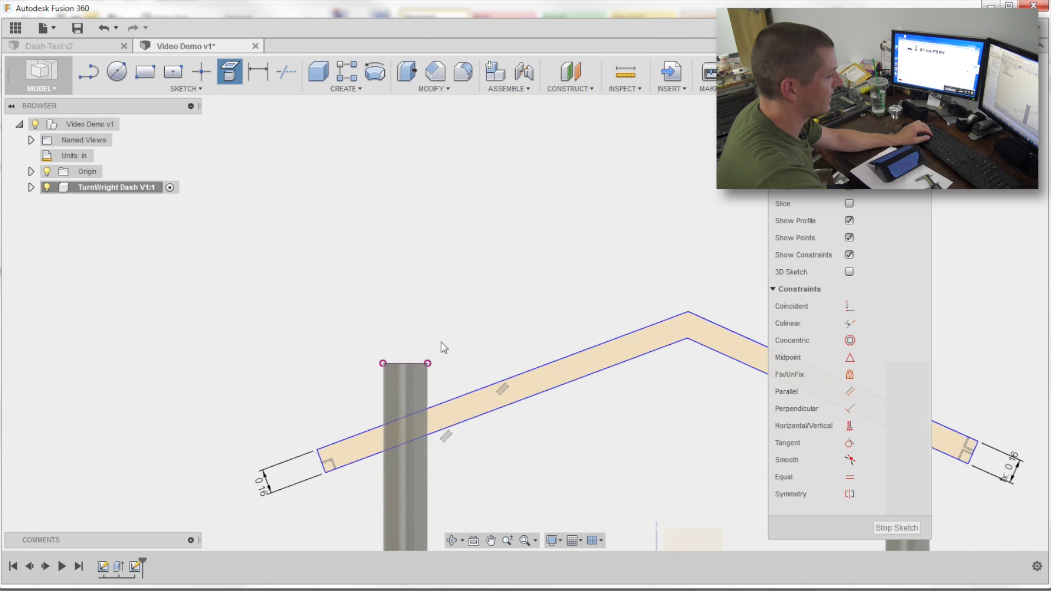
pyautogui.keyDown('shift'); pyautogui.moveTo(317, 324); pyautogui.dragTo(365, 322, button='middle'); pyautogui.keyUp('shift')
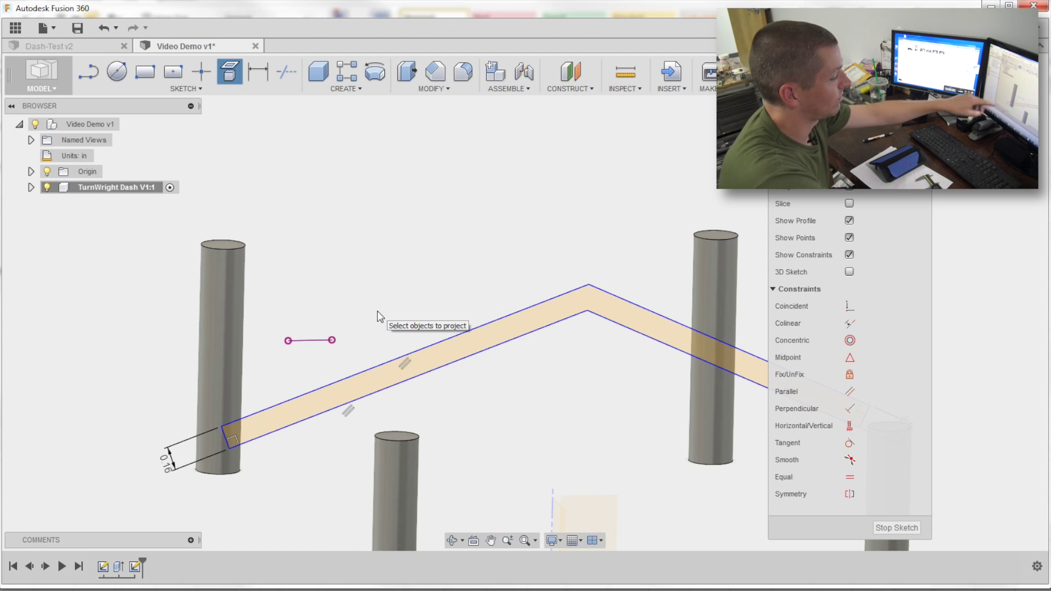
pyautogui.moveTo(376, 311)
pyautogui.keyDown('shift'); pyautogui.mouseDown(button='middle')
pyautogui.moveTo(493, 261)
pyautogui.moveTo(465, 268)
pyautogui.mouseUp(button='middle'); pyautogui.keyUp('shift')
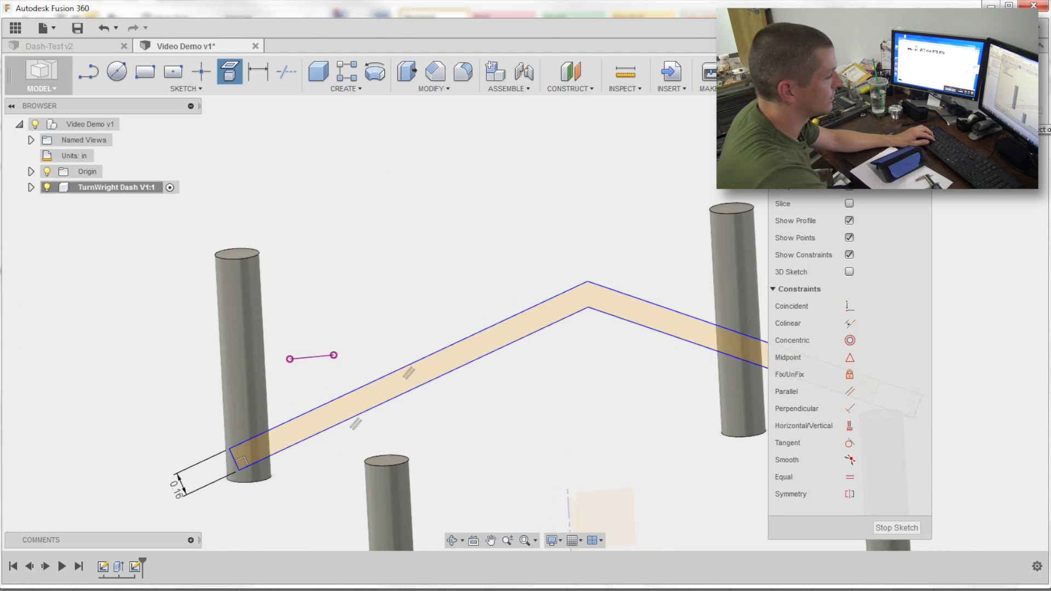
# Hide all cylinder bodies of the TurnWright Dash component, leaving the side profile sketch ready for dimensioning
pyautogui.press('d')
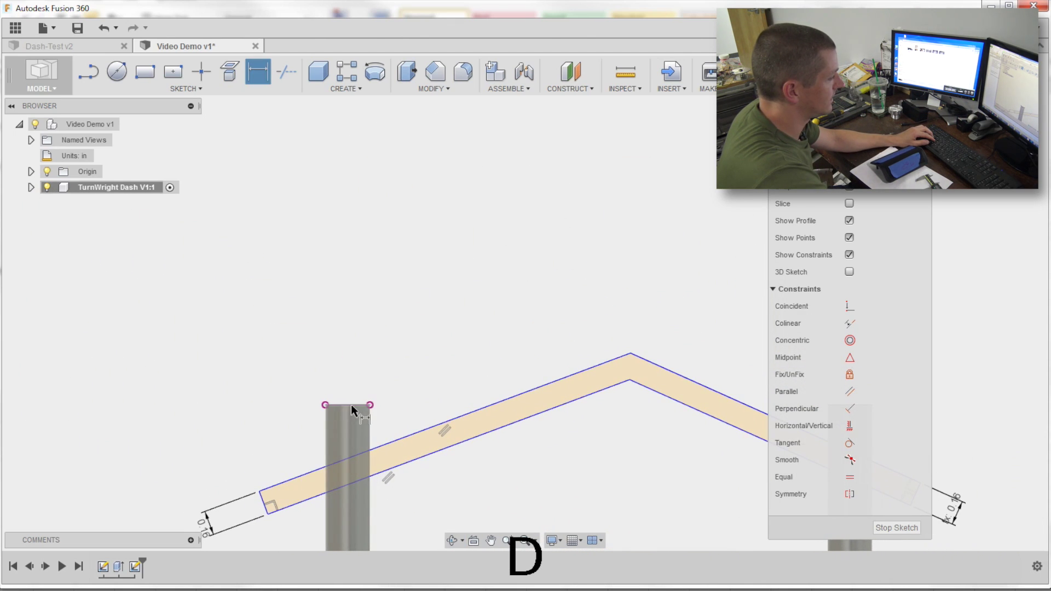
pyautogui.click(31, 187)
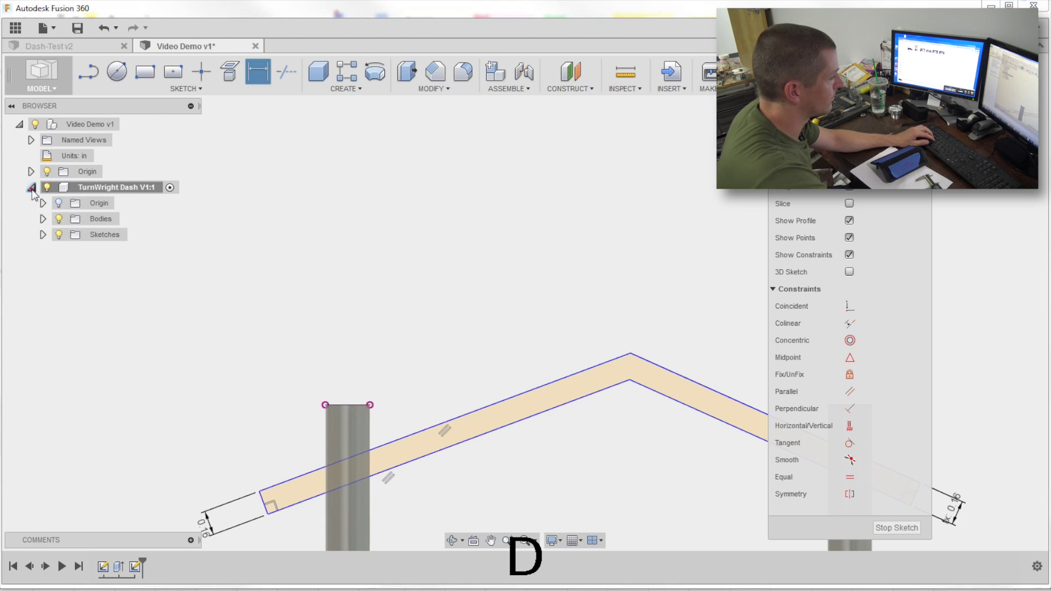
pyautogui.click(43, 219)
pyautogui.click(59, 219)
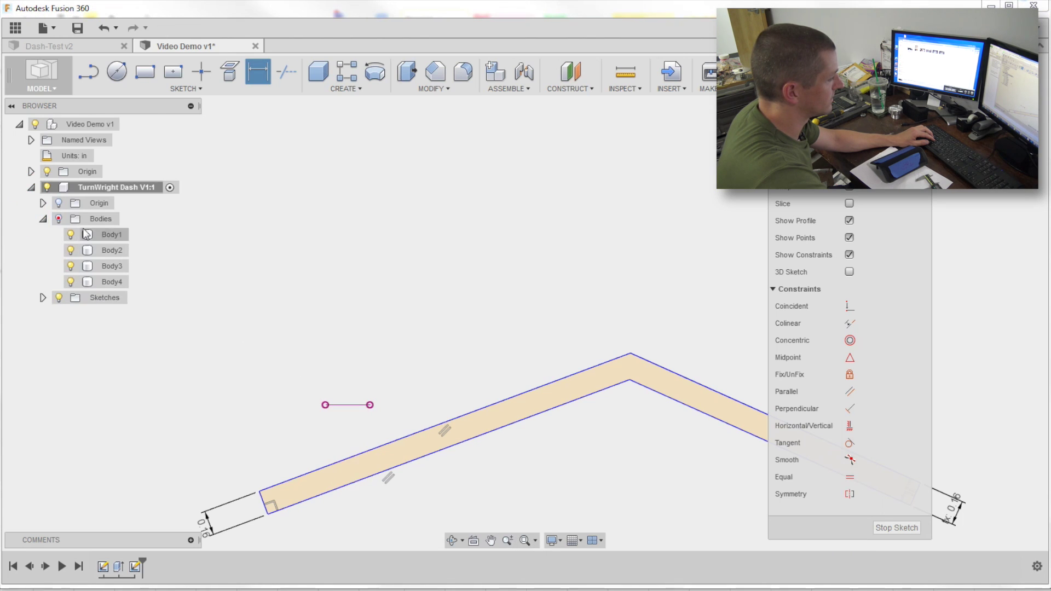
pyautogui.press('F6')
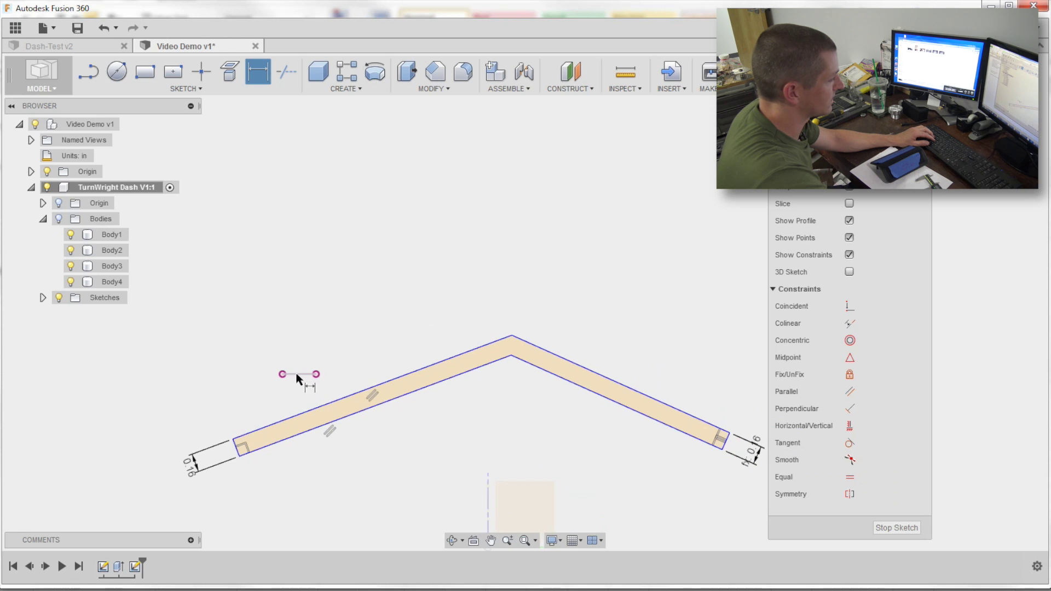
pyautogui.scroll(2, 296, 378)
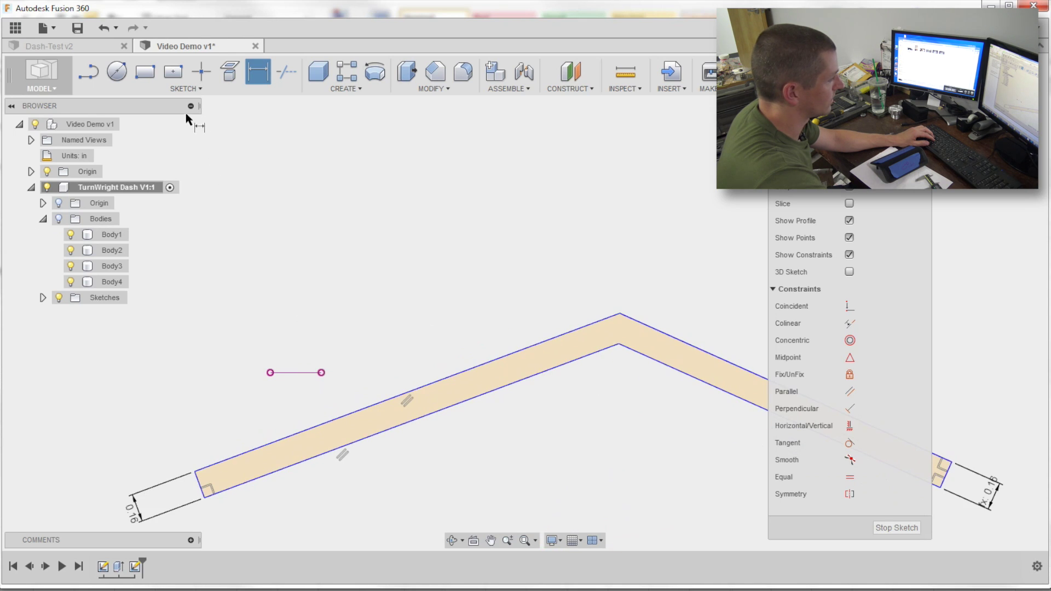
# Place a sketch point at the midpoint of the projected cylinder-top line in the side profile sketch
pyautogui.click(193, 87)
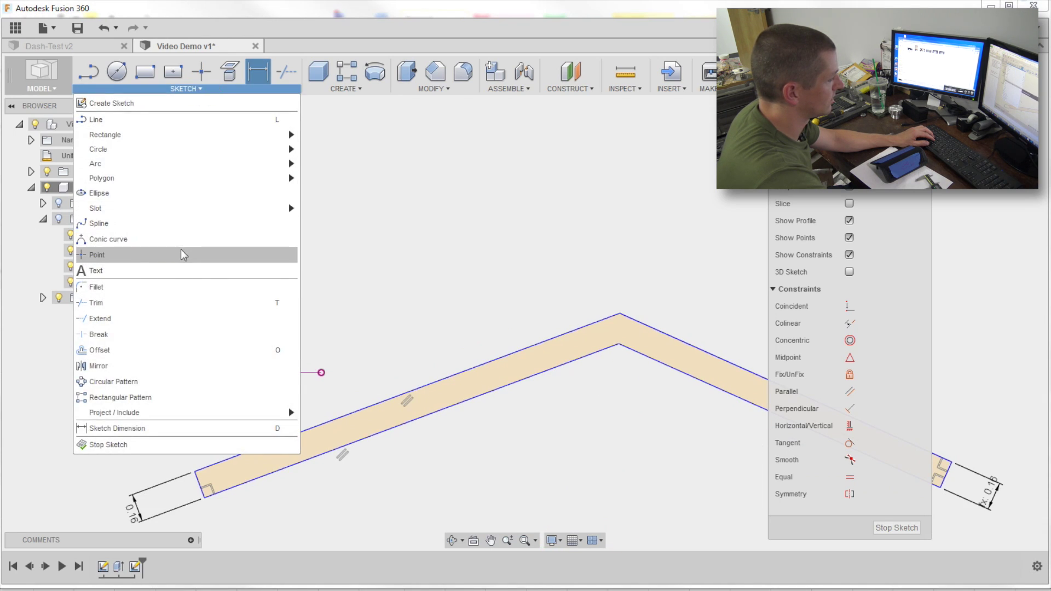
pyautogui.click(182, 255)
pyautogui.click(296, 373)
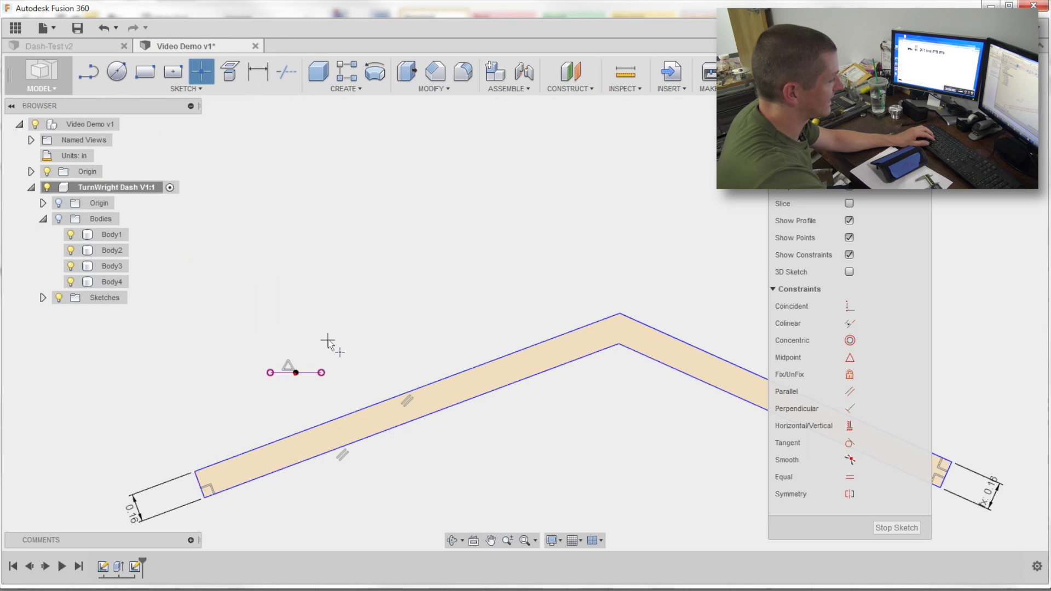
# Dimension the horizontal distance from the midpoint of the projected line to the profile's inner bend vertex as 1.73 in
pyautogui.press('d')
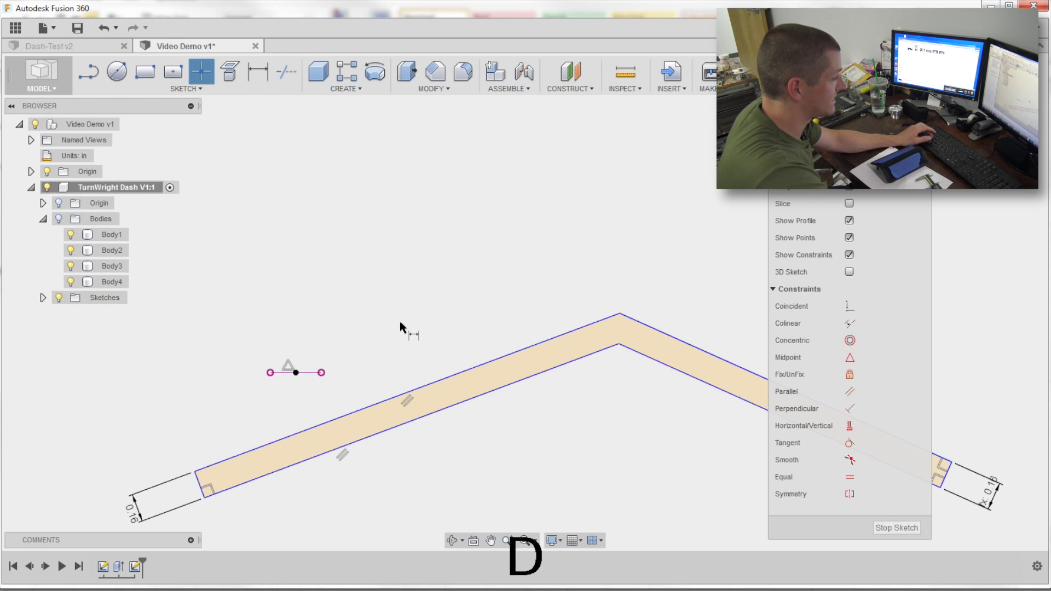
pyautogui.click(295, 373)
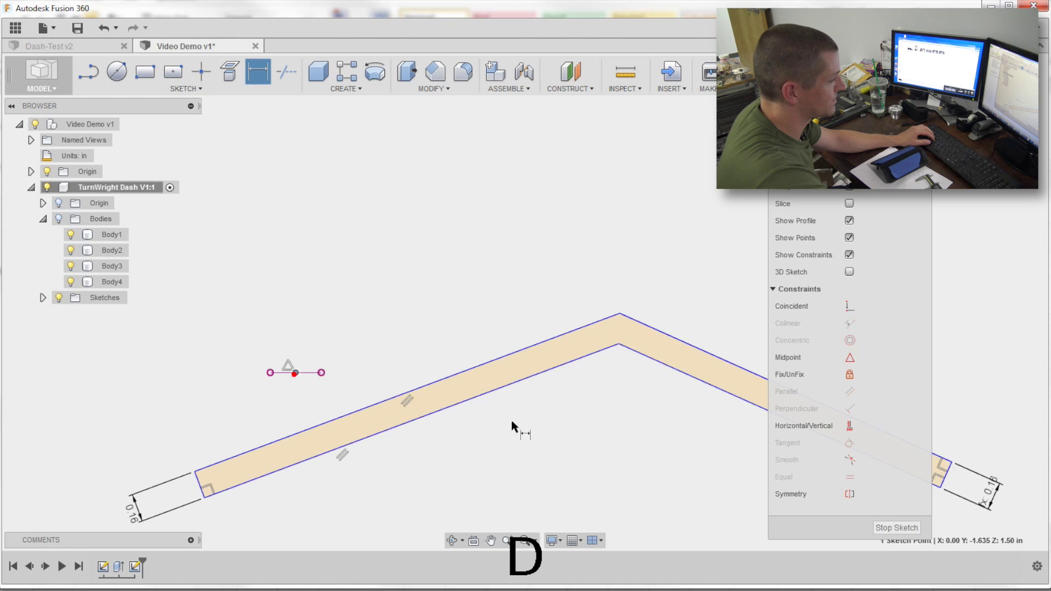
pyautogui.click(619, 344)
pyautogui.click(487, 342)
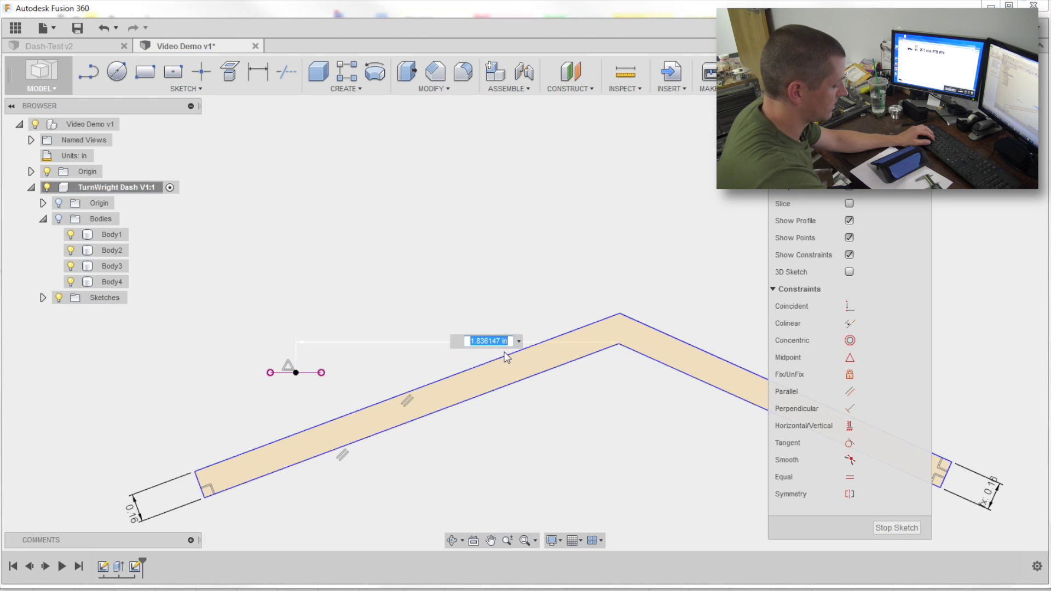
pyautogui.press('Delete')
pyautogui.write('1.73')
pyautogui.press('Return')
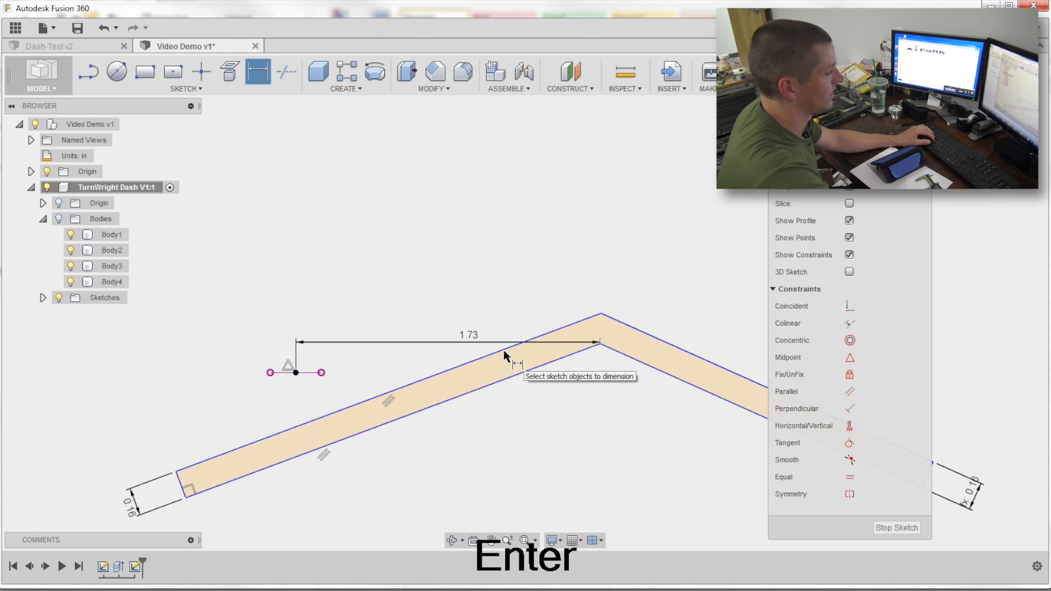
# Show the TurnWright Dash cylinder bodies again and check the side profile against them
pyautogui.scroll(-5, 484, 350)
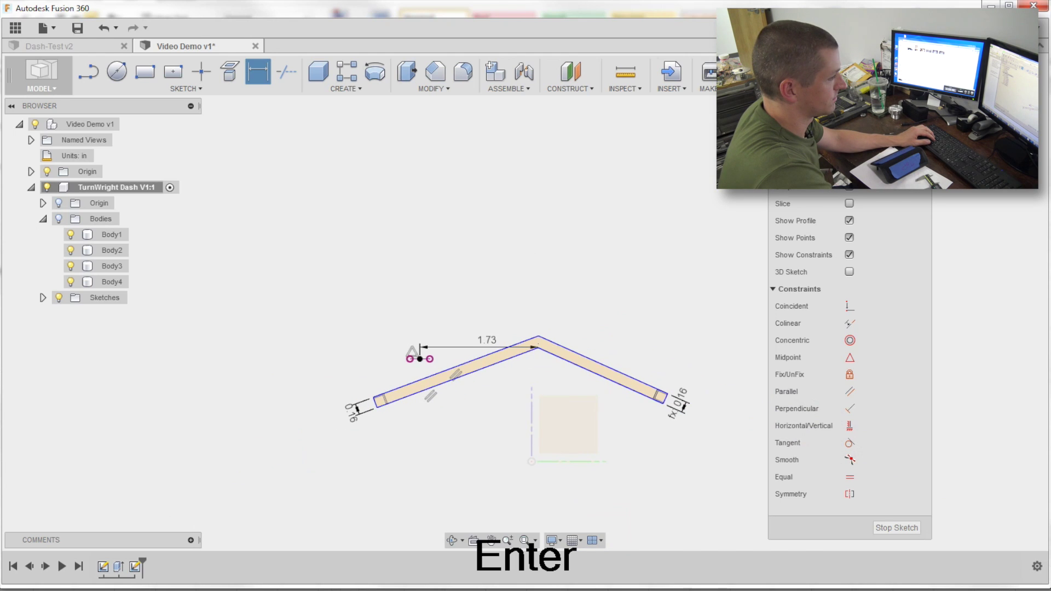
pyautogui.click(59, 218)
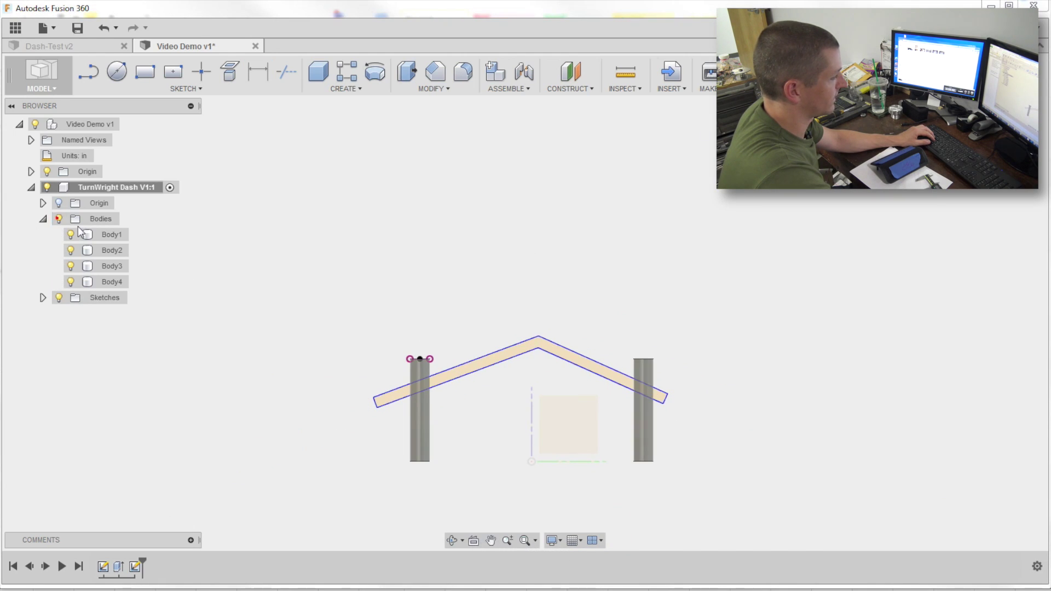
pyautogui.keyDown('shift'); pyautogui.moveTo(323, 258); pyautogui.dragTo(337, 263, button='middle'); pyautogui.keyUp('shift')
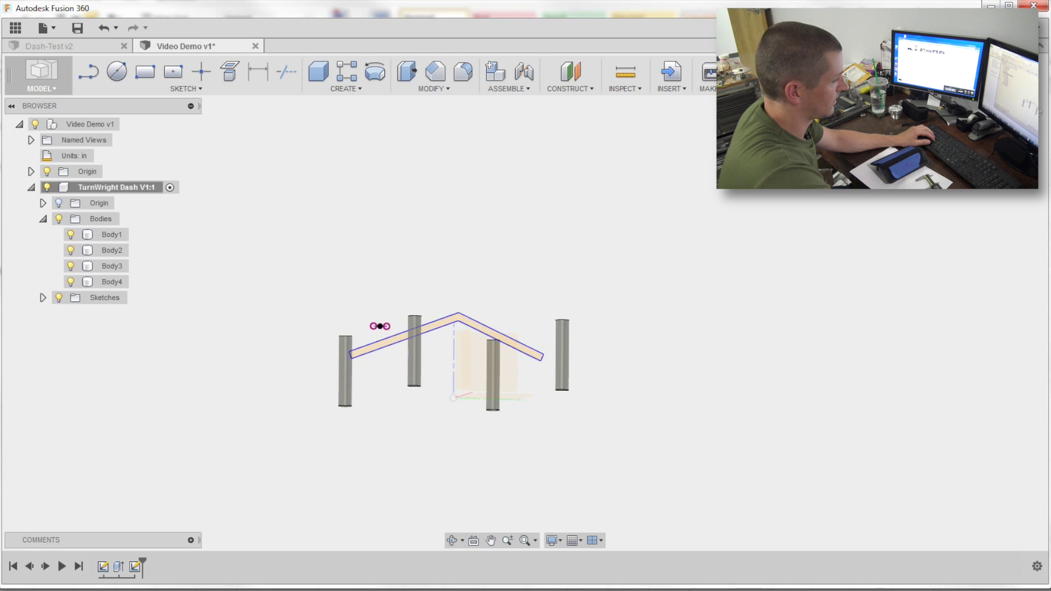
pyautogui.click(1010, 135)
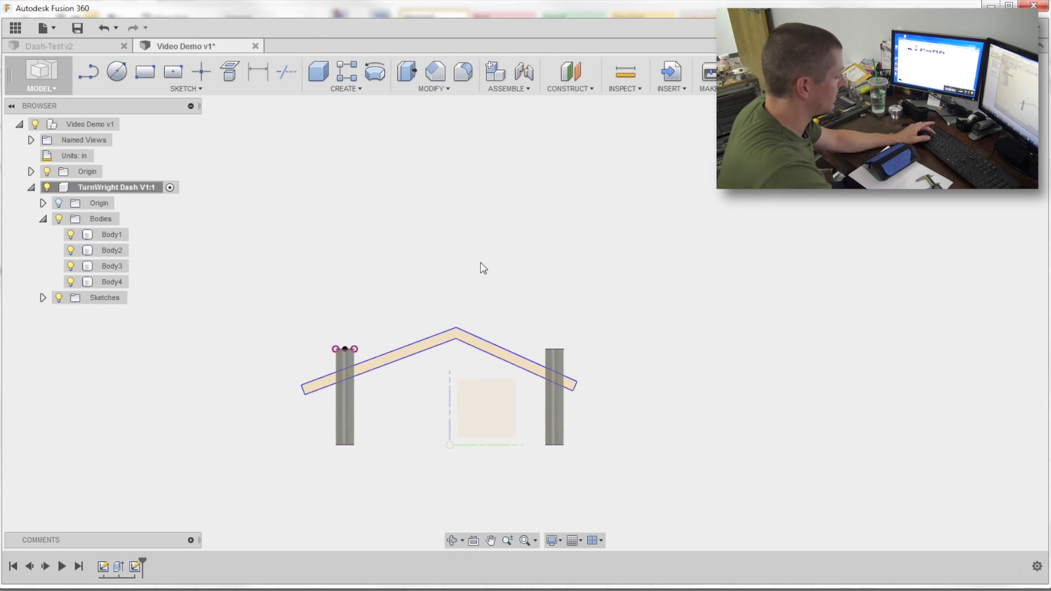
# Set up a symmetric extrusion of the angled side profile with a distance of 7.625/2 in
pyautogui.press('e')
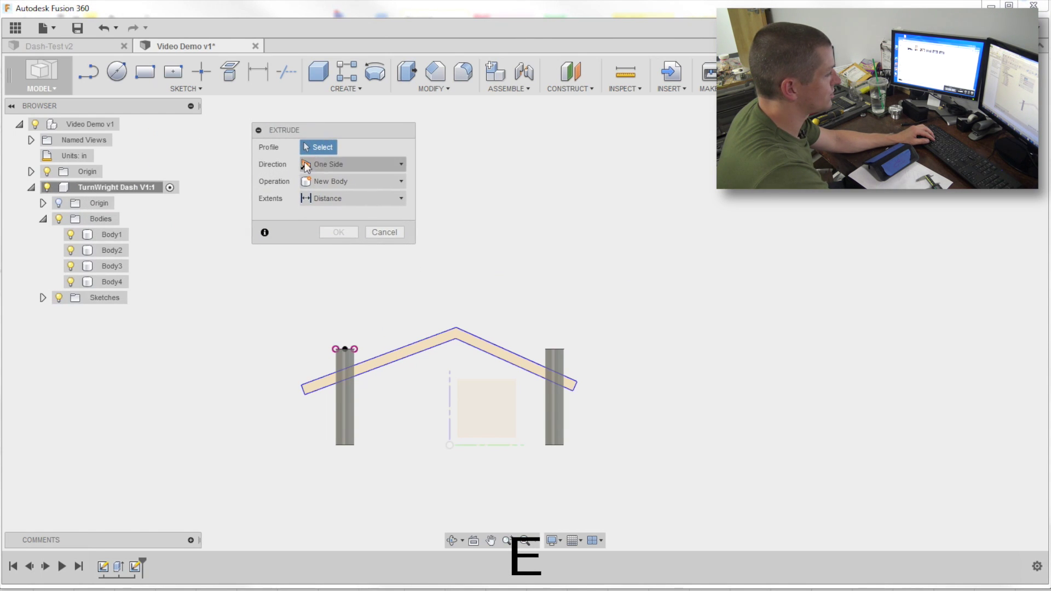
pyautogui.click(326, 167)
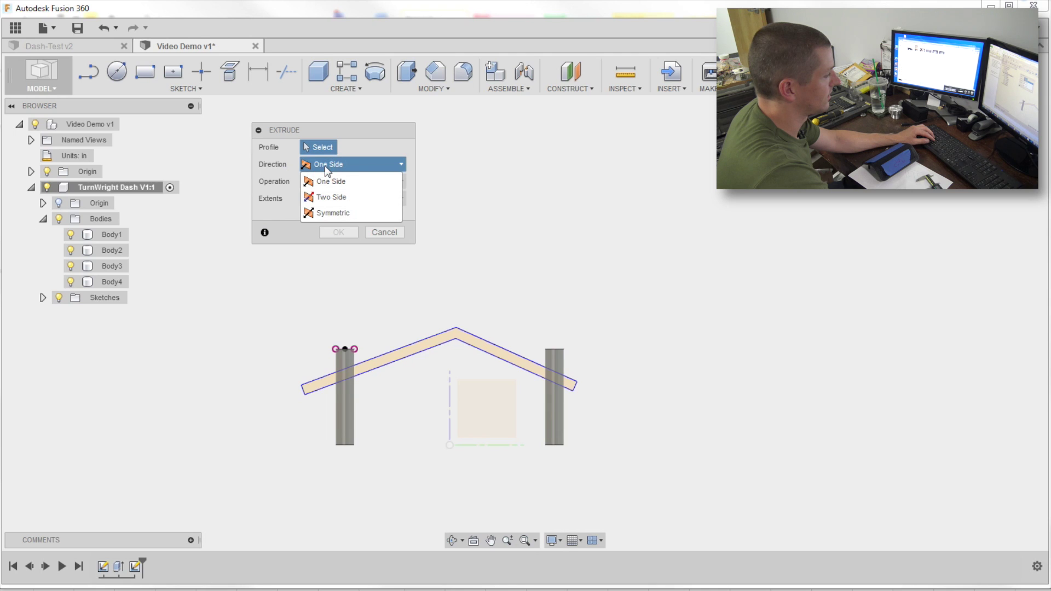
pyautogui.click(345, 209)
pyautogui.keyDown('shift'); pyautogui.moveTo(598, 235); pyautogui.dragTo(650, 236, button='middle'); pyautogui.keyUp('shift')
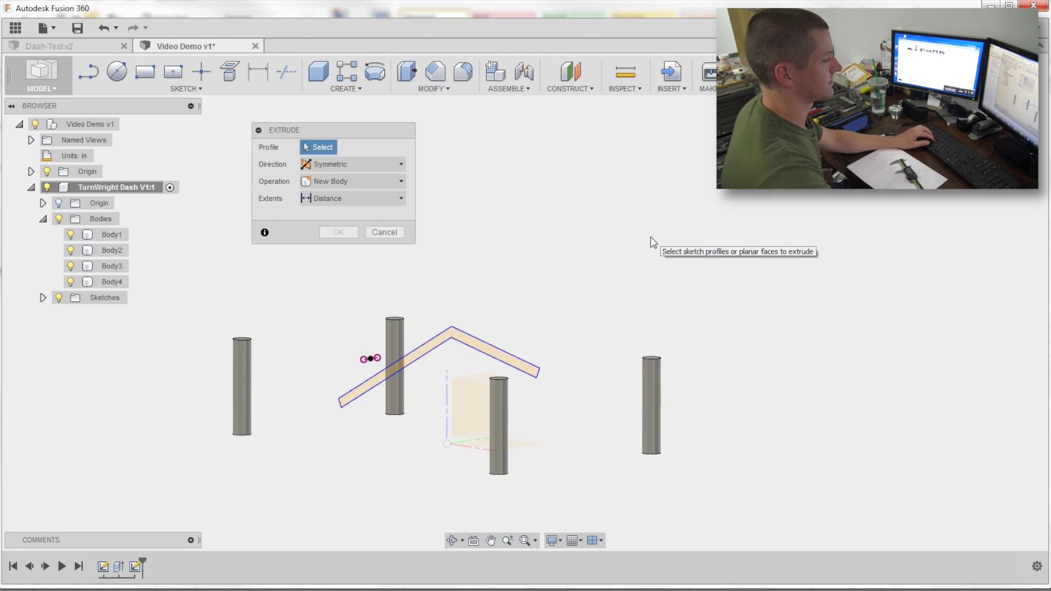
pyautogui.scroll(3, 499, 272)
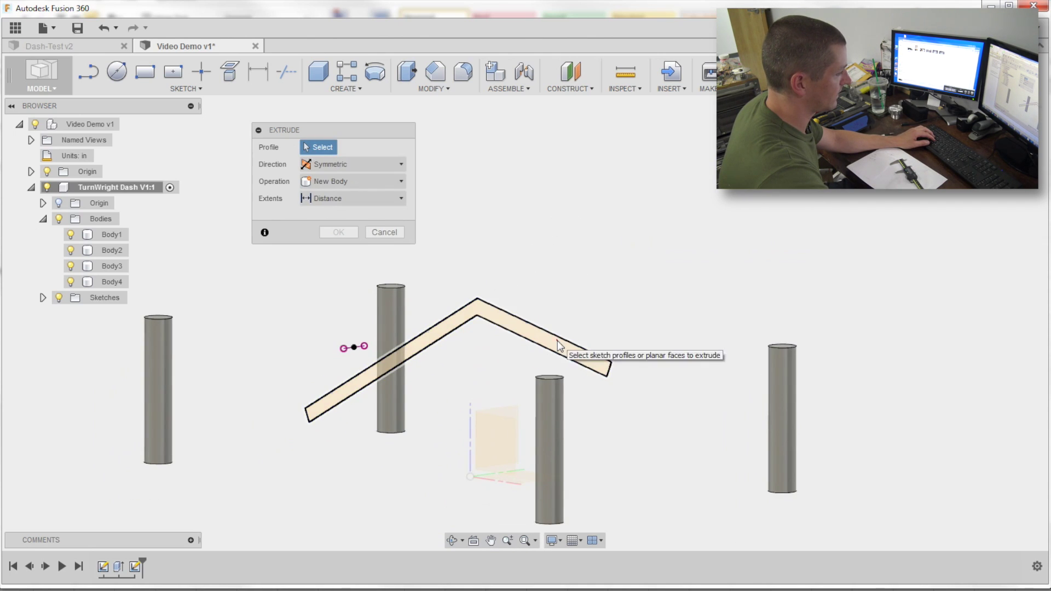
pyautogui.click(558, 340)
pyautogui.write('7.625')
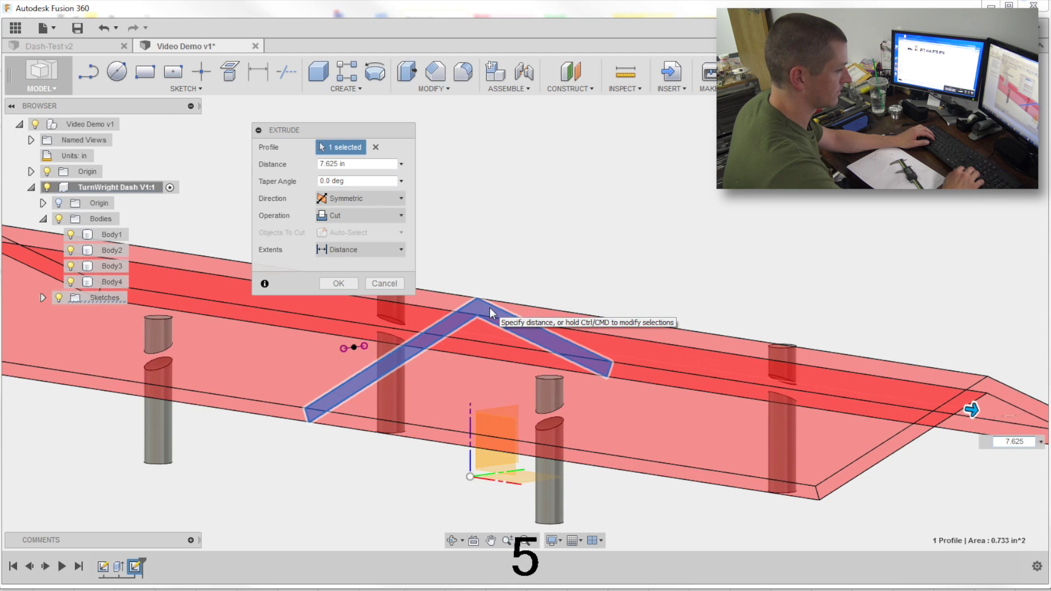
pyautogui.hotkey('shift', 'Left')
pyautogui.press('End')
pyautogui.write('/2')
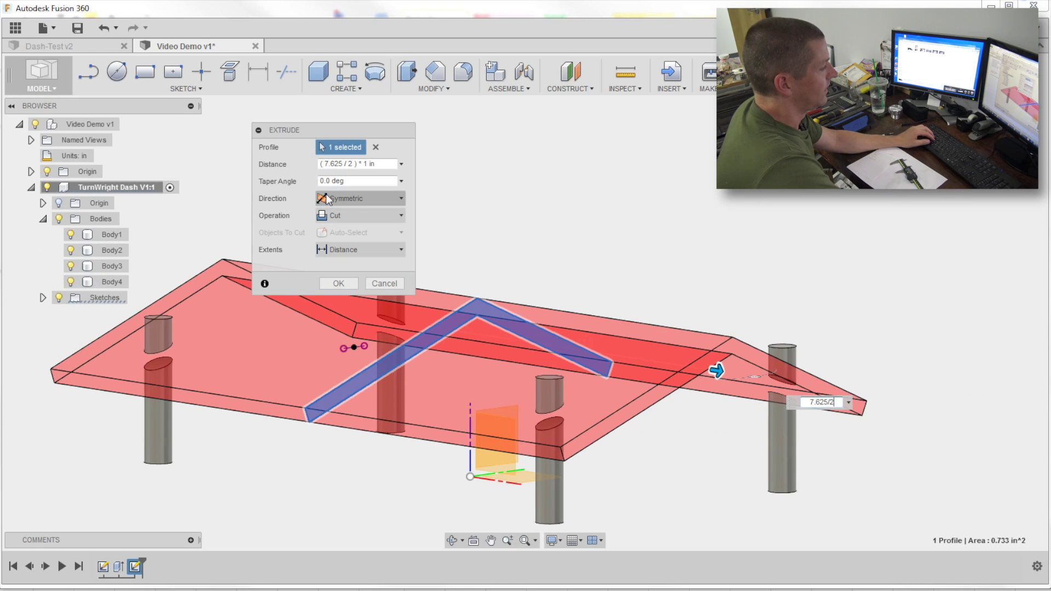
# Set the profile extrusion's operation to Join and complete it, merging the panel with the four cylinders
pyautogui.click(337, 216)
pyautogui.click(338, 233)
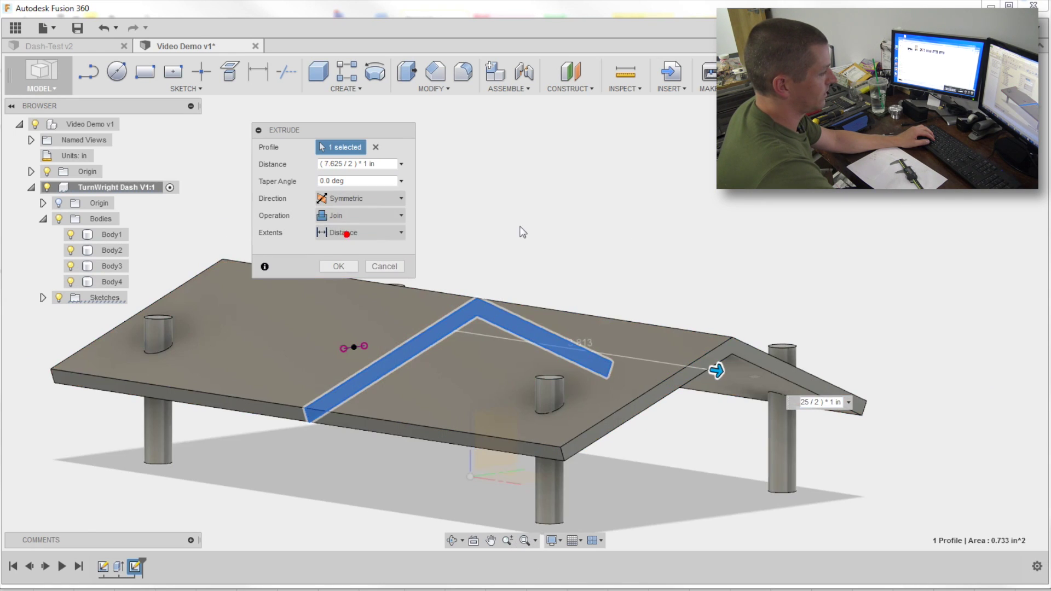
pyautogui.keyDown('shift'); pyautogui.moveTo(521, 230); pyautogui.dragTo(449, 258, button='middle'); pyautogui.keyUp('shift')
pyautogui.click(341, 271)
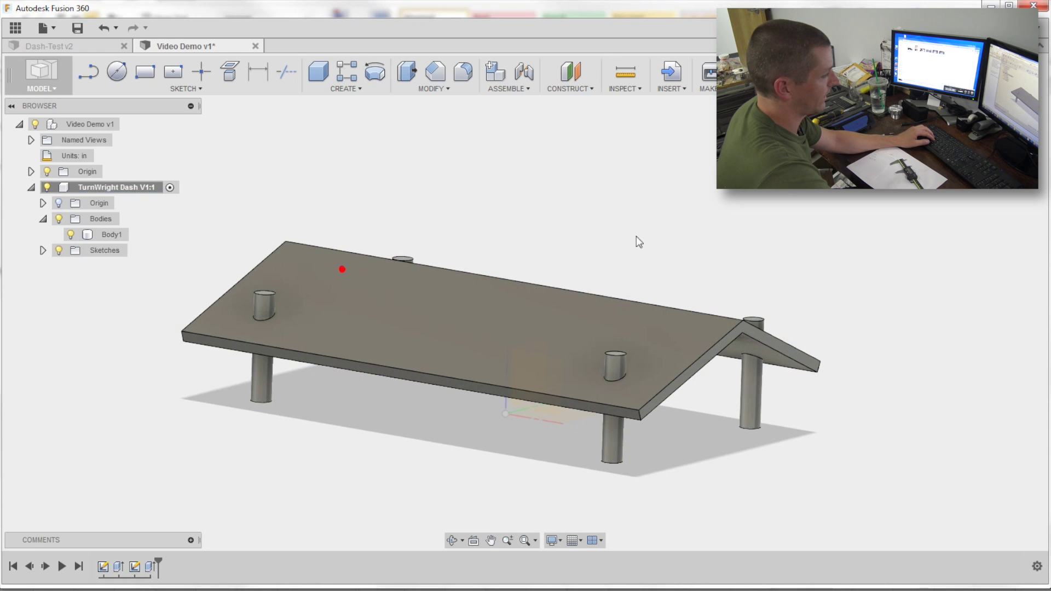
# Set up a constant-radius fillet of 1 in on the outer and inner edges of the panel's bend
pyautogui.keyDown('shift'); pyautogui.moveTo(635, 239); pyautogui.dragTo(594, 231, button='middle'); pyautogui.keyUp('shift')
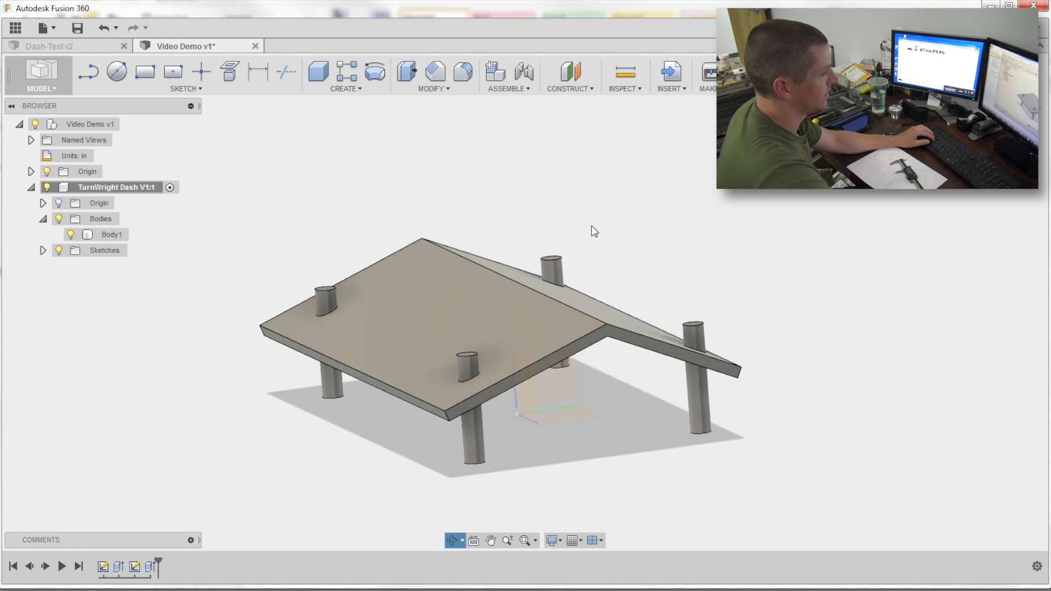
pyautogui.click(432, 91)
pyautogui.click(432, 121)
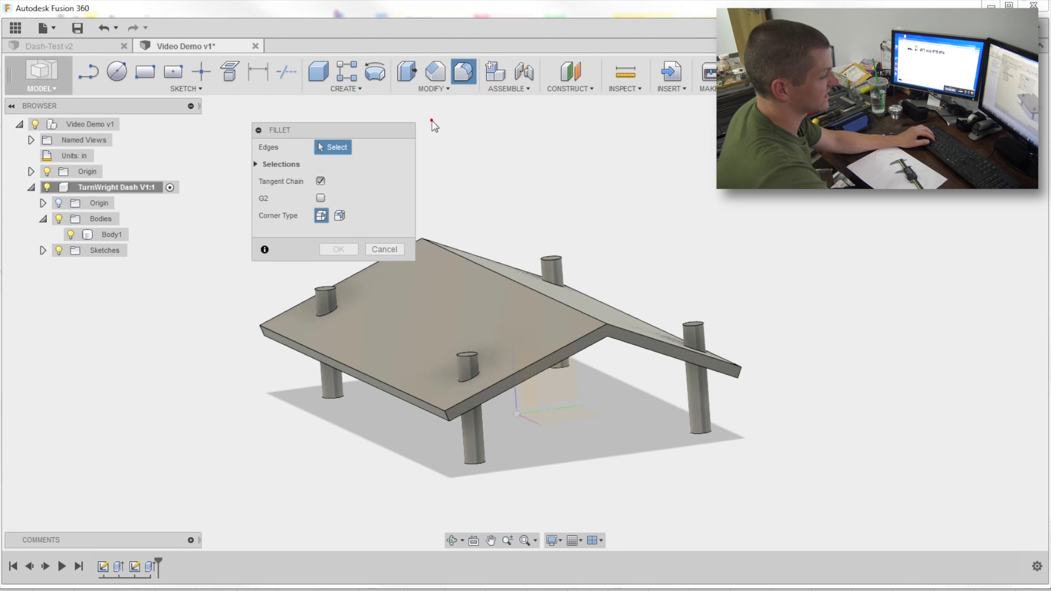
pyautogui.click(488, 271)
pyautogui.keyDown('shift'); pyautogui.moveTo(488, 271); pyautogui.dragTo(646, 225, button='middle'); pyautogui.keyUp('shift')
pyautogui.click(554, 222)
pyautogui.keyDown('shift'); pyautogui.moveTo(554, 223); pyautogui.dragTo(622, 188, button='middle'); pyautogui.keyUp('shift')
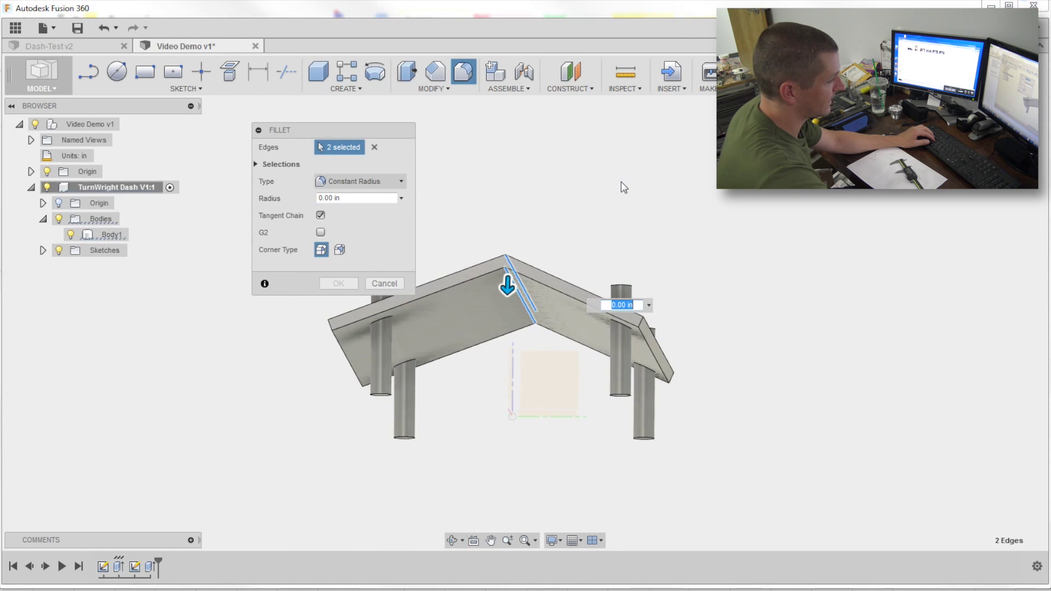
pyautogui.keyDown('shift'); pyautogui.moveTo(558, 219); pyautogui.dragTo(621, 211, button='middle'); pyautogui.keyUp('shift')
pyautogui.write('1')
pyautogui.press('Tab')
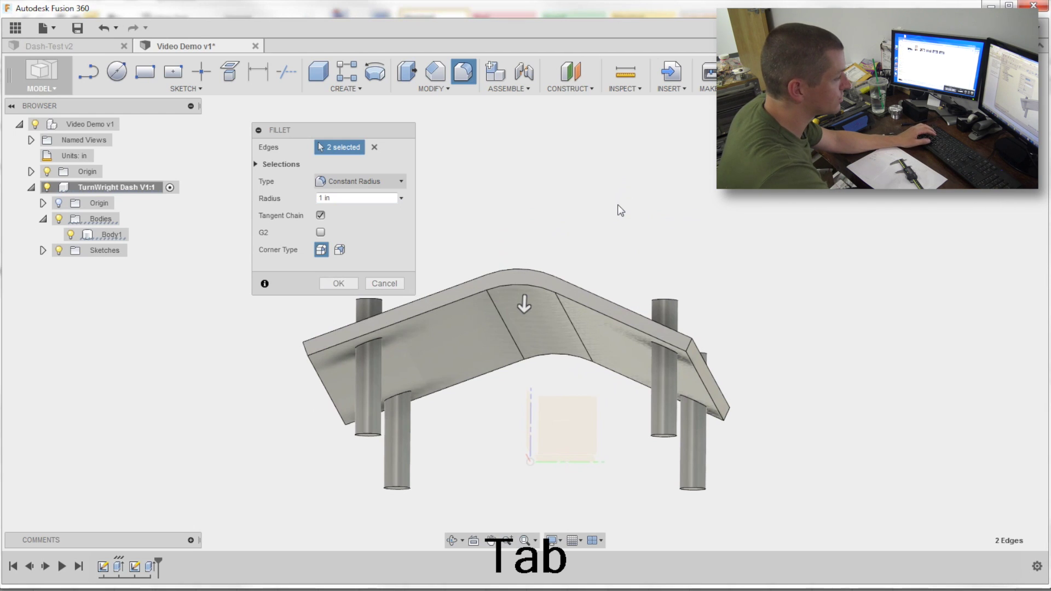
# Set the bend fillet's radius to 1.5 in and apply the fillet
pyautogui.click(356, 198)
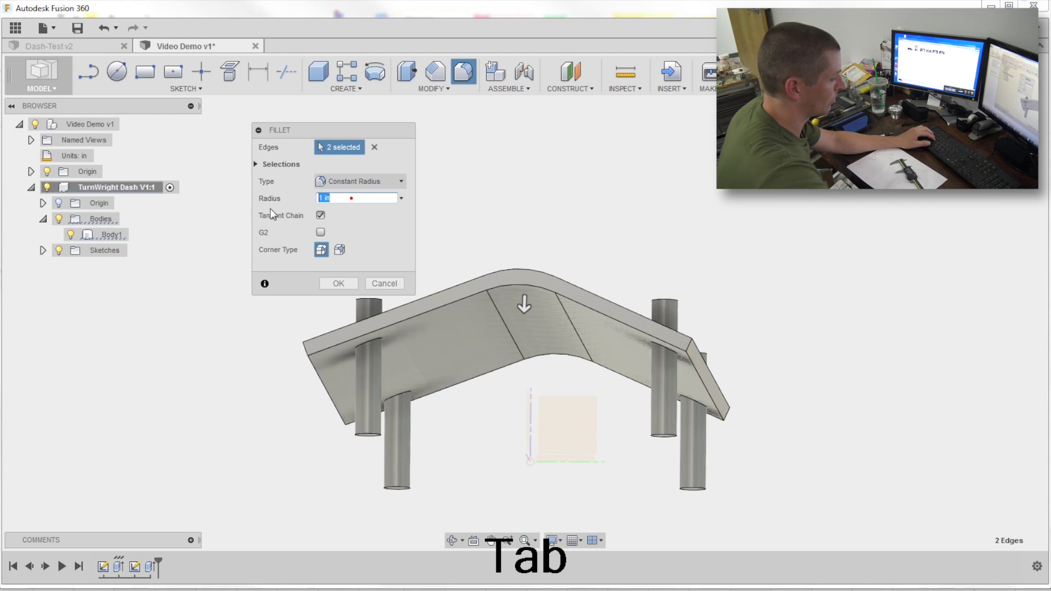
pyautogui.write('1.5')
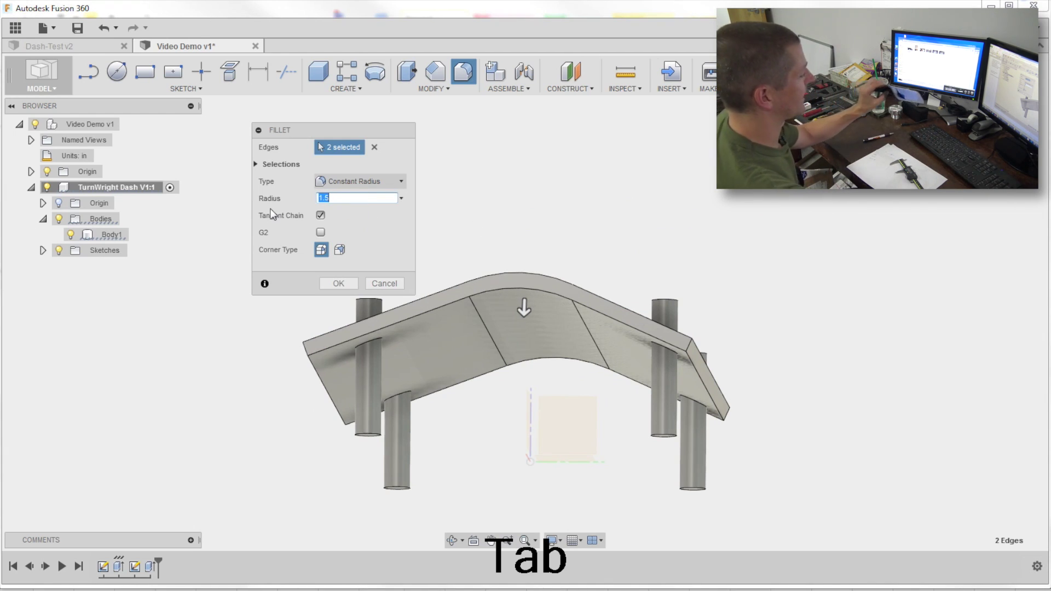
pyautogui.click(339, 284)
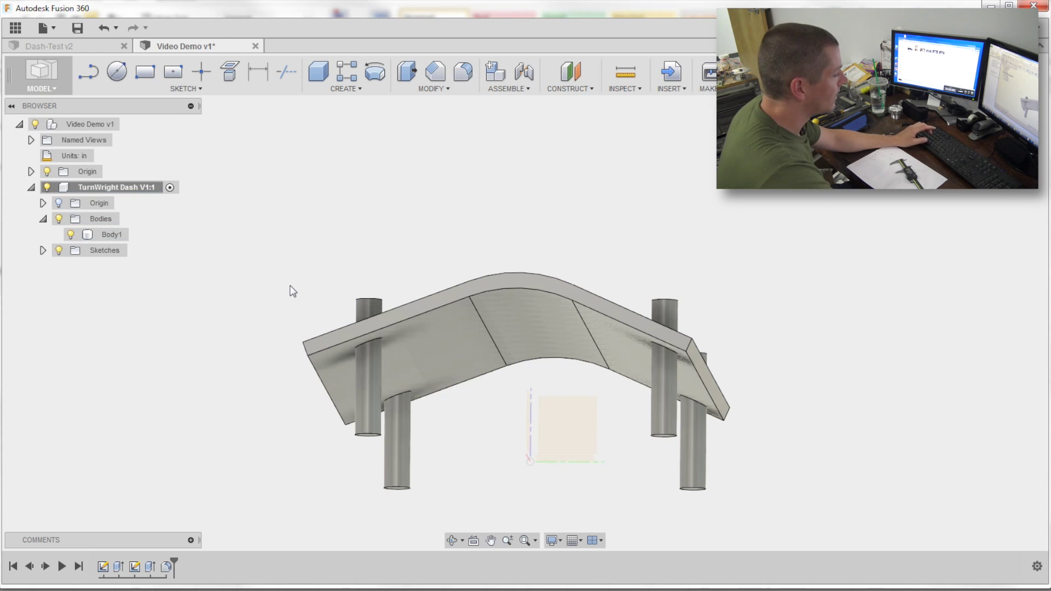
# Reopen the angled side profile sketch for editing and view it upright and square to its plane
pyautogui.rightClick(135, 568)
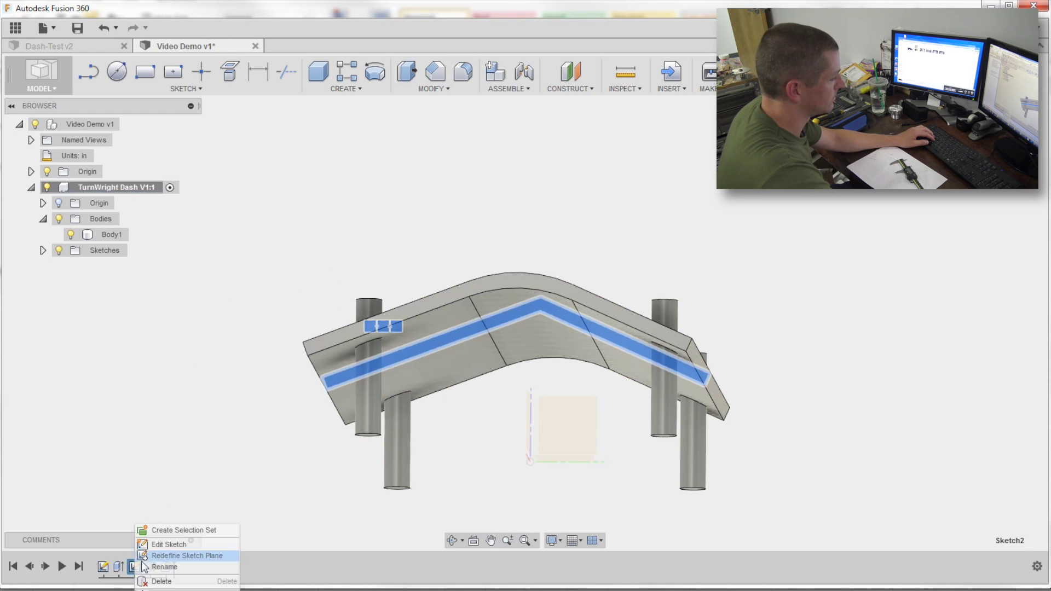
pyautogui.click(168, 544)
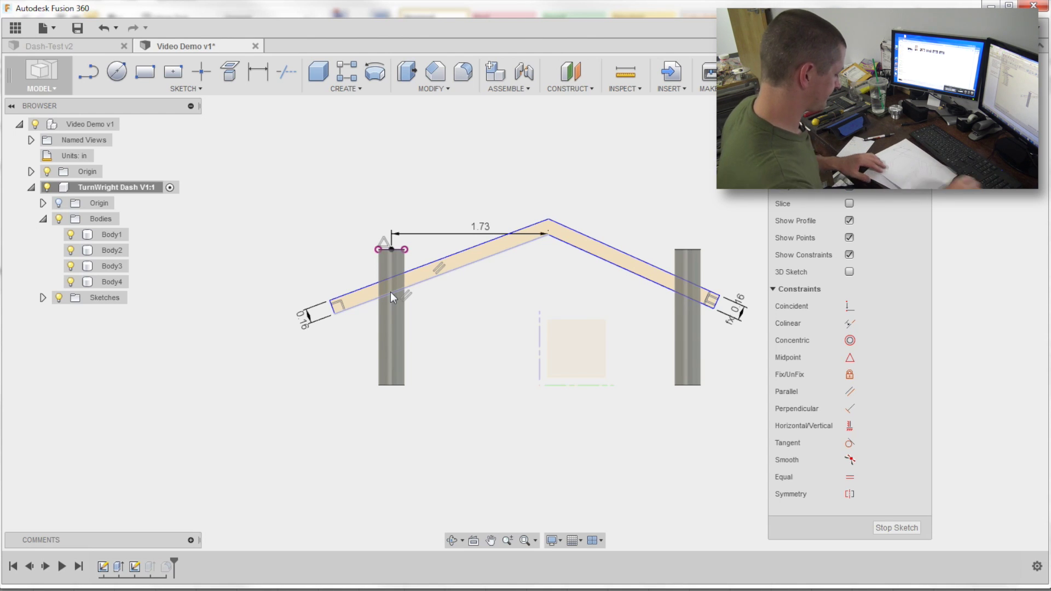
pyautogui.click(390, 295)
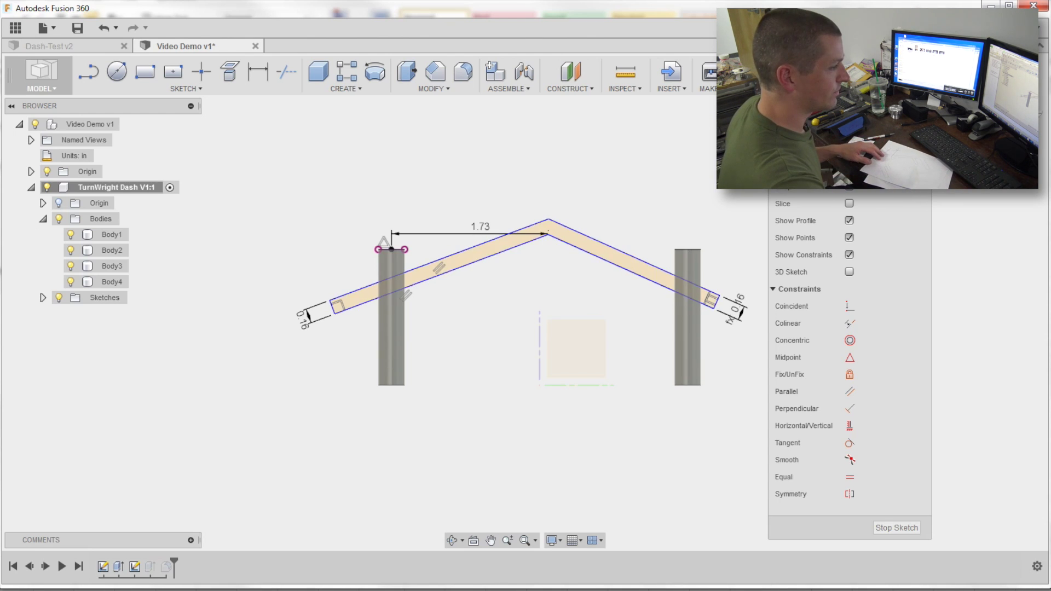
pyautogui.click(1042, 83)
pyautogui.click(1043, 82)
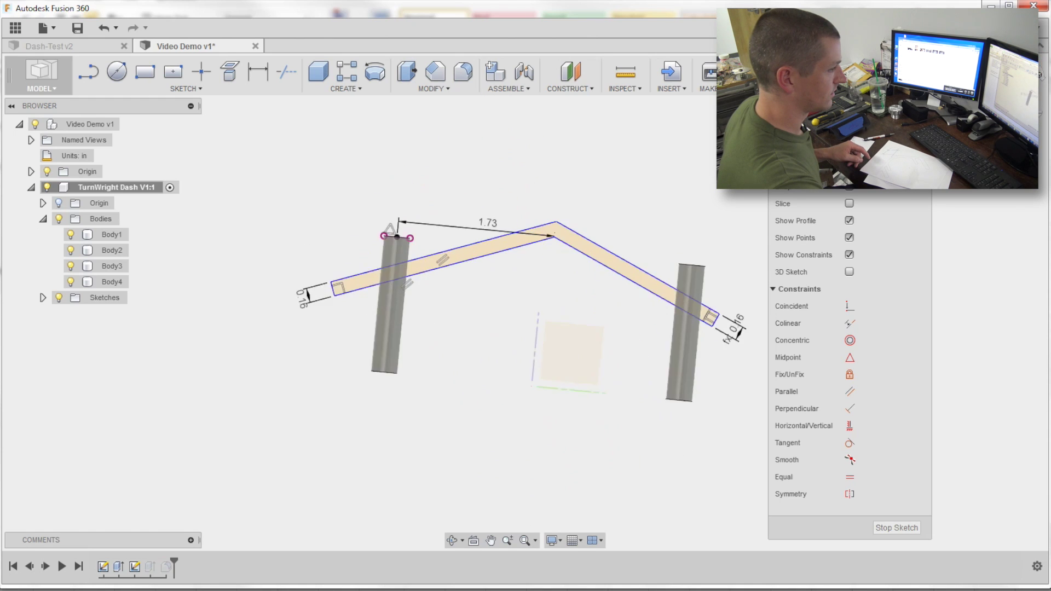
pyautogui.click(1043, 82)
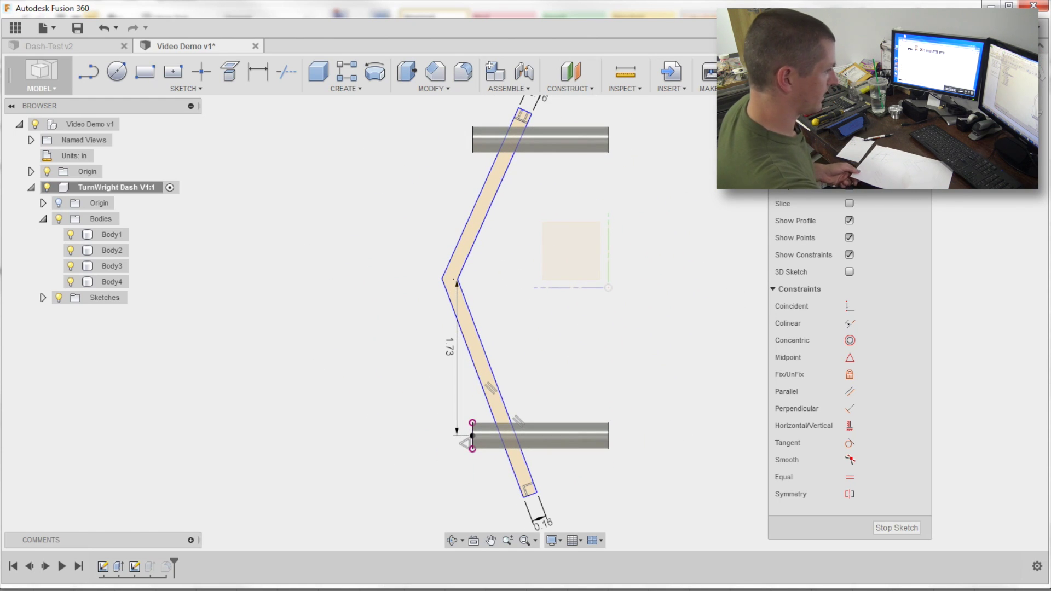
pyautogui.click(1043, 83)
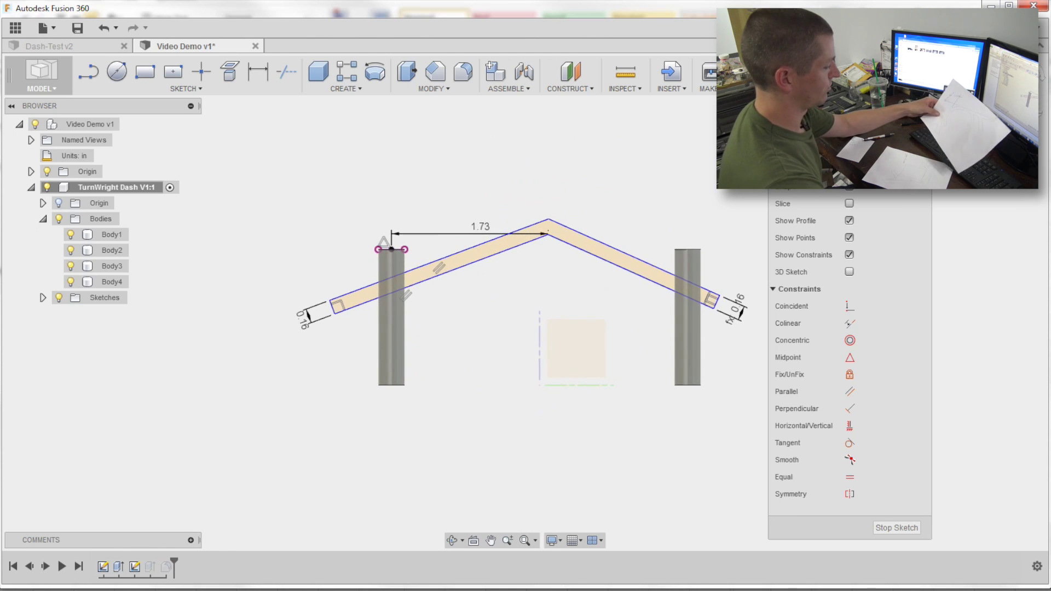
# Dimension the angle between the profile's two upper lines at the peak as 180-66 degrees
pyautogui.press('e')
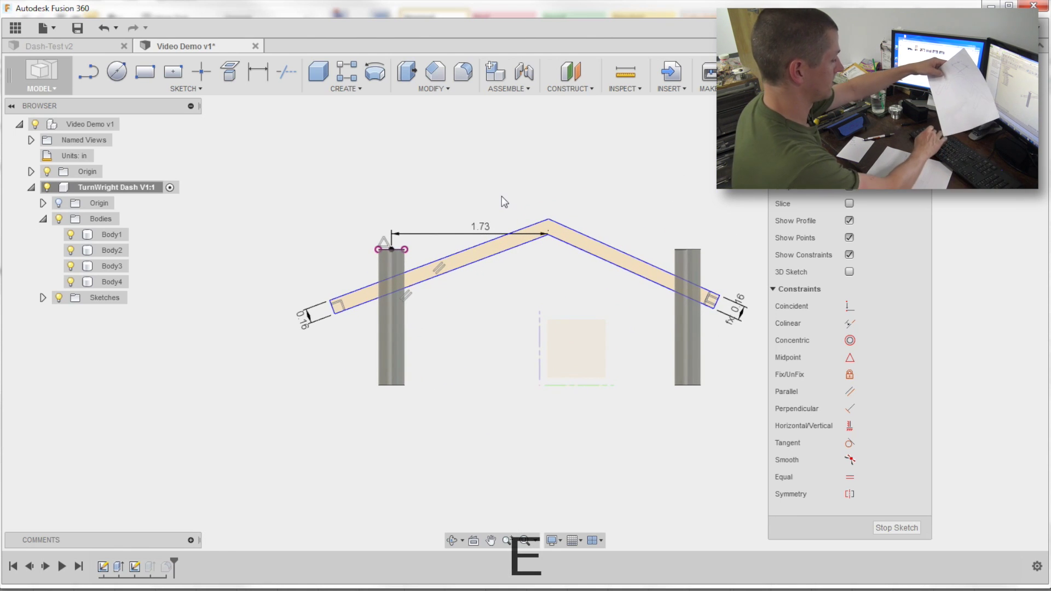
pyautogui.click(394, 238)
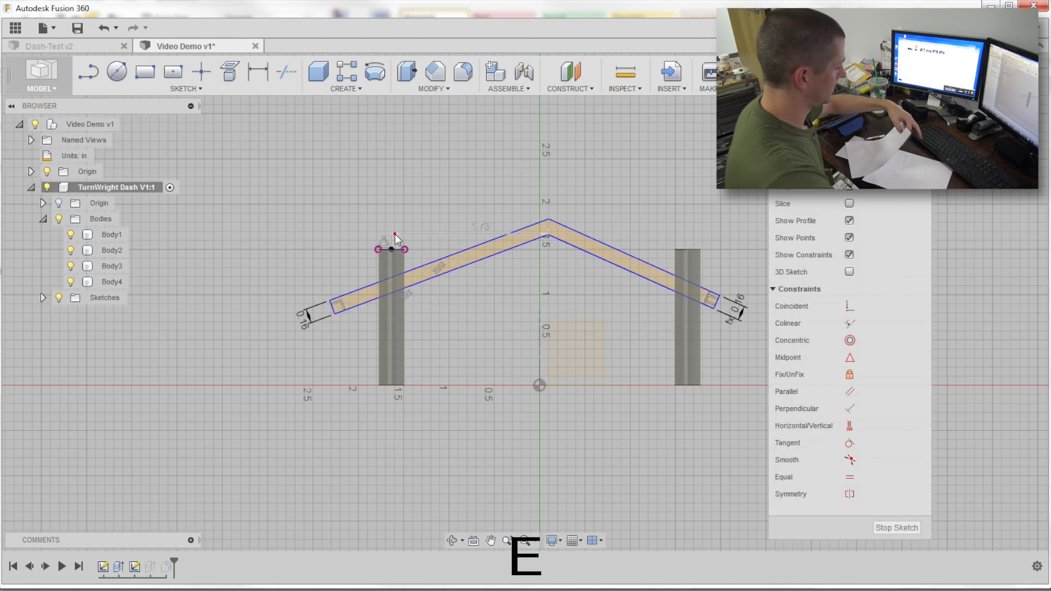
pyautogui.press('d')
pyautogui.click(392, 249)
pyautogui.click(548, 235)
pyautogui.click(482, 234)
pyautogui.click(527, 226)
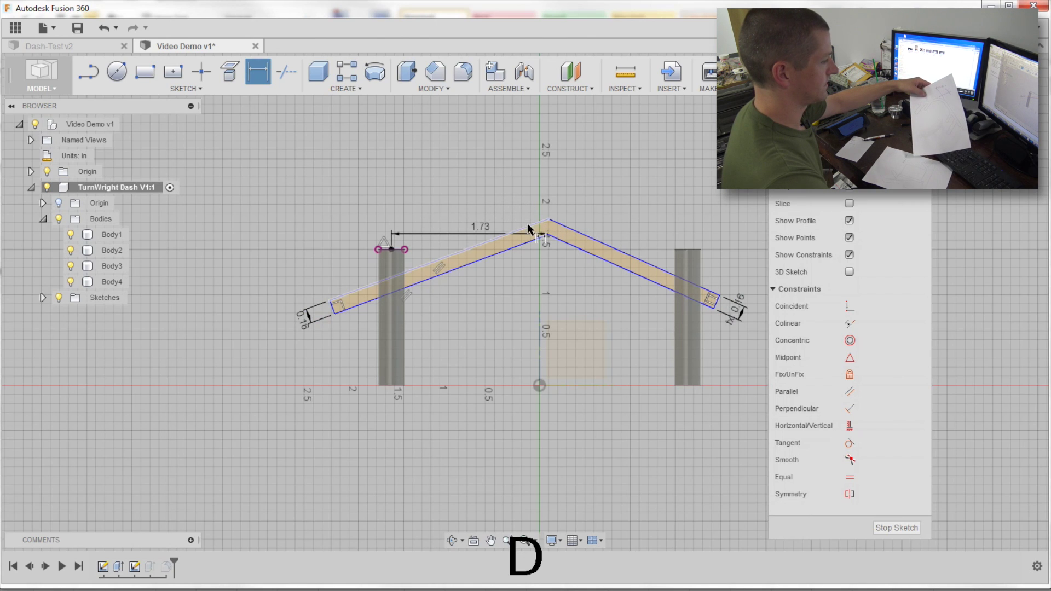
pyautogui.click(569, 229)
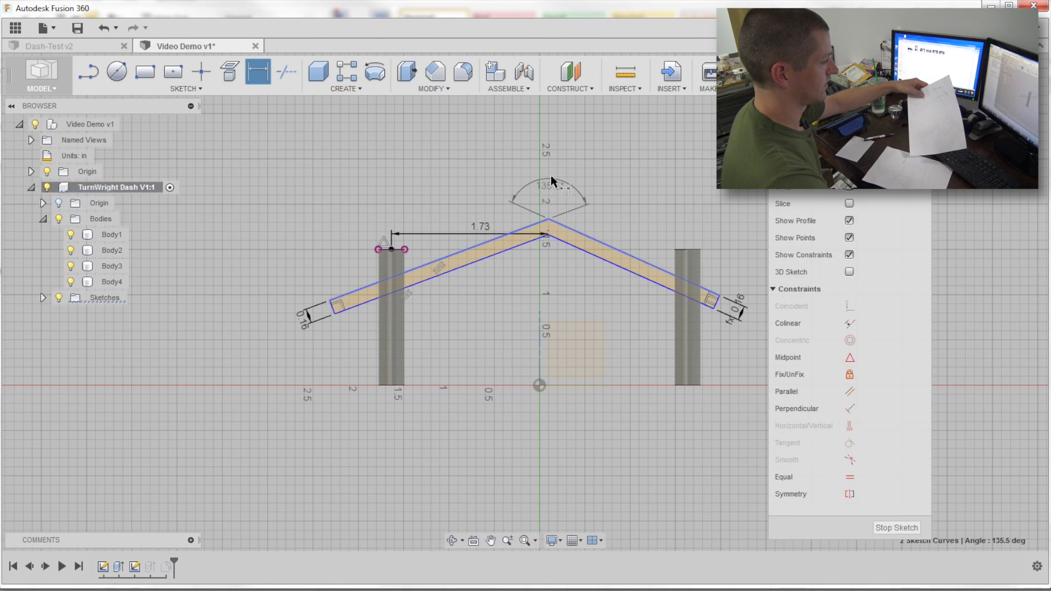
pyautogui.click(558, 180)
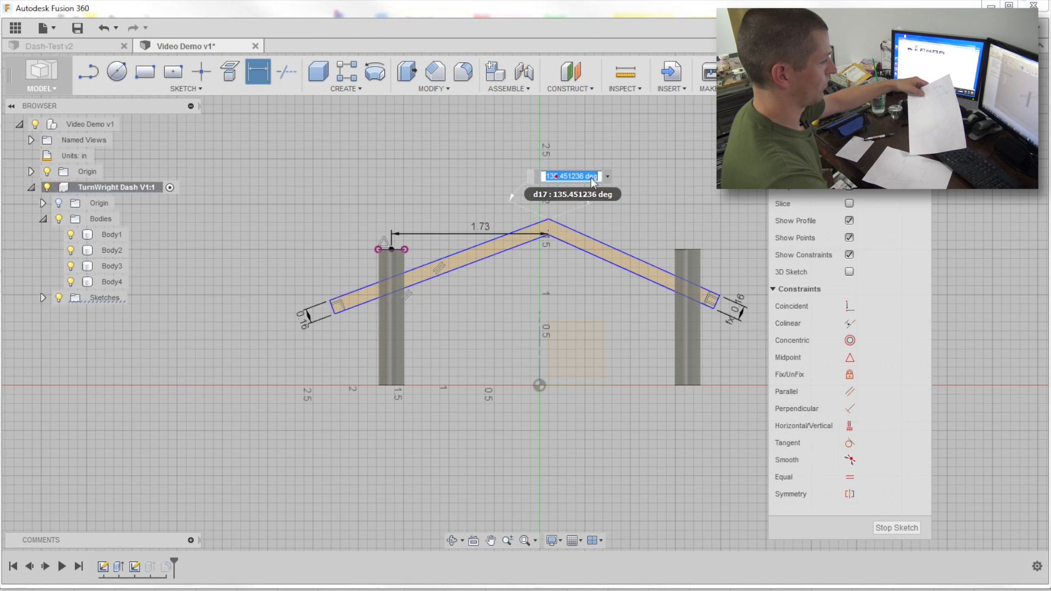
pyautogui.write('180-66')
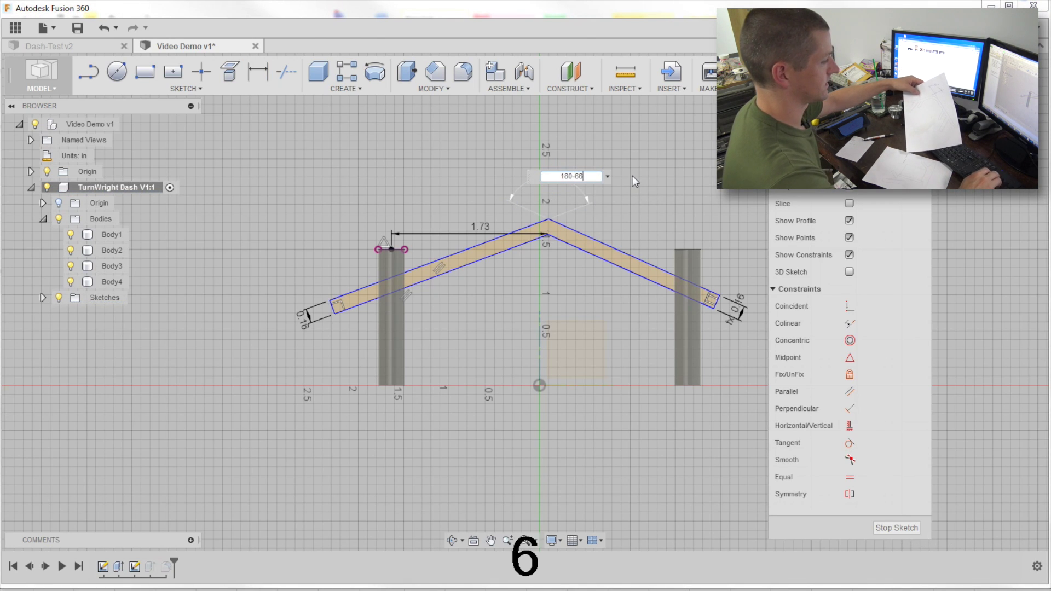
pyautogui.press('Return')
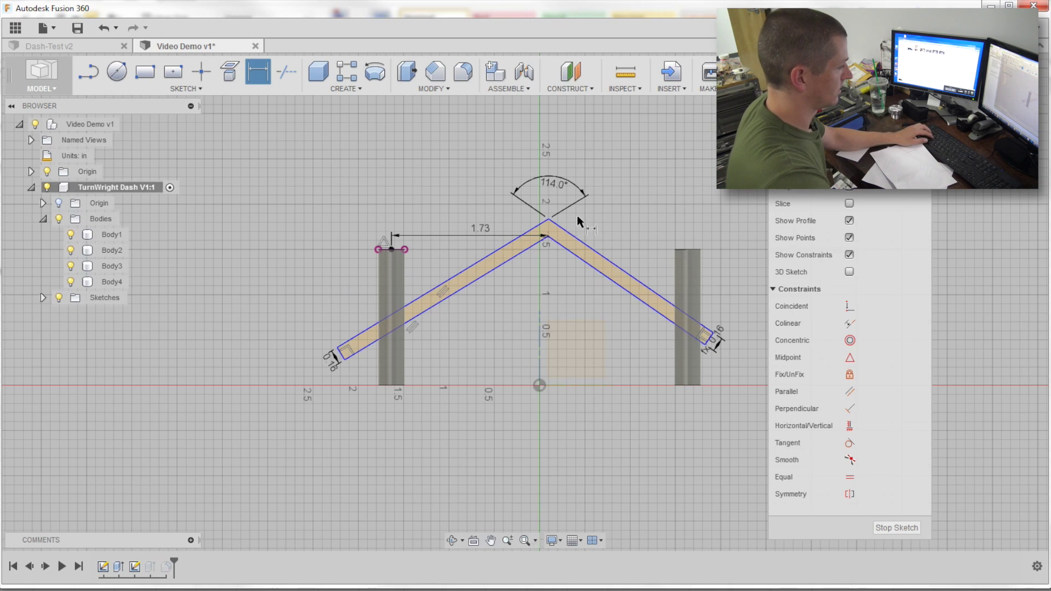
# Dimension the vertical distance from the profile's outer peak to the cylinder's top midpoint as 0.5 in
pyautogui.press('d')
pyautogui.click(549, 219)
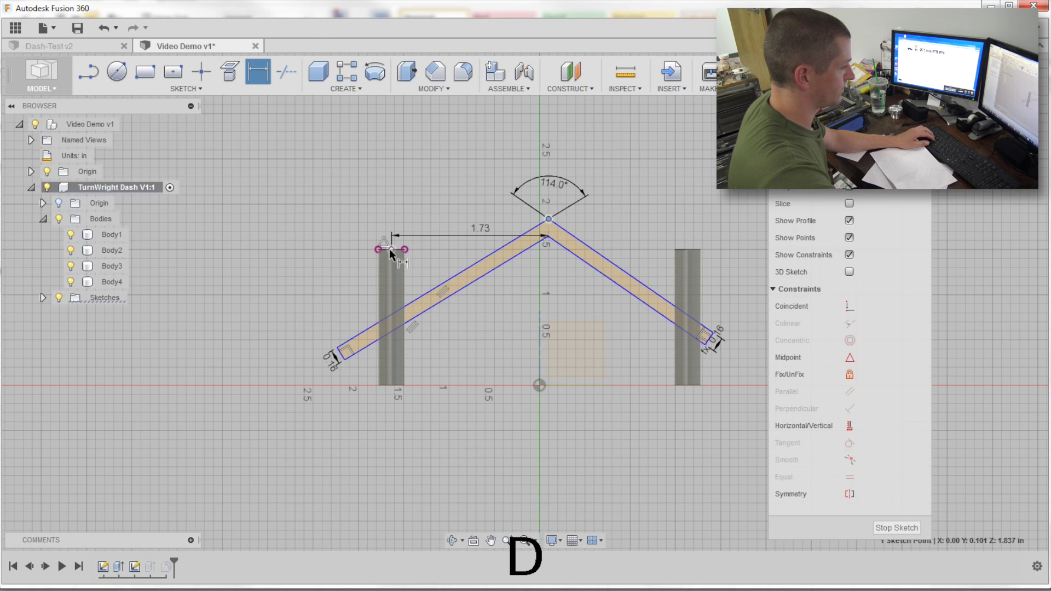
pyautogui.click(391, 249)
pyautogui.click(340, 241)
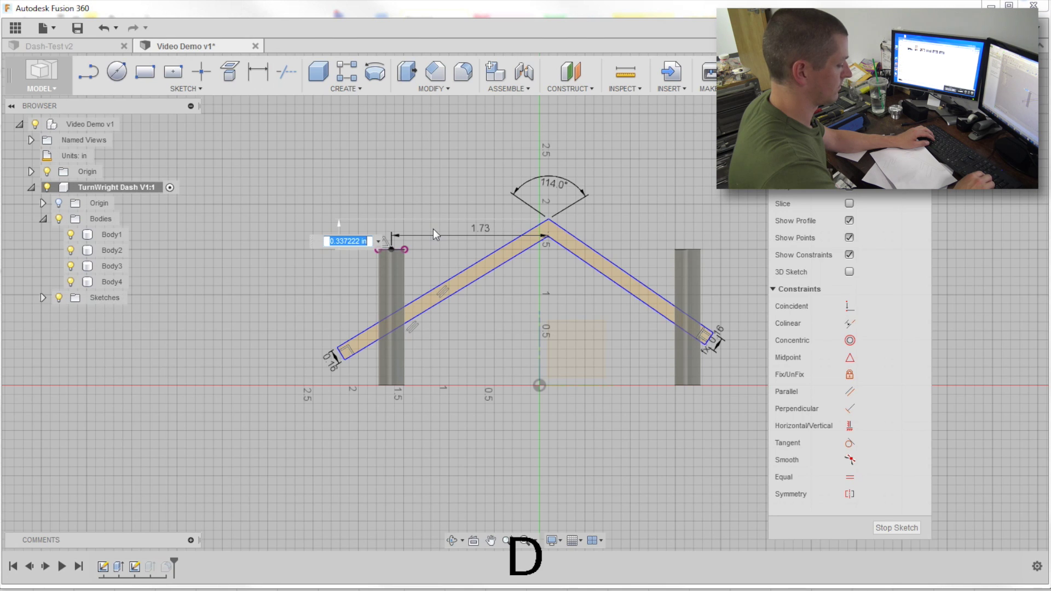
pyautogui.write('0.5')
pyautogui.press('Return')
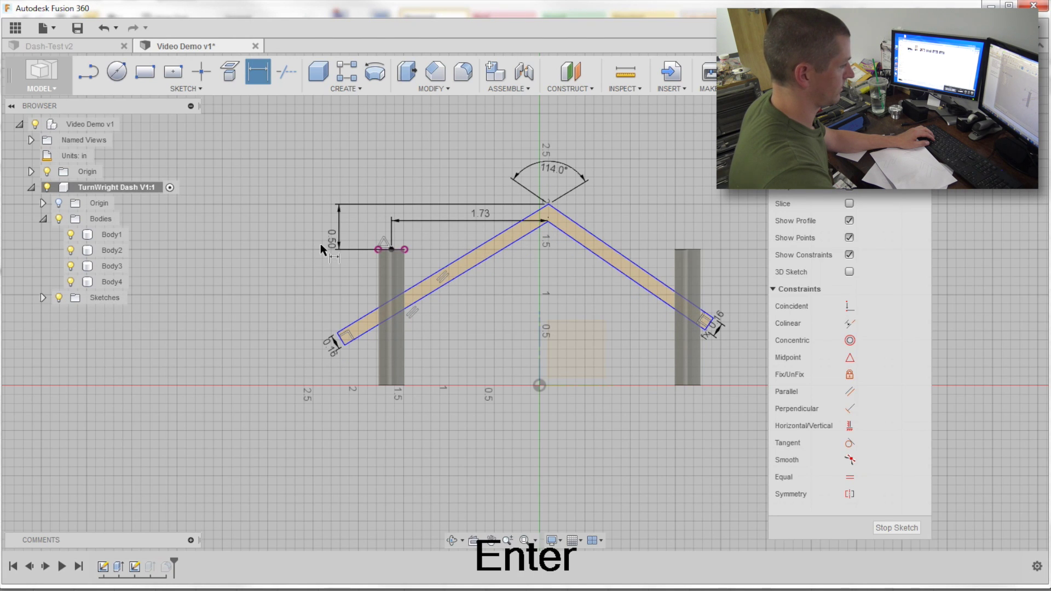
# Set the peak's height above the cylinder top to 0.75 in and finish the sketch
pyautogui.doubleClick(329, 241)
pyautogui.press('Delete')
pyautogui.write('0.75')
pyautogui.press('Return')
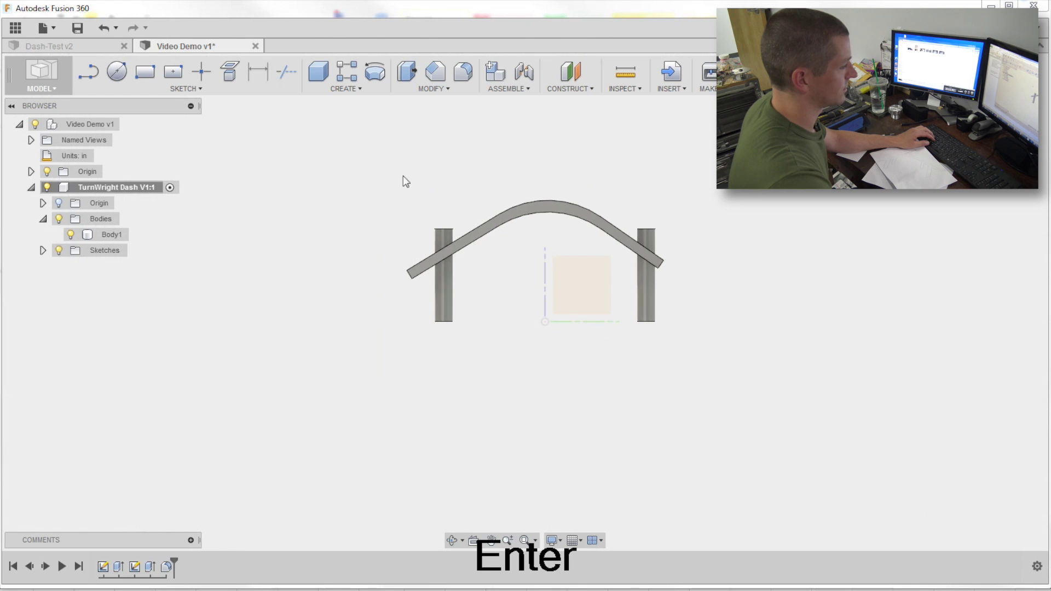
# Inspect the updated panel from several sides and check the bend fillet's settings
pyautogui.moveTo(403, 178)
pyautogui.keyDown('shift'); pyautogui.mouseDown(button='middle')
pyautogui.moveTo(476, 178)
pyautogui.moveTo(441, 204)
pyautogui.moveTo(432, 242)
pyautogui.mouseUp(button='middle'); pyautogui.keyUp('shift')
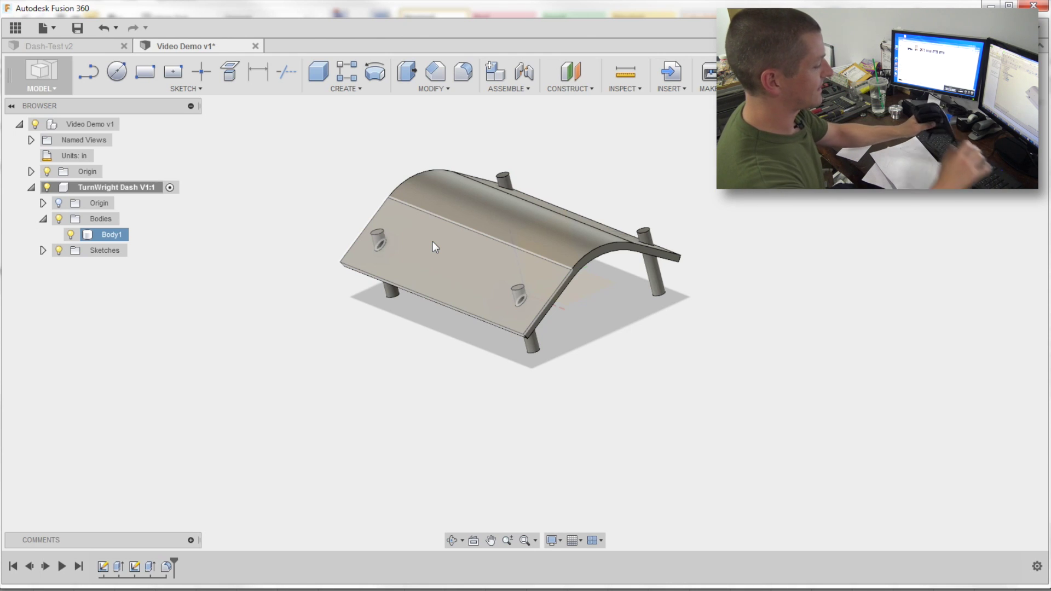
pyautogui.keyDown('shift'); pyautogui.moveTo(433, 246); pyautogui.dragTo(540, 192, button='middle'); pyautogui.keyUp('shift')
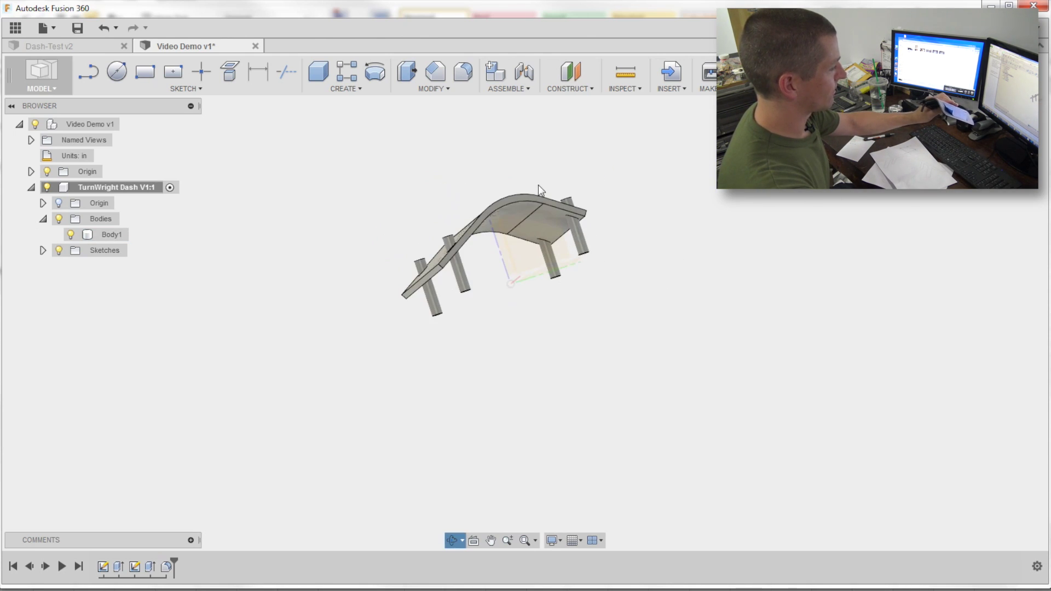
pyautogui.rightClick(166, 565)
pyautogui.click(186, 556)
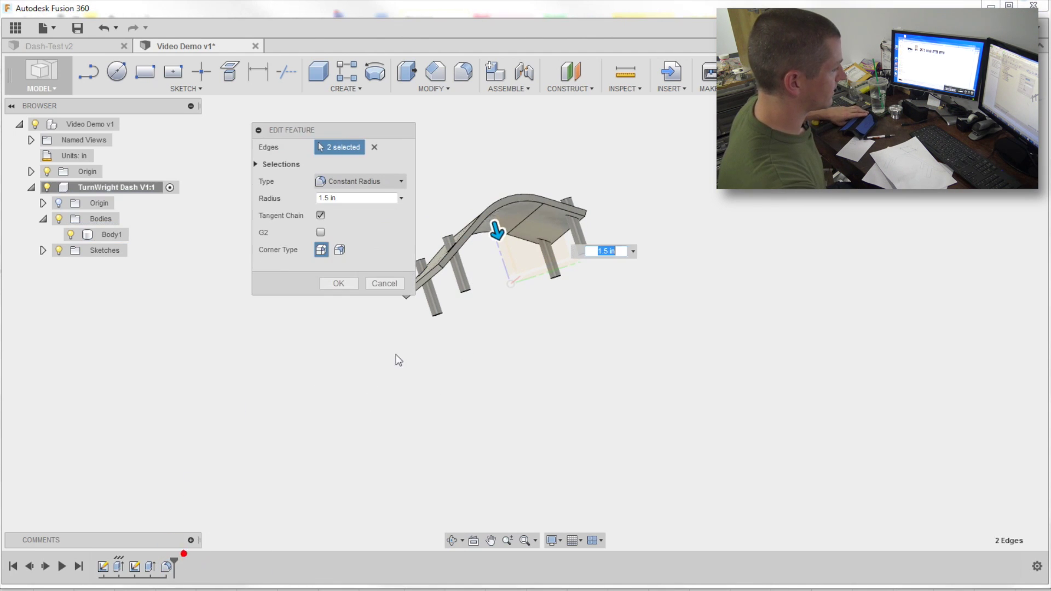
pyautogui.press('Return')
# Save the design as a new version with the description "User Saved"
pyautogui.keyDown('shift'); pyautogui.moveTo(235, 189); pyautogui.dragTo(403, 223, button='middle'); pyautogui.keyUp('shift')
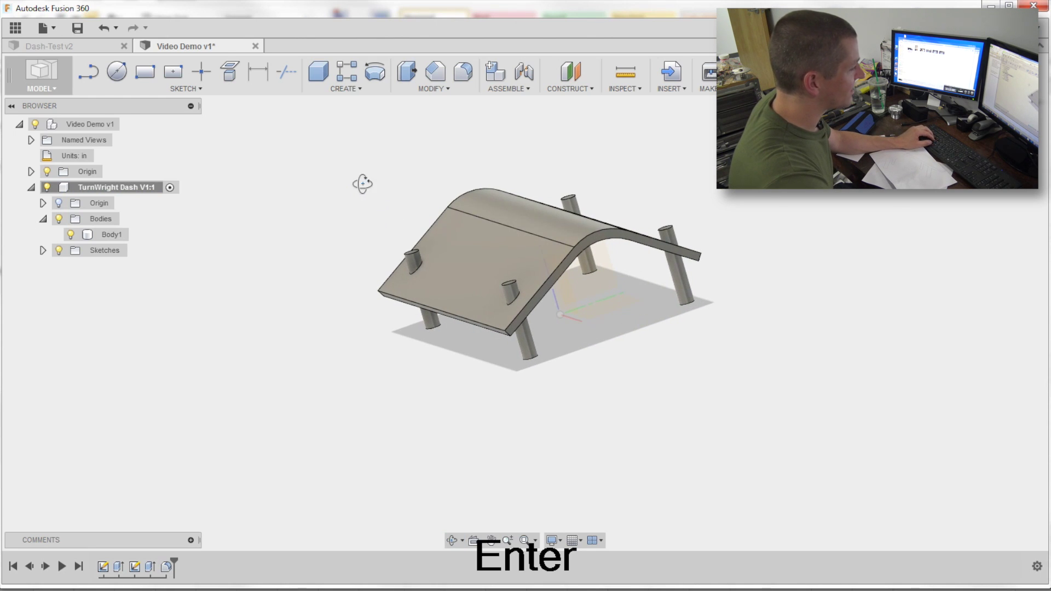
pyautogui.keyDown('shift'); pyautogui.moveTo(363, 184); pyautogui.dragTo(357, 185, button='middle'); pyautogui.keyUp('shift')
pyautogui.hotkey('ctrl', 's')
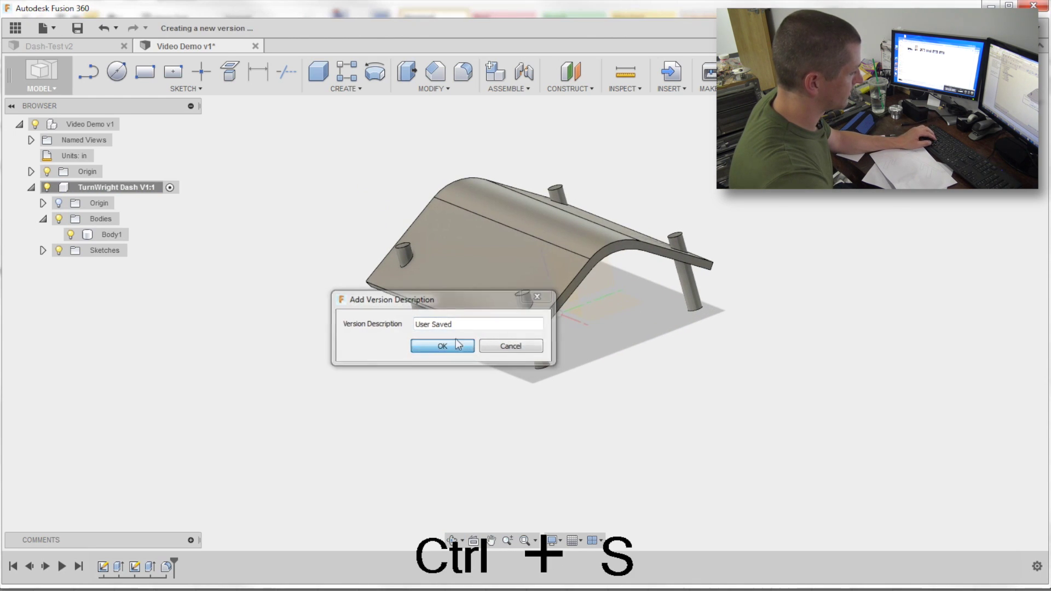
pyautogui.click(456, 344)
# Delete the four cylinder stubs that protrude above the panel's outer faces, keeping the legs underneath
pyautogui.keyDown('shift'); pyautogui.moveTo(368, 192); pyautogui.dragTo(286, 197, button='middle'); pyautogui.keyUp('shift')
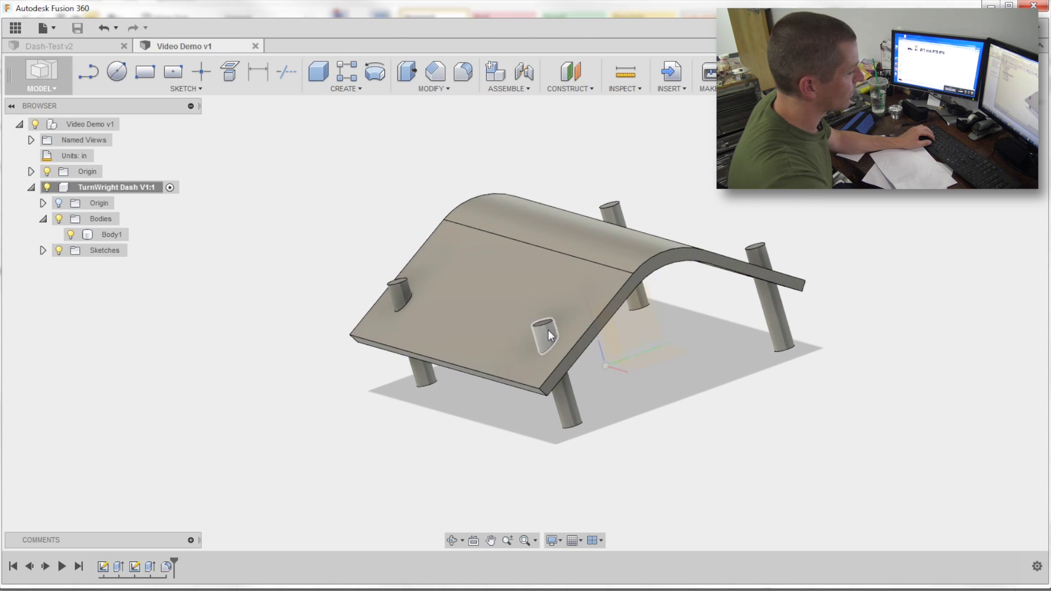
pyautogui.click(547, 331)
pyautogui.click(547, 331)
pyautogui.press('Delete')
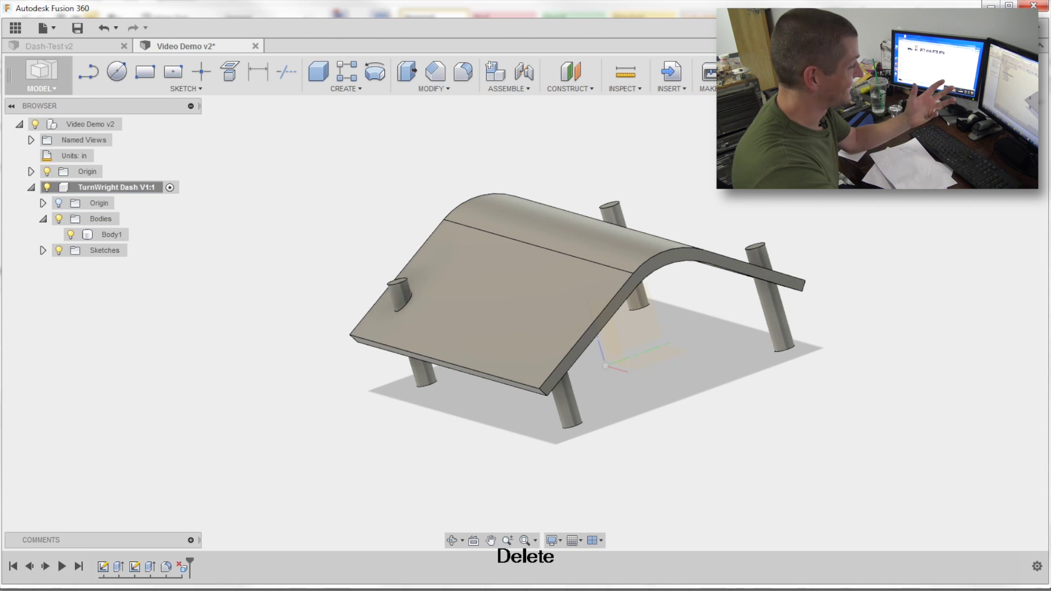
pyautogui.click(401, 295)
pyautogui.press('Delete')
pyautogui.keyDown('shift'); pyautogui.moveTo(410, 232); pyautogui.dragTo(840, 265, button='middle'); pyautogui.keyUp('shift')
pyautogui.click(682, 275)
pyautogui.press('Delete')
pyautogui.click(709, 195)
pyautogui.press('Delete')
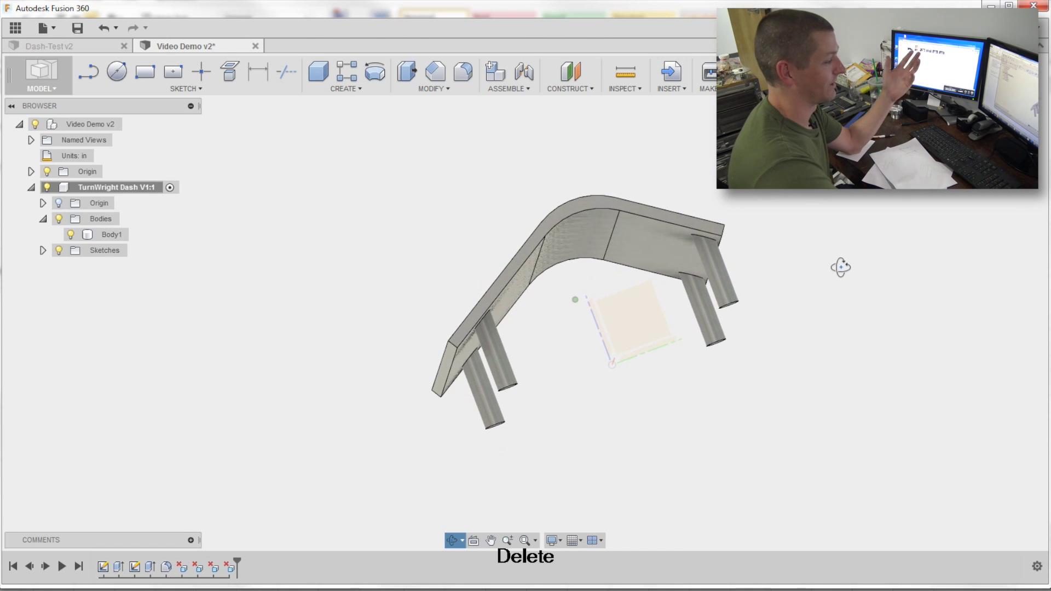